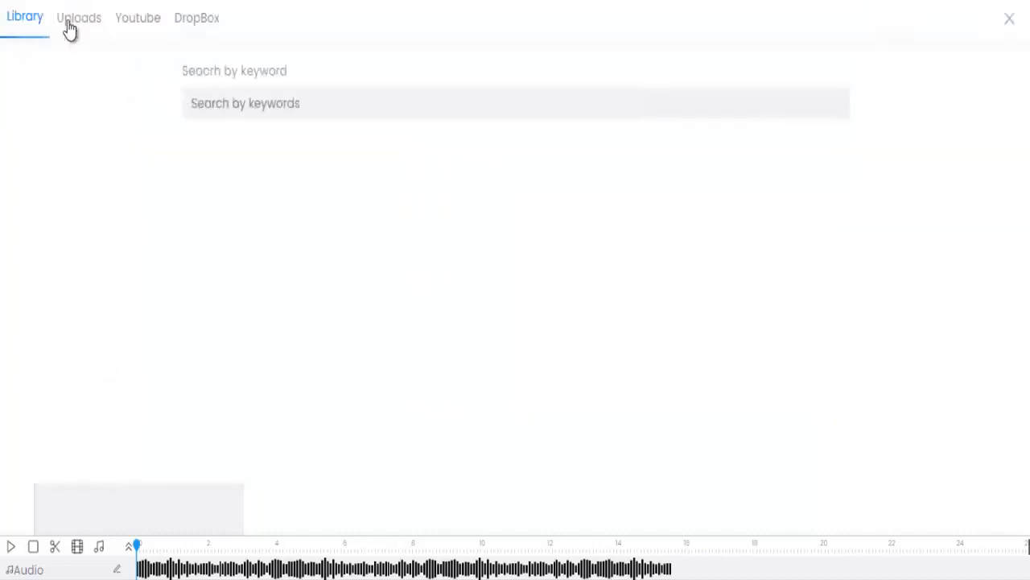
Step: Add the car interior clip from the uploaded media as the fourth slide
click(69, 20)
scroll(451, 374, down, 4)
click(447, 367)
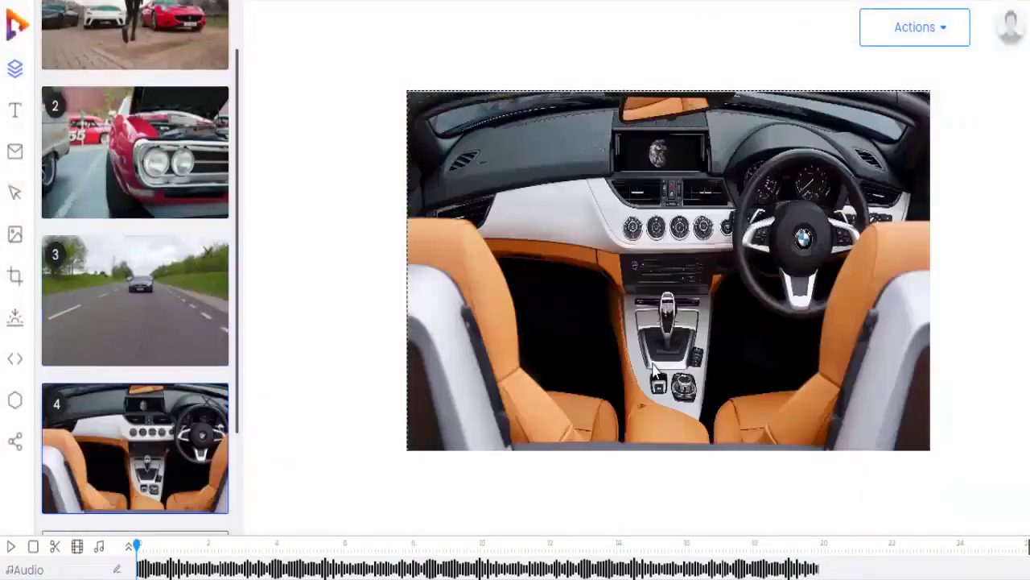
Step: Trim the video on slide 1 to run from 0 to 6 seconds
scroll(185, 326, up, 2)
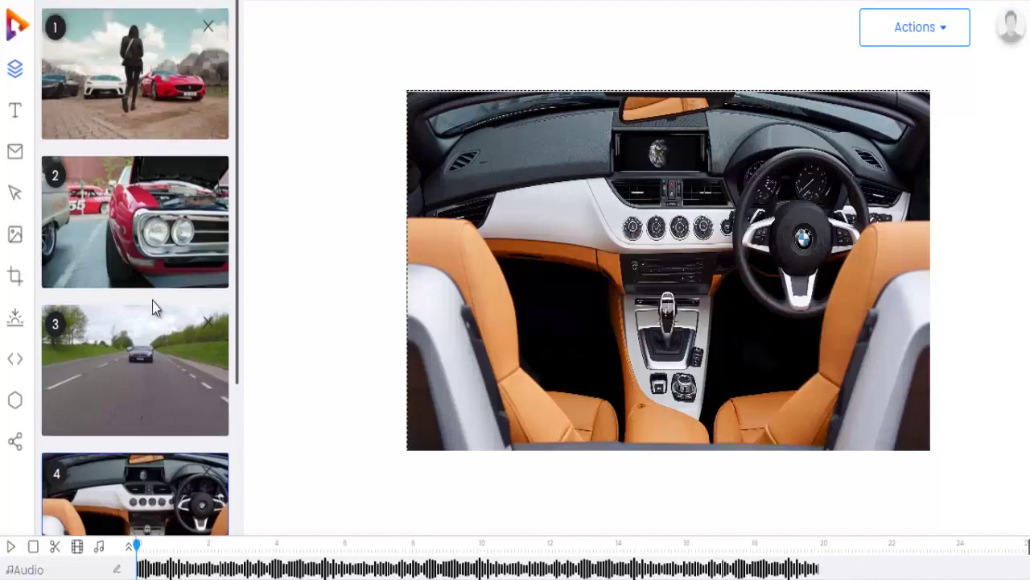
click(93, 119)
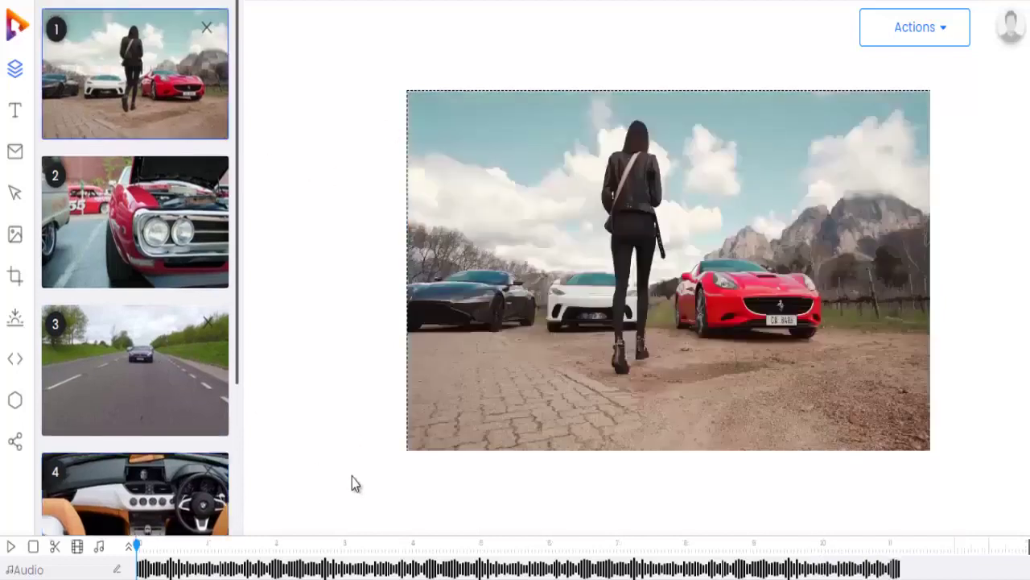
click(130, 546)
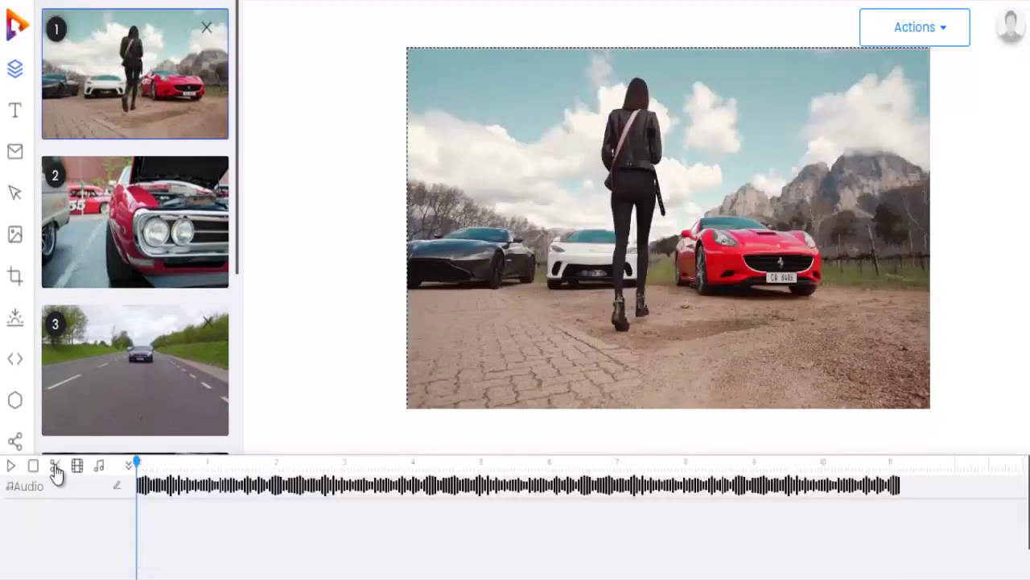
click(55, 466)
double_click(377, 344)
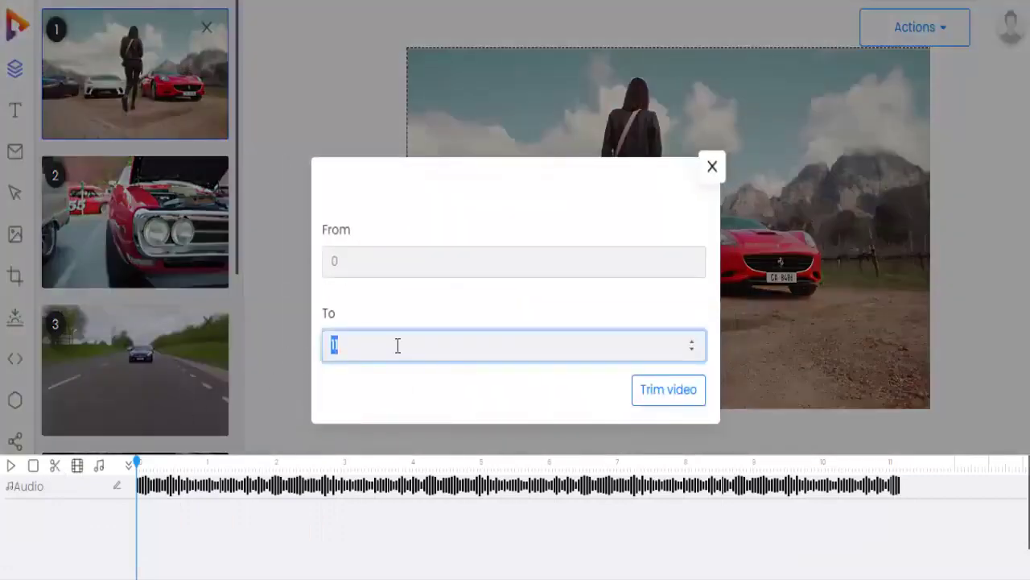
click(660, 391)
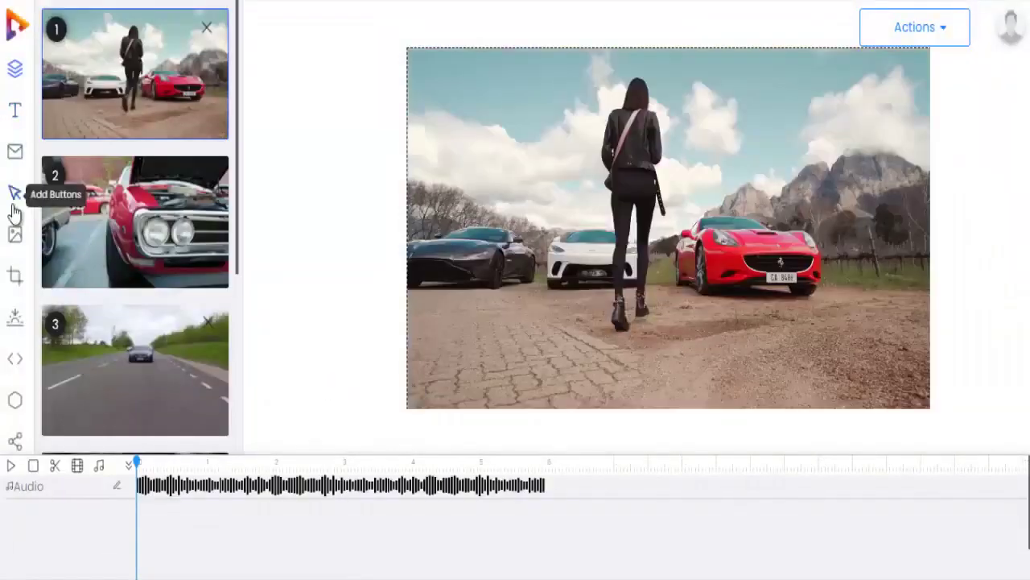
Step: Upload the Old School logo image coollogo_com-35613778.png onto slide 1
click(15, 234)
click(128, 69)
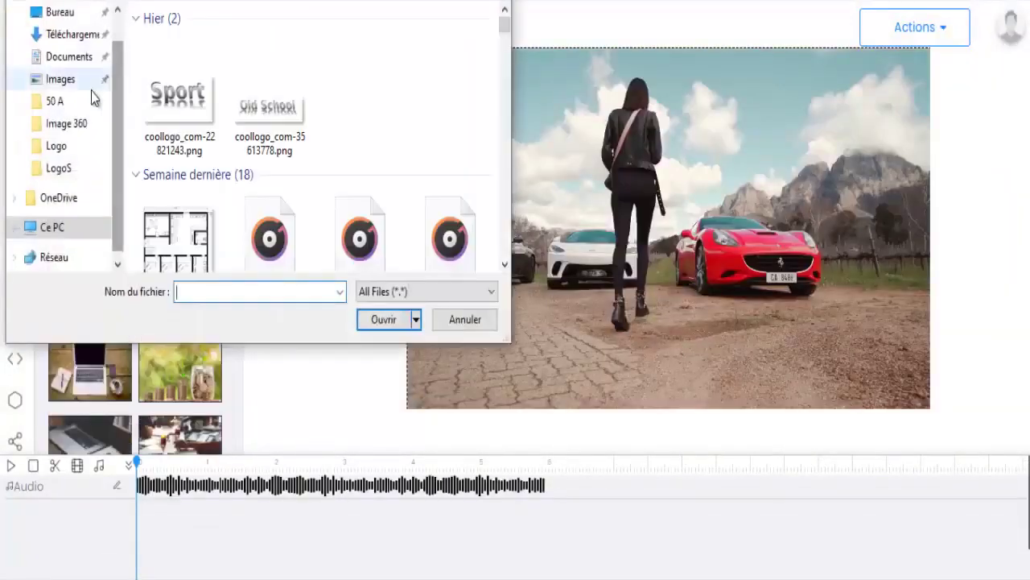
scroll(228, 105, down, 5)
click(270, 71)
click(380, 322)
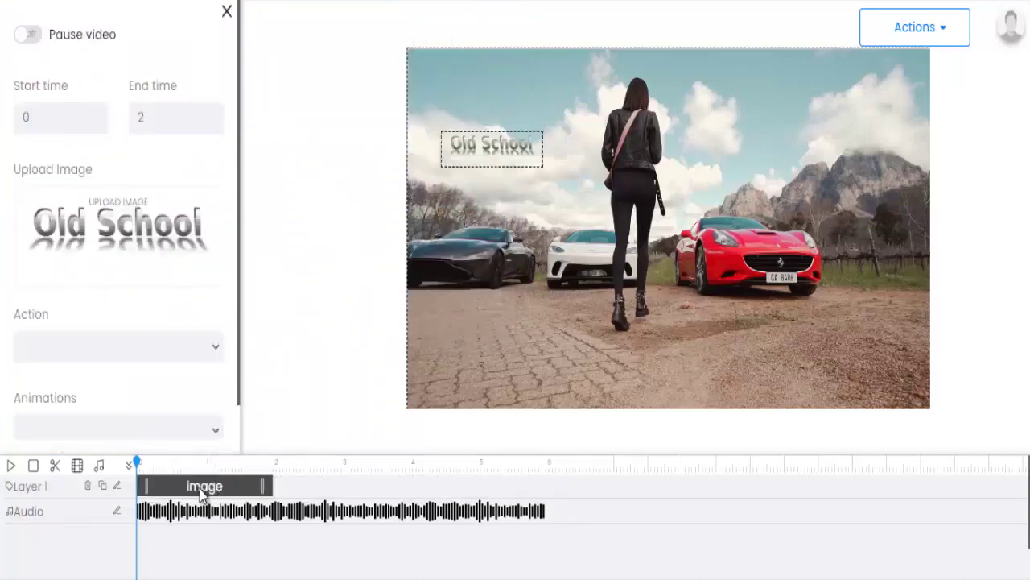
Step: Enlarge the Old School image in the lower-left of the frame and time it from 0.3 to 6 seconds
drag(204, 492, 223, 491)
drag(476, 161, 469, 378)
mouse_move(529, 350)
mouse_down()
mouse_move(631, 287)
mouse_move(516, 341)
mouse_up()
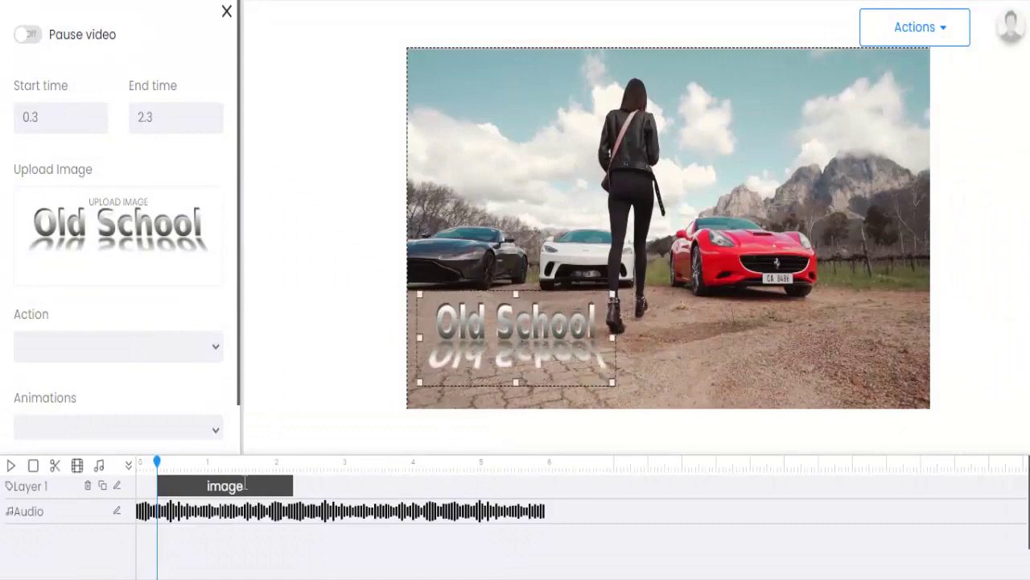
drag(294, 486, 544, 482)
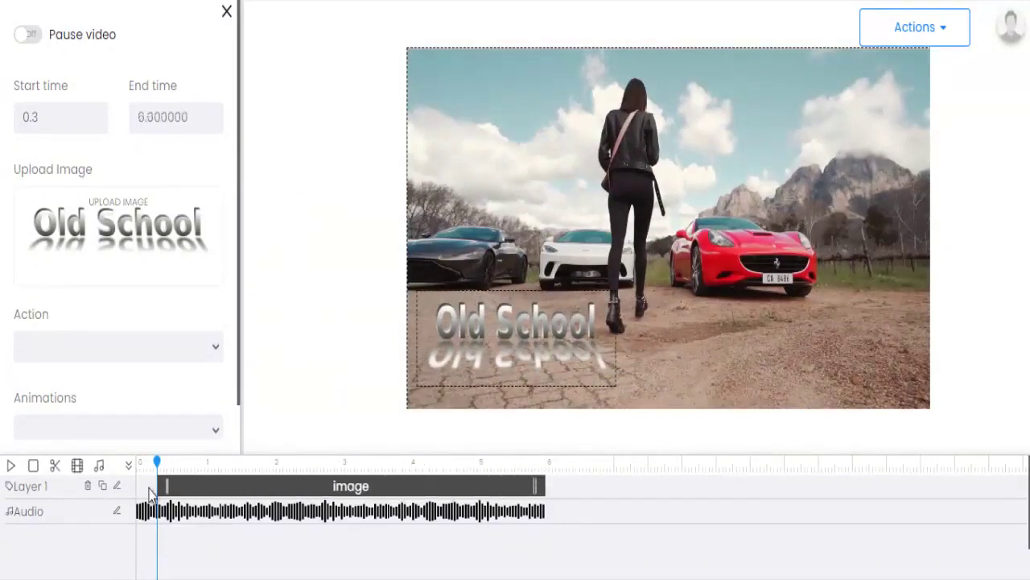
Step: Set the Old School image's action to Play Node with Slide-2 as the node
click(77, 346)
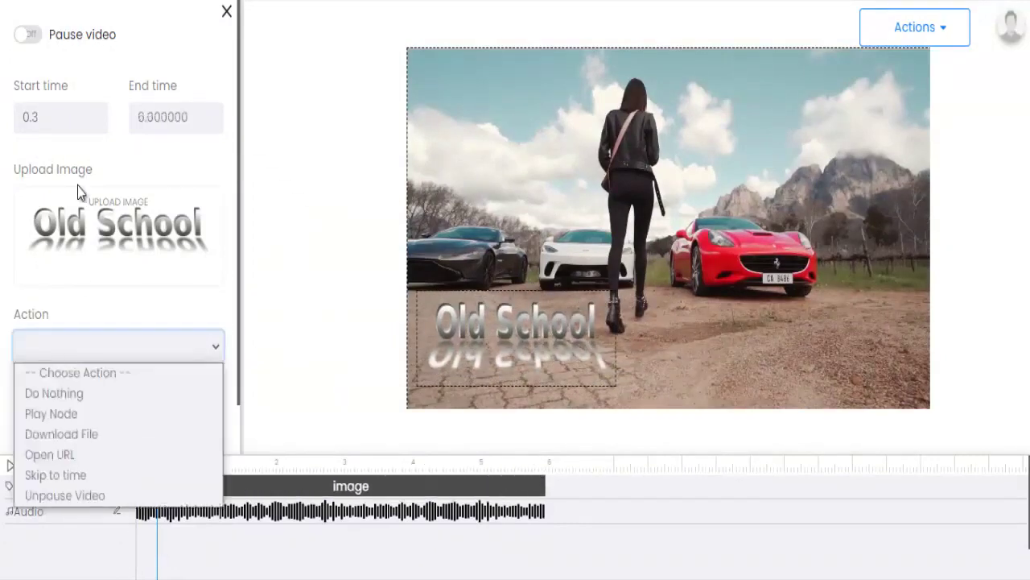
click(75, 416)
scroll(78, 390, down, 2)
click(76, 306)
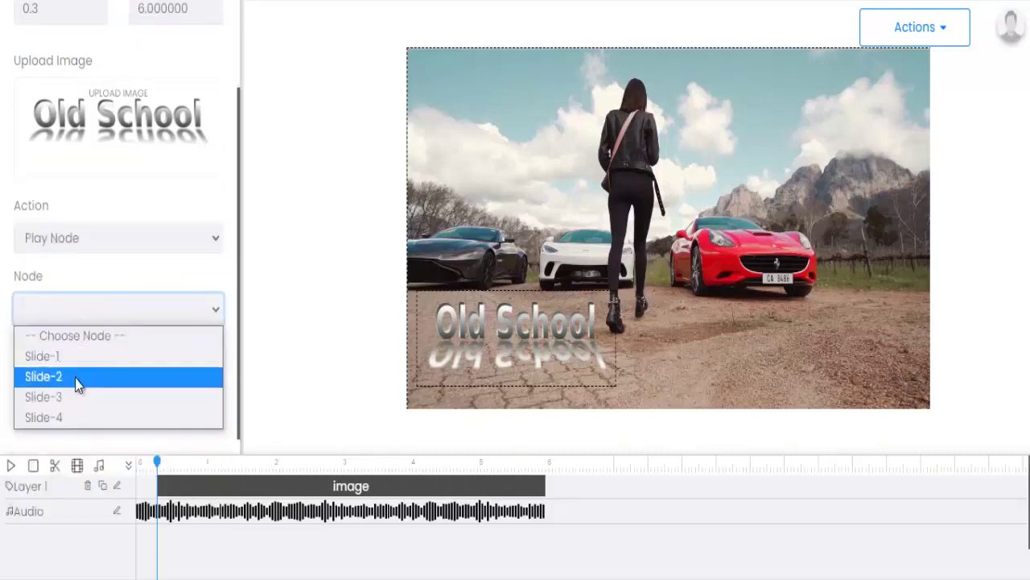
click(75, 379)
Step: Set the Old School image's animation to slideInLeft and close its settings
click(75, 392)
scroll(75, 217, down, 5)
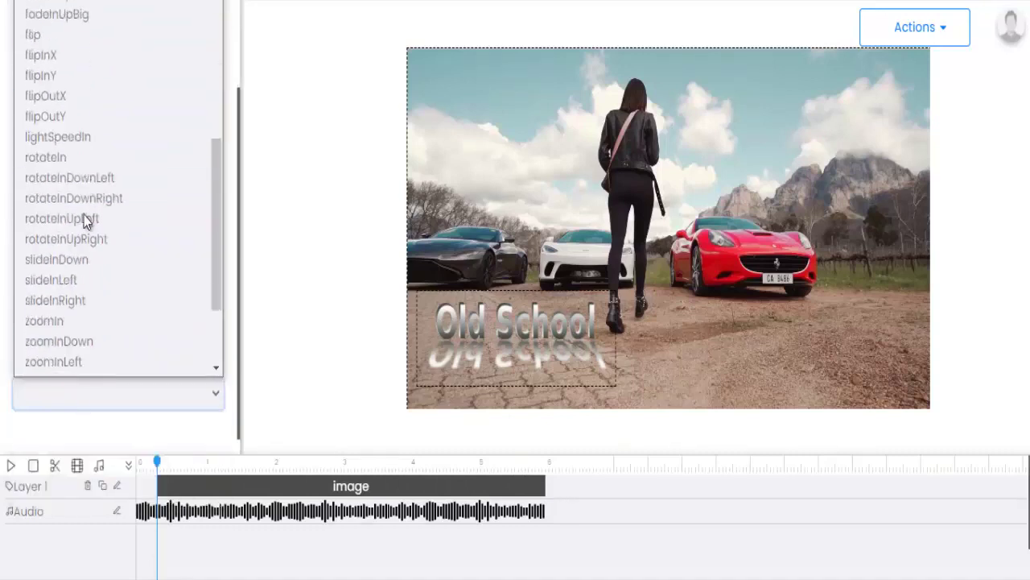
click(78, 300)
click(77, 393)
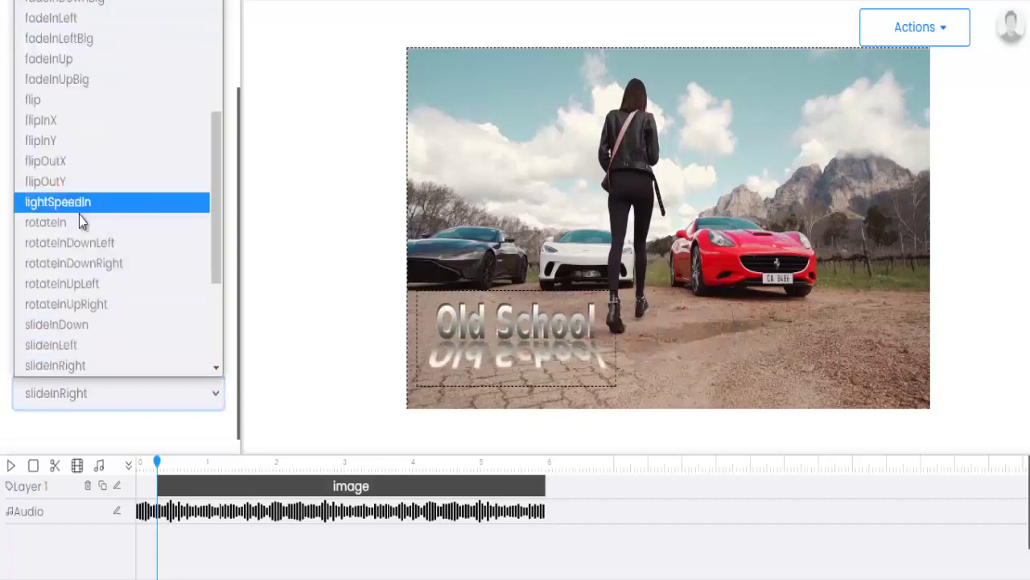
click(80, 343)
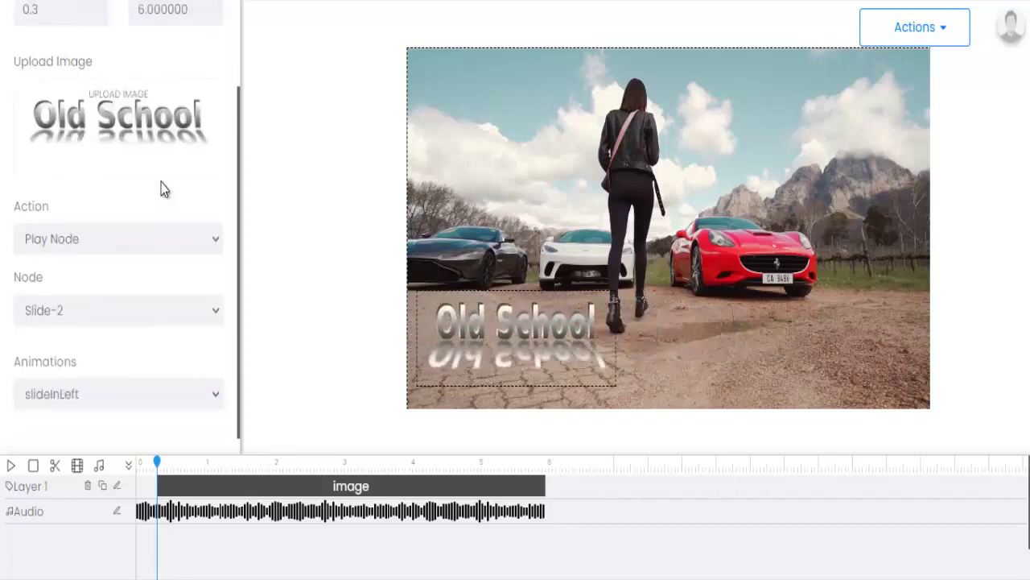
scroll(161, 188, up, 2)
click(227, 15)
Step: Upload the Sport logo image coollogo_com-22821243.png onto slide 1
click(111, 54)
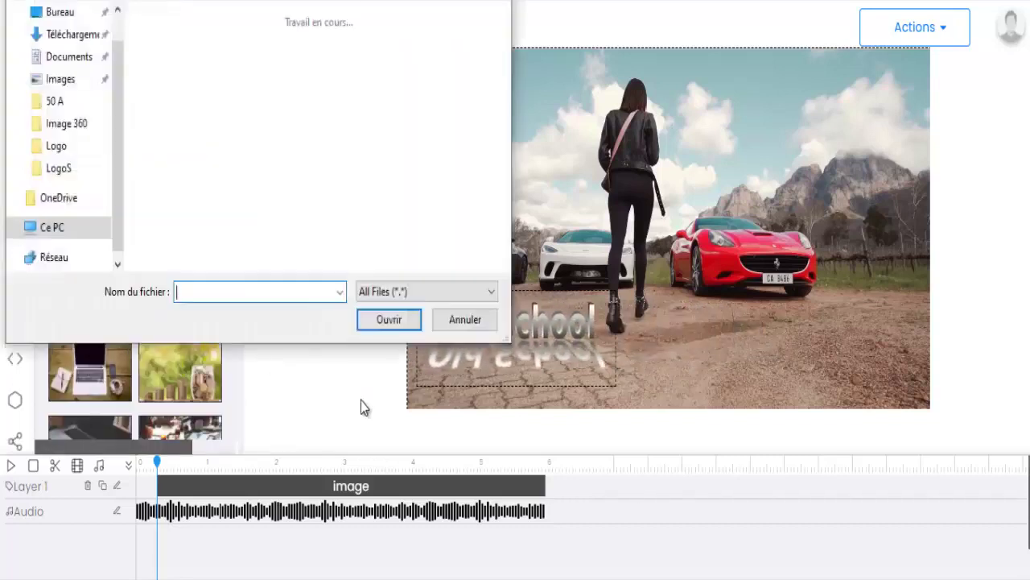
scroll(299, 92, down, 2)
double_click(169, 190)
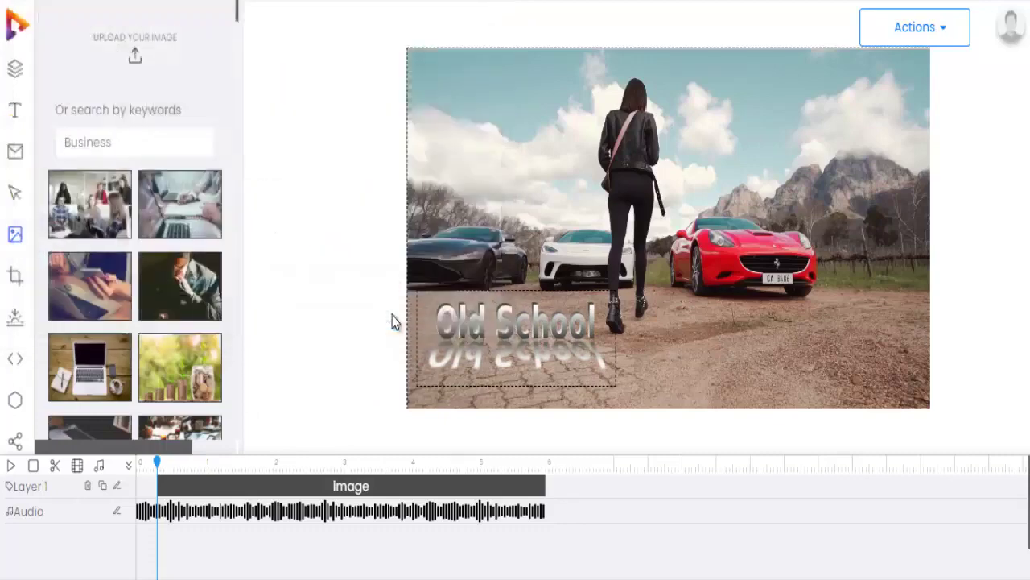
Step: Place the Sport image enlarged below the red car and adjust the Old School image's size and position to balance it
drag(501, 180, 800, 343)
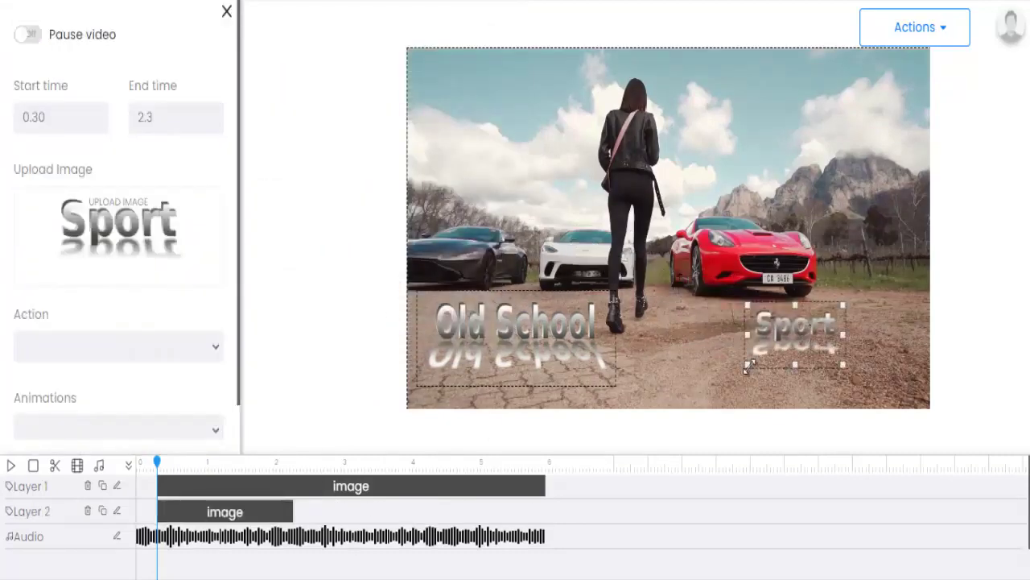
drag(748, 367, 626, 398)
drag(712, 338, 782, 327)
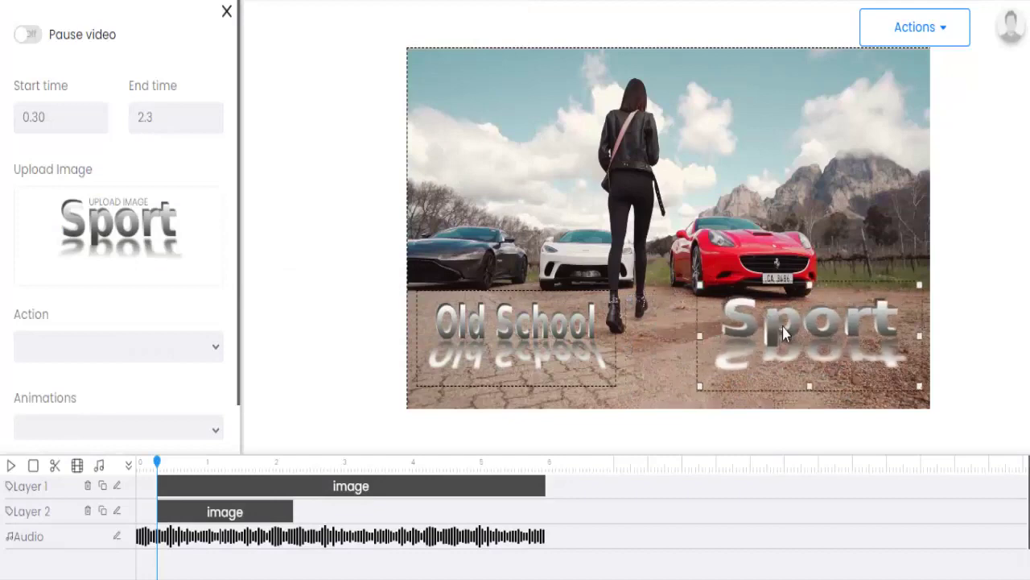
click(514, 327)
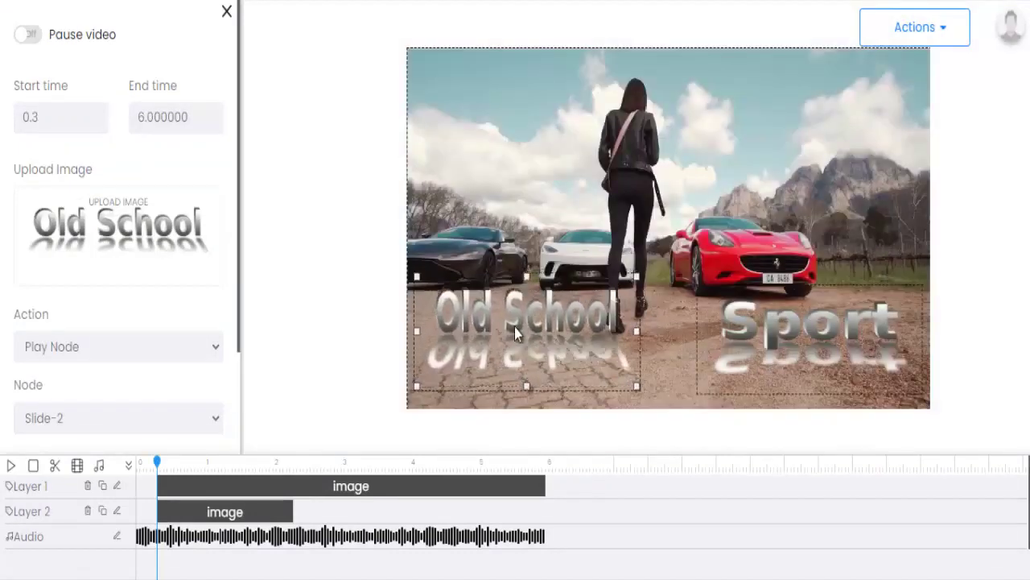
drag(514, 327, 521, 333)
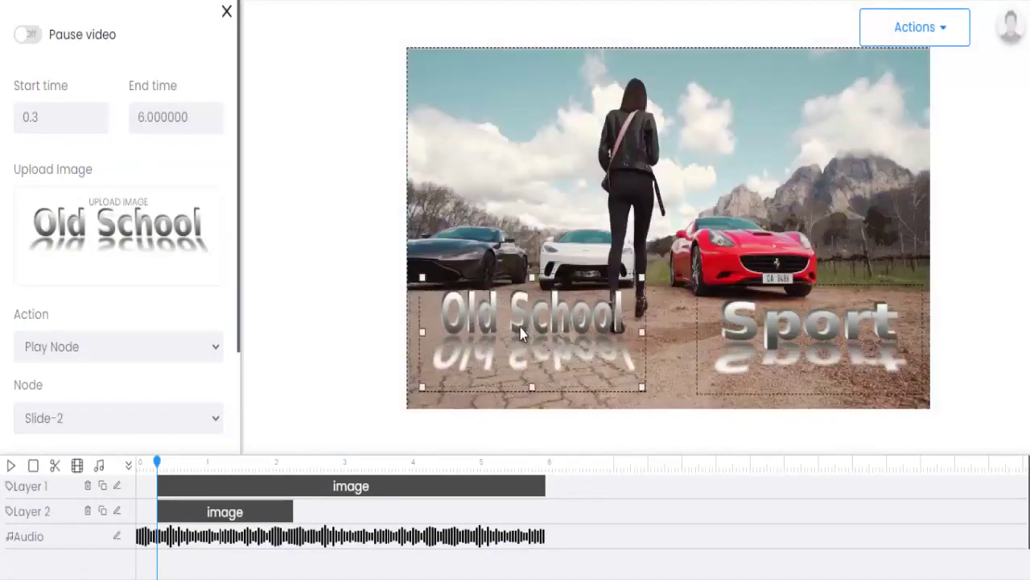
Step: Time the Sport image layer to run from 0.59 to 5.97 seconds
mouse_move(169, 512)
mouse_down()
mouse_move(207, 515)
mouse_move(179, 515)
mouse_up()
drag(300, 510, 541, 501)
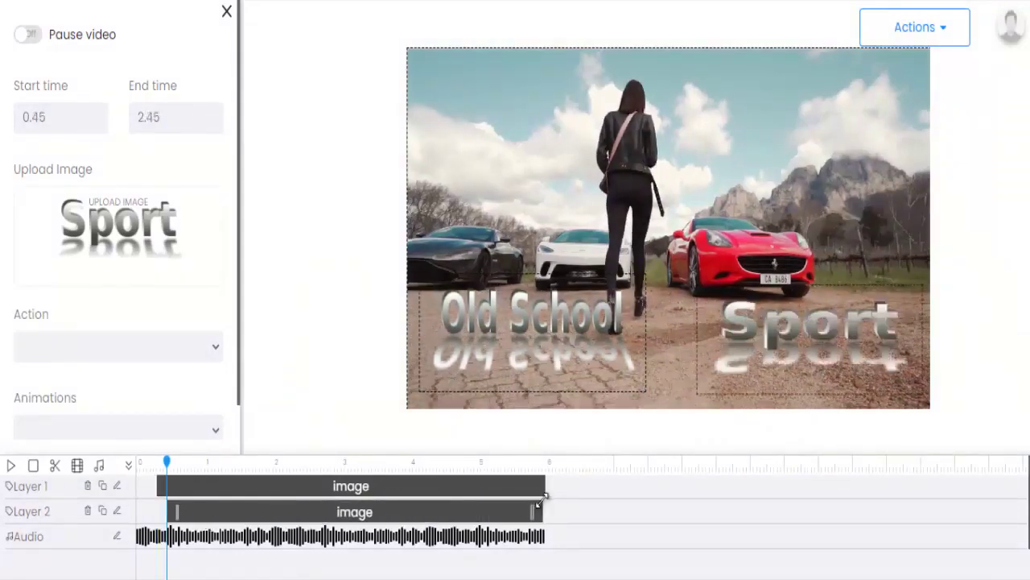
drag(175, 507, 184, 507)
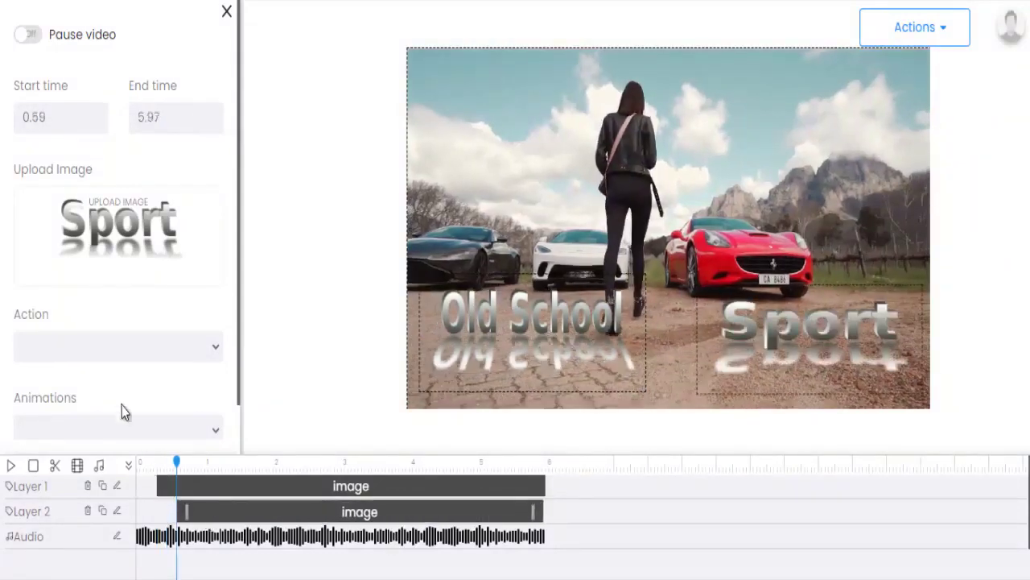
Step: Set the Sport image's action to Play Node with Slide-3 as the node
click(91, 348)
click(36, 414)
scroll(77, 320, down, 2)
click(78, 318)
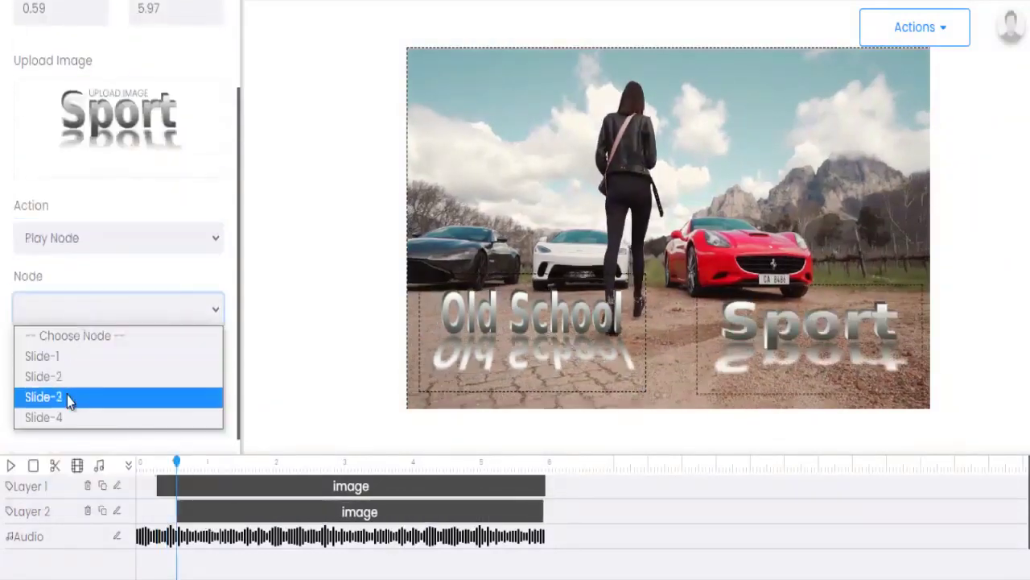
click(67, 396)
Step: Set the Sport image's animation to slideInRight
click(73, 393)
scroll(138, 207, down, 3)
scroll(139, 207, down, 2)
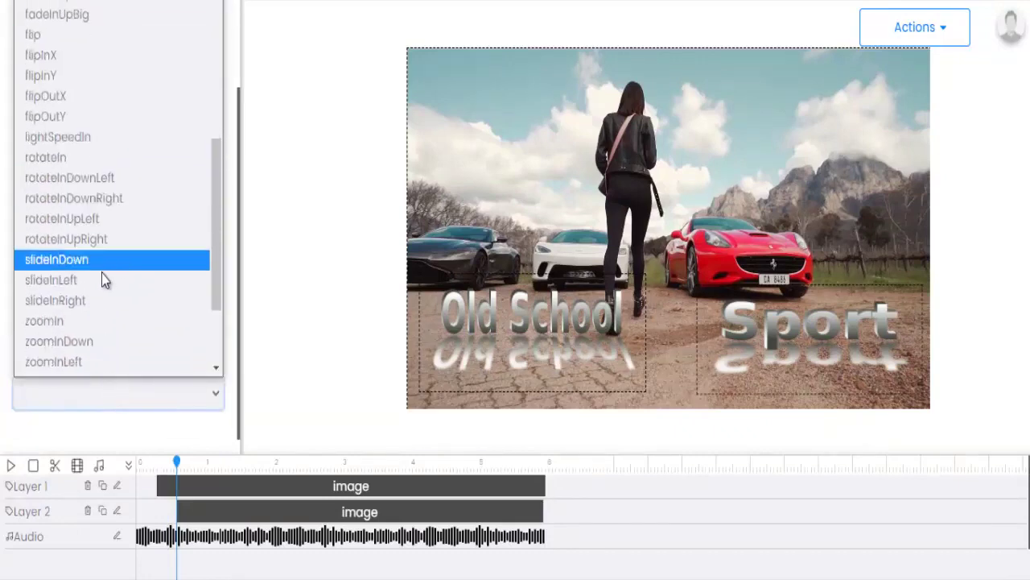
click(85, 301)
click(146, 437)
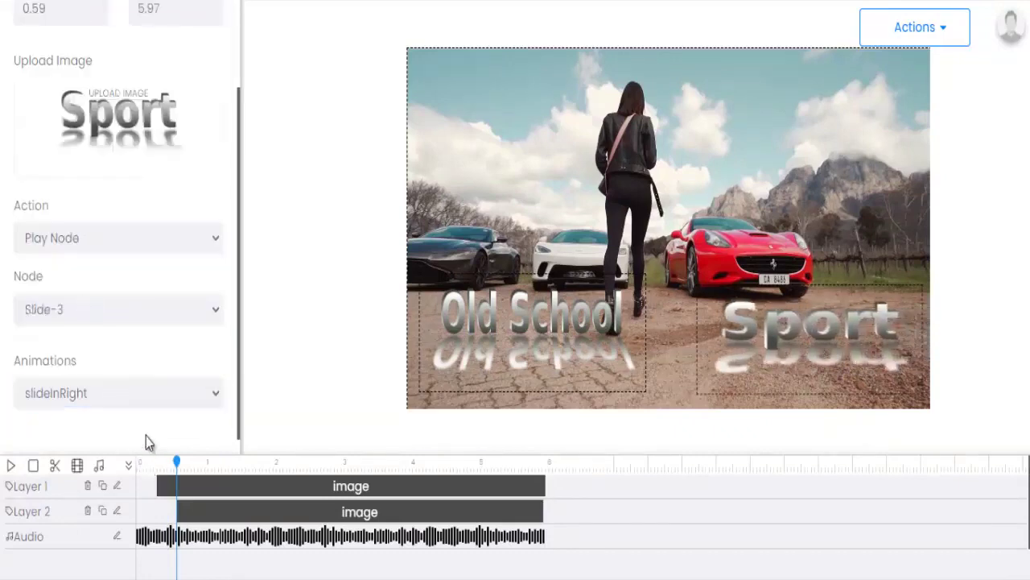
Step: Delay the Sport layer's start slightly on the timeline and play back slide 1 to check both image animations
click(34, 467)
drag(184, 512, 197, 511)
click(11, 467)
click(11, 467)
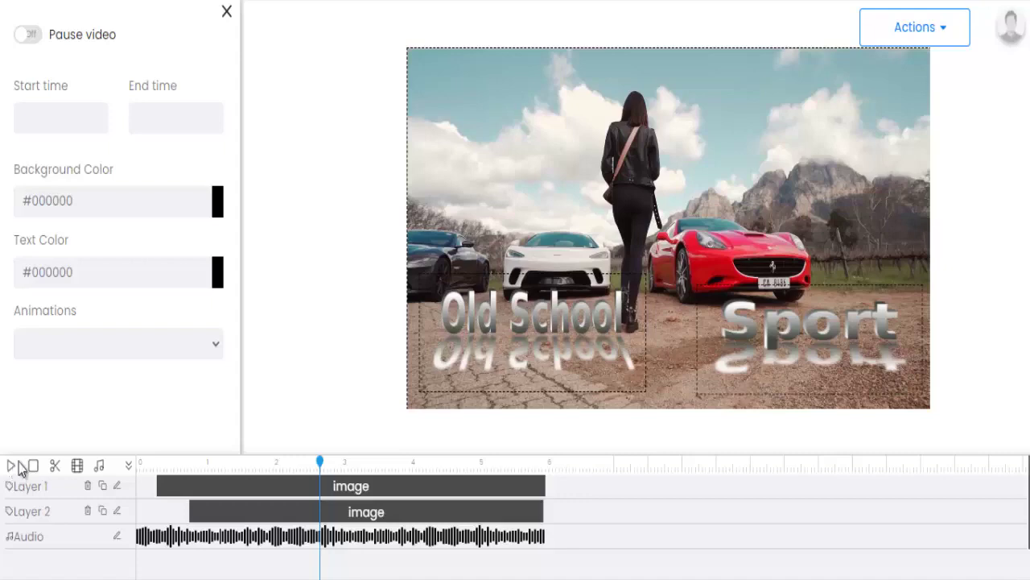
click(35, 467)
click(11, 467)
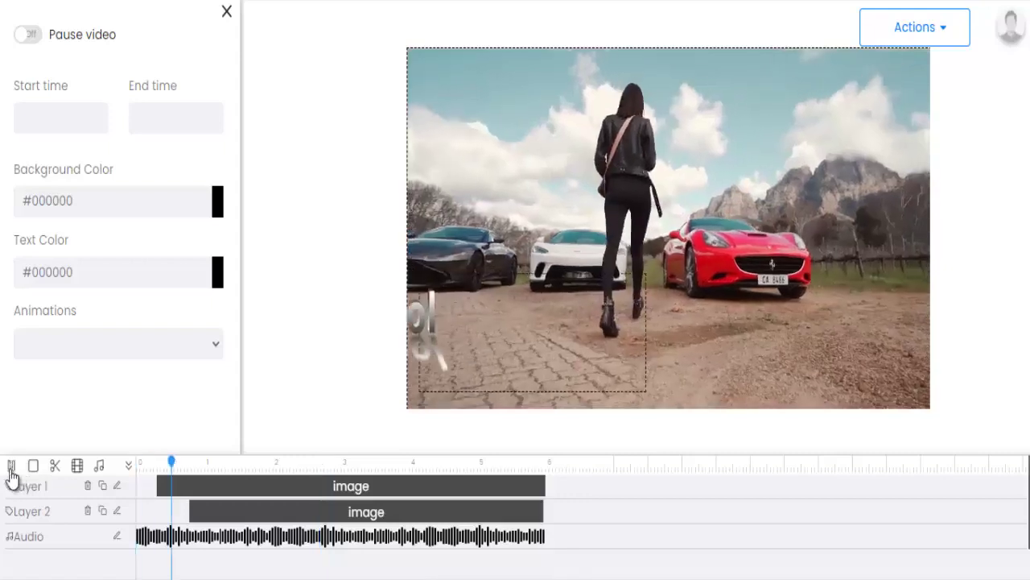
click(226, 12)
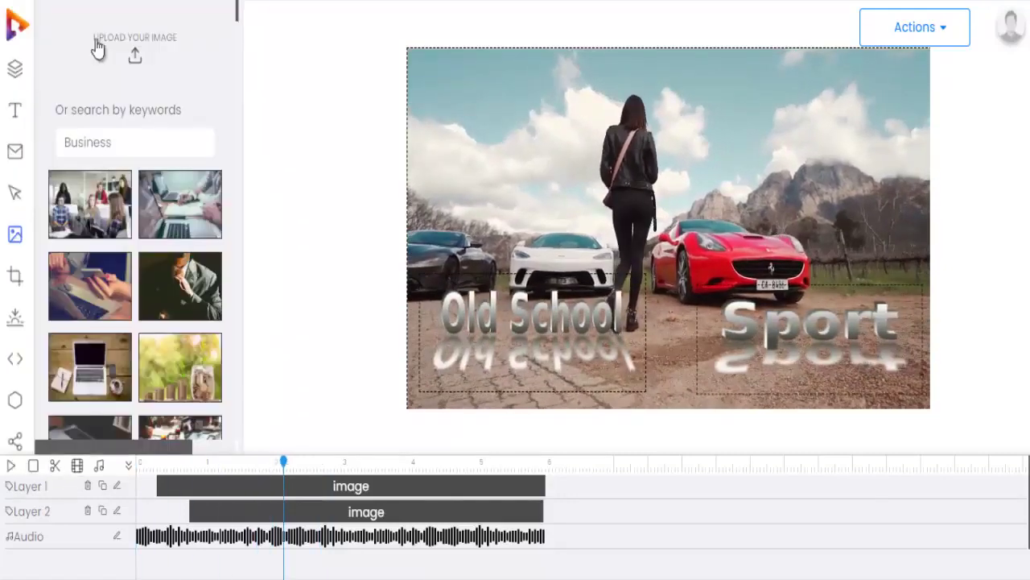
Step: Open slide 2 and add the first yellow "Your text here" text element to it
click(15, 68)
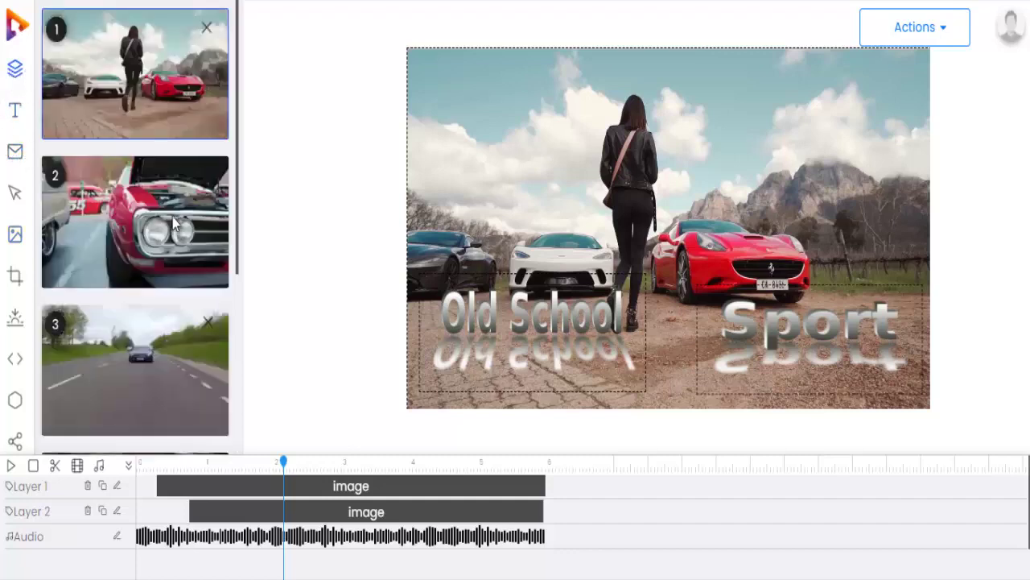
click(172, 216)
click(594, 330)
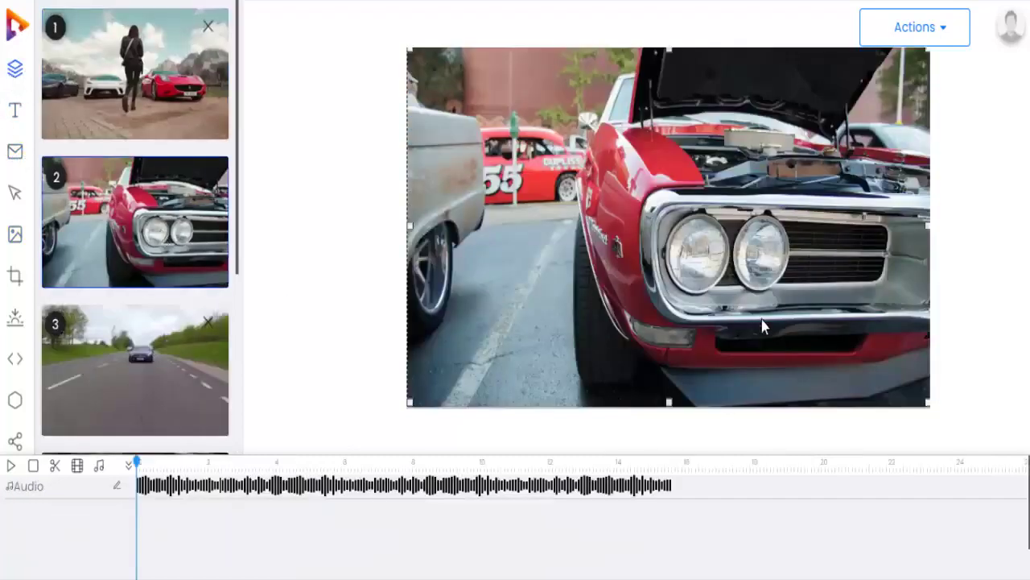
click(20, 151)
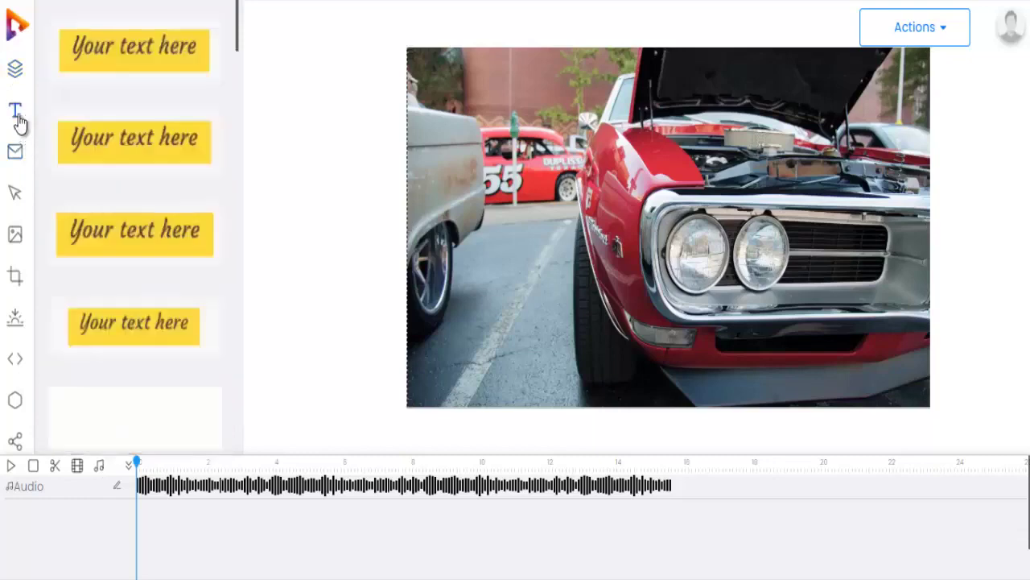
click(154, 62)
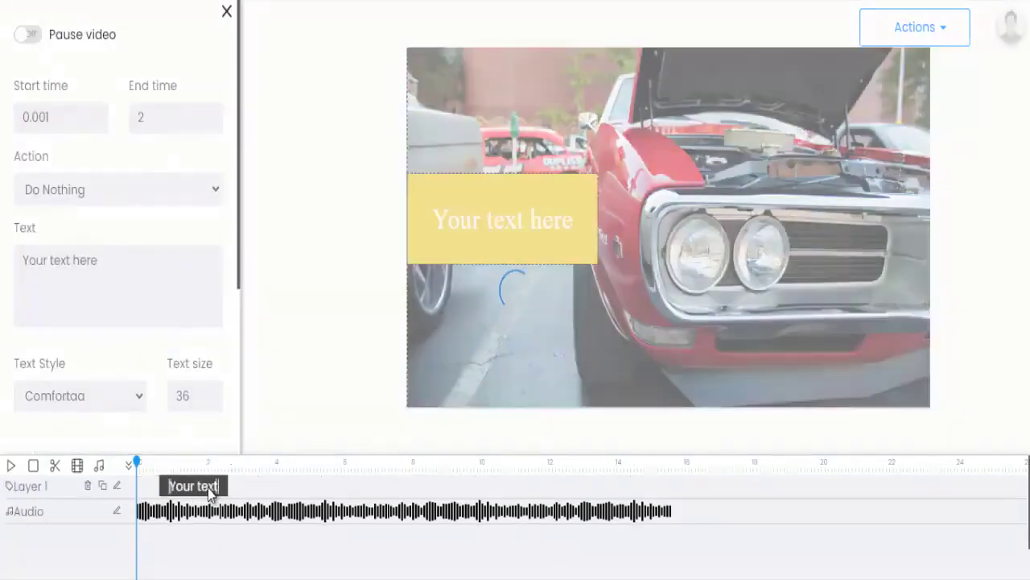
Step: Move the text layer to a later start on the timeline and set the "Classy Choice" text colour to #D22020
drag(208, 488, 259, 489)
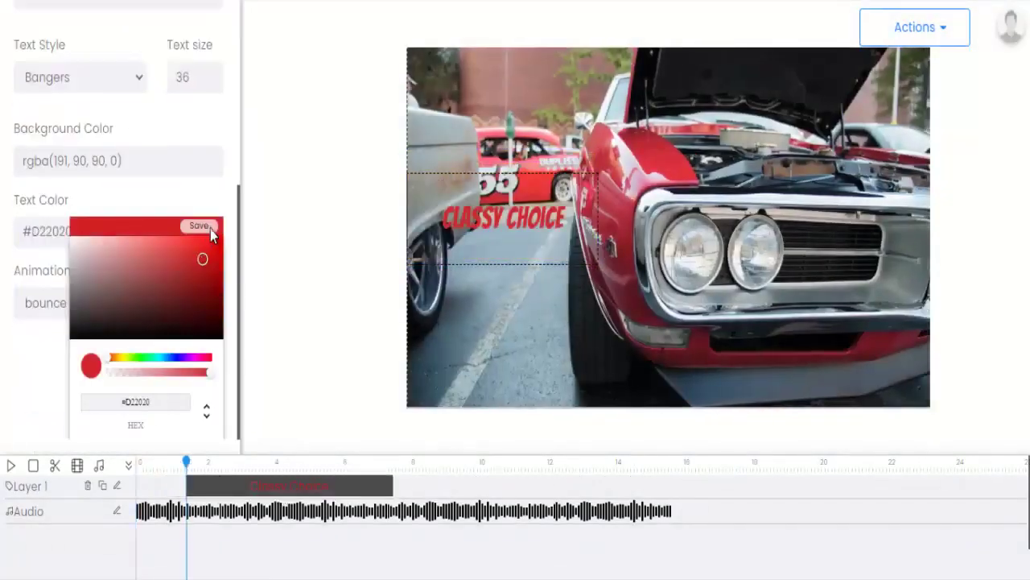
click(211, 232)
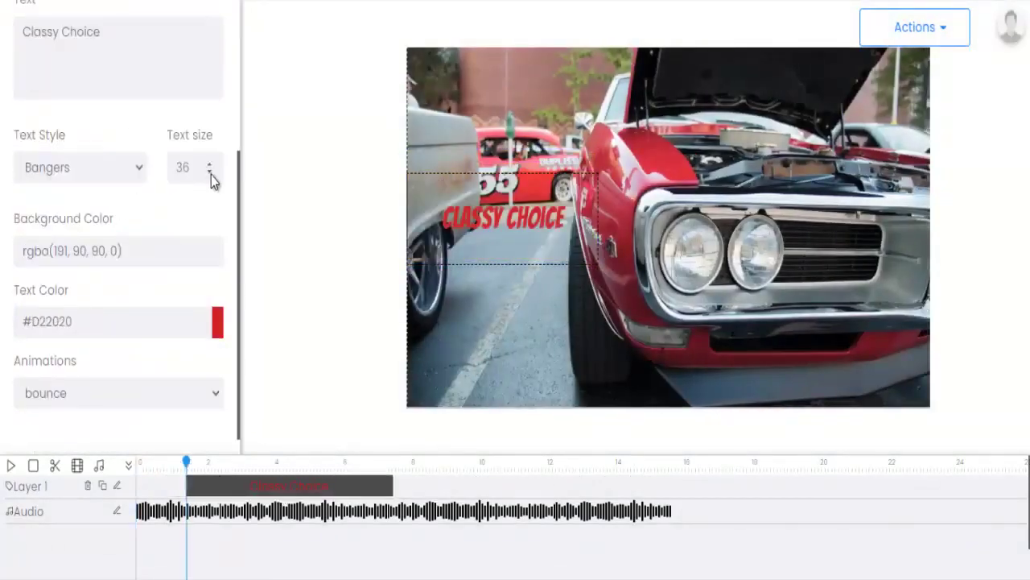
Step: Enlarge the "Classy Choice" text to size 51 near the frame's upper left and give it a #171616 background
click(209, 163)
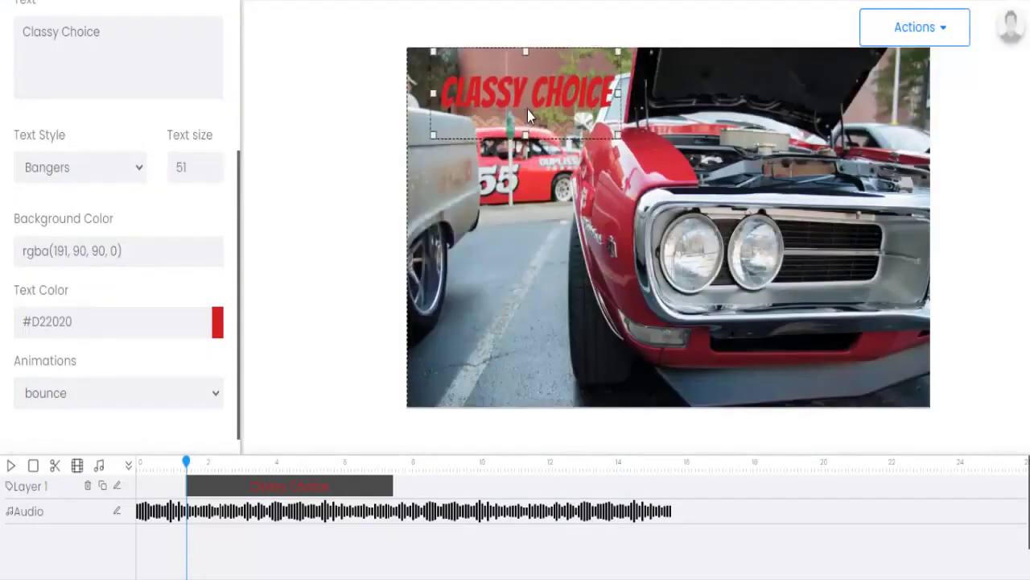
drag(527, 109, 508, 147)
click(118, 251)
click(89, 331)
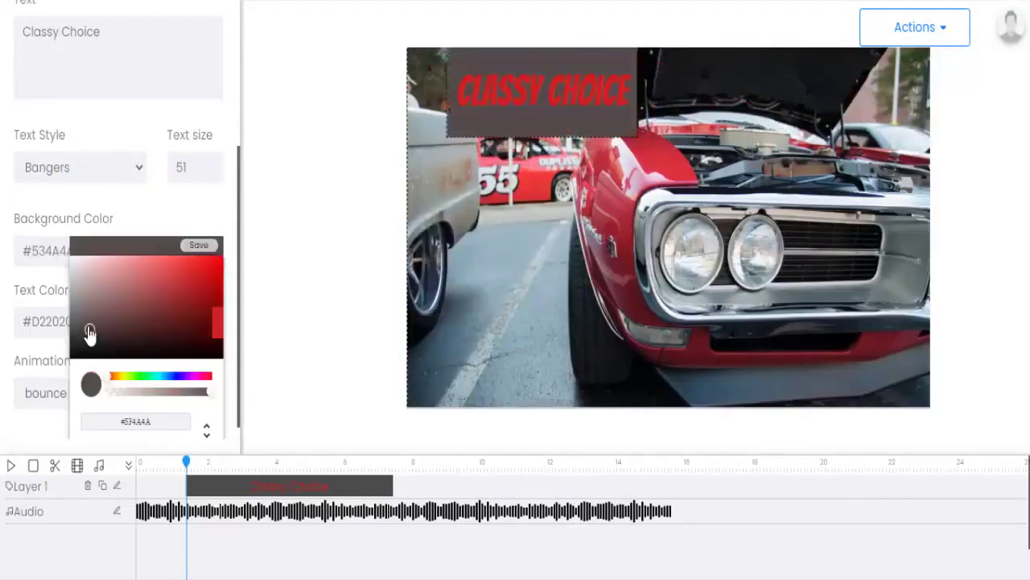
drag(90, 332, 78, 356)
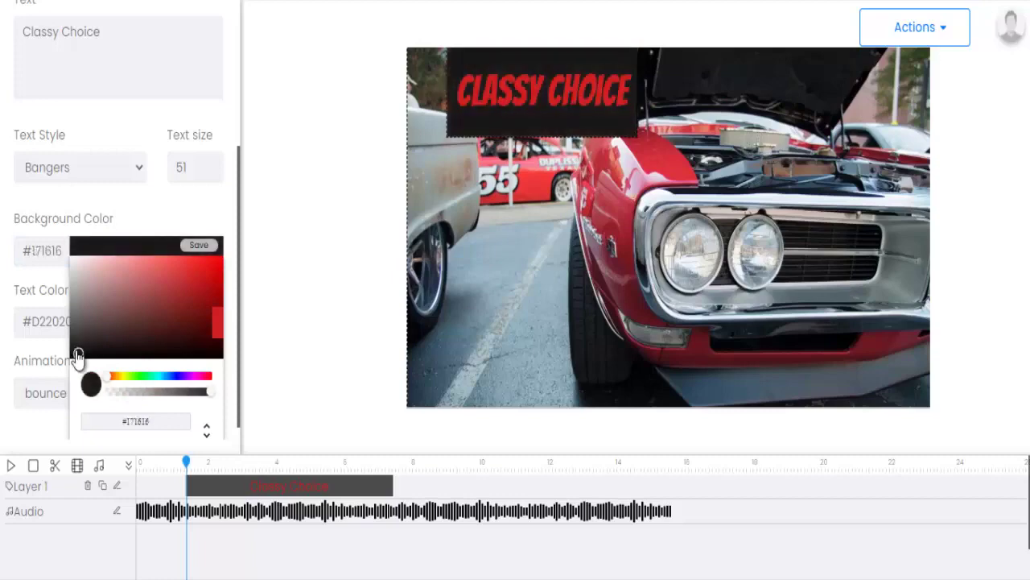
click(198, 246)
Step: Set the "Classy Choice" text size to 55 and reposition the text block in the frame's upper-left corner
click(211, 164)
click(211, 164)
click(211, 164)
click(211, 164)
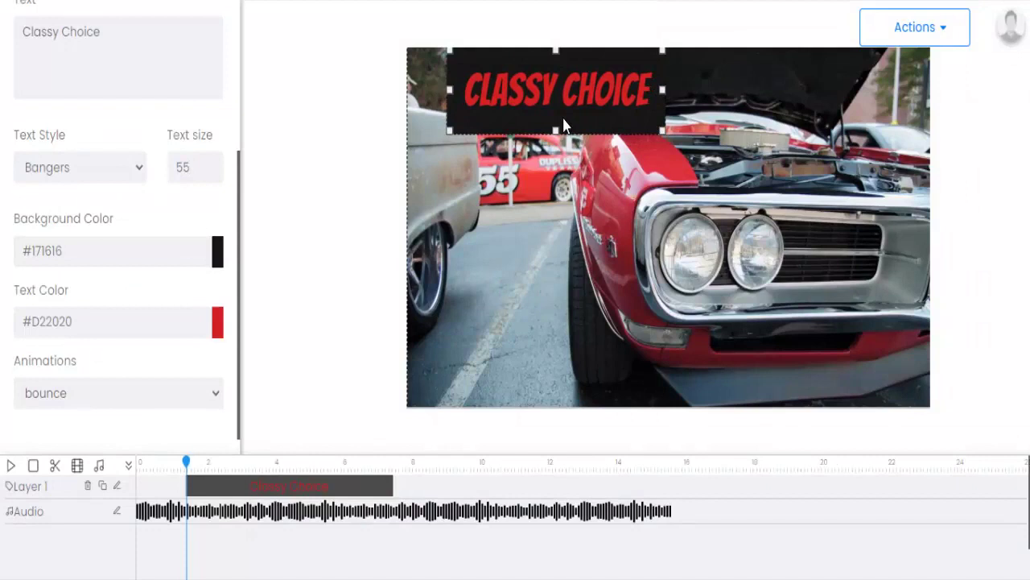
drag(564, 125, 533, 137)
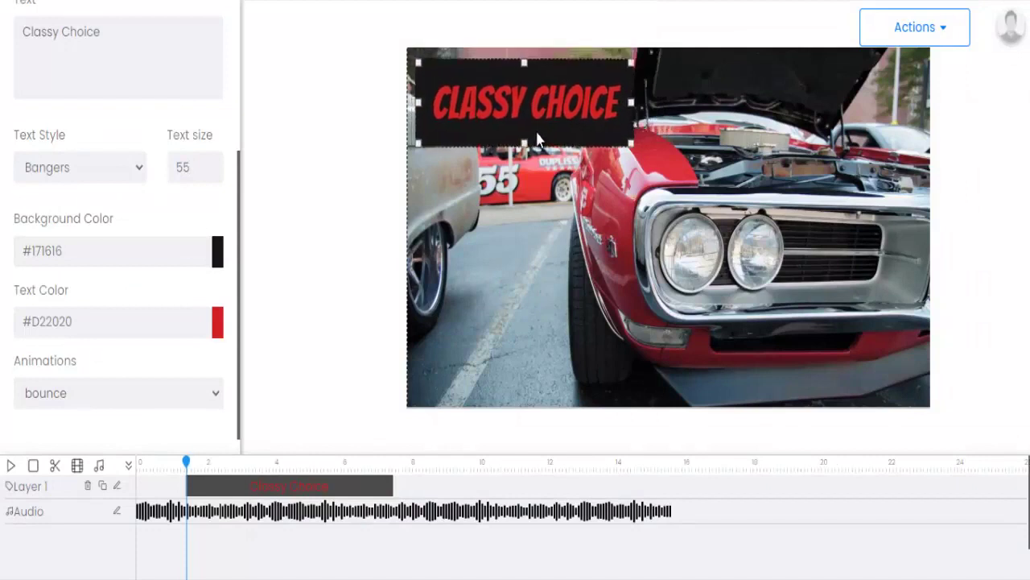
Step: Add a yellow square shape starting at 7.78 s and extend its layer to end at 12.28 s
click(401, 467)
scroll(168, 168, up, 3)
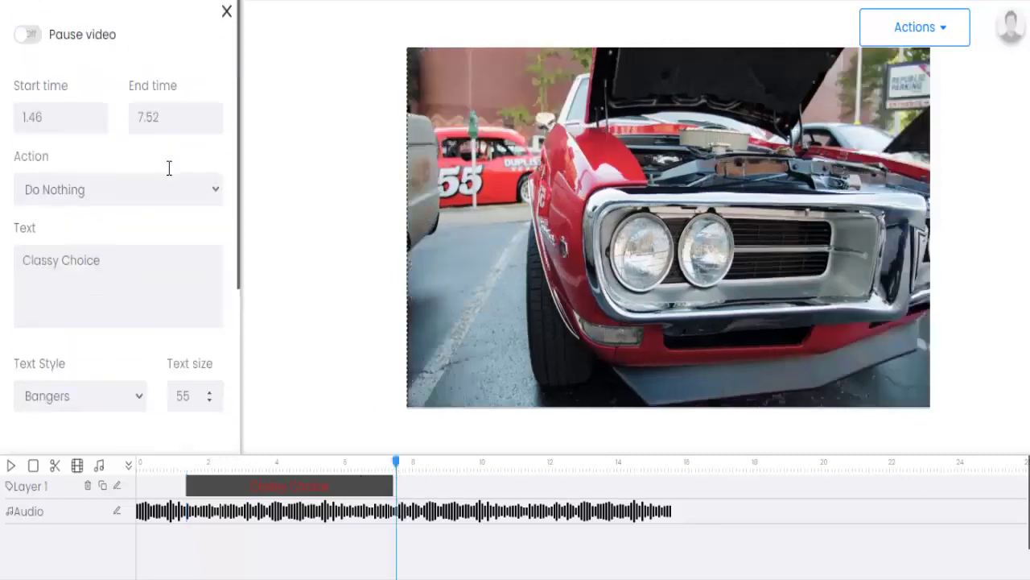
click(226, 12)
click(14, 151)
click(14, 400)
click(116, 63)
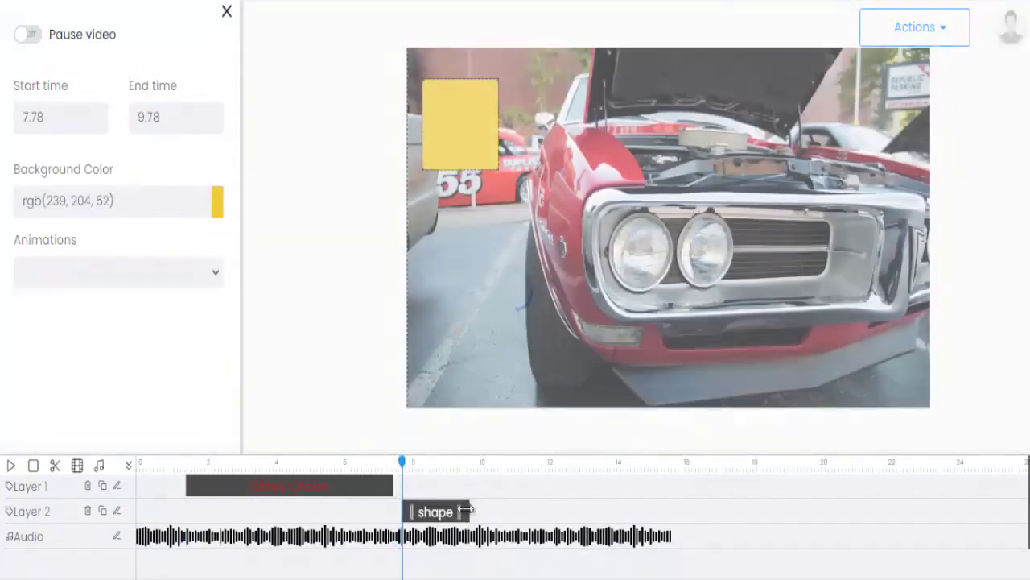
drag(465, 508, 528, 509)
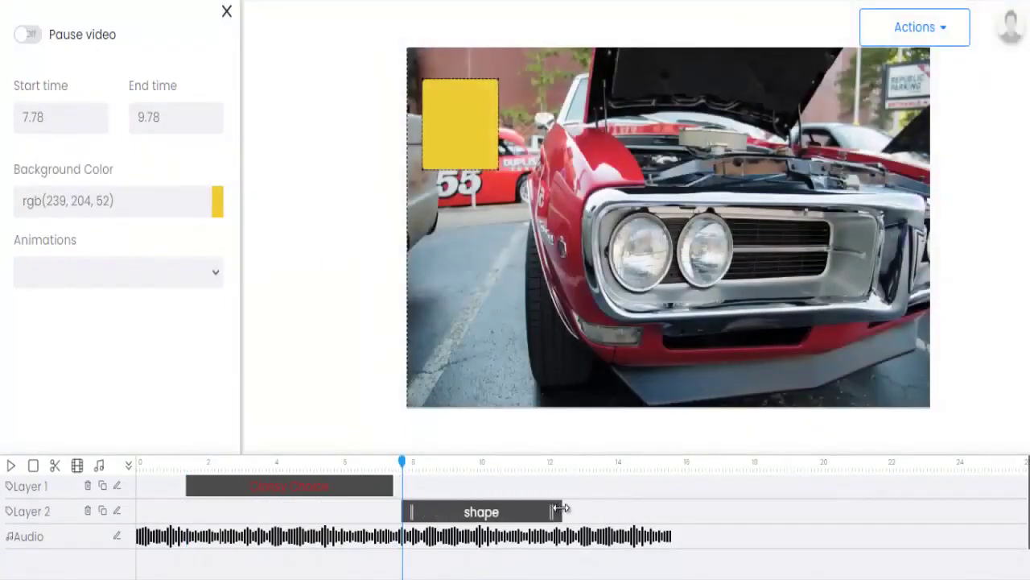
Step: Enlarge the square to cover the whole video frame and set its background colour to rgba(96, 76, 76, 0.59)
drag(459, 119, 447, 97)
drag(483, 137, 933, 435)
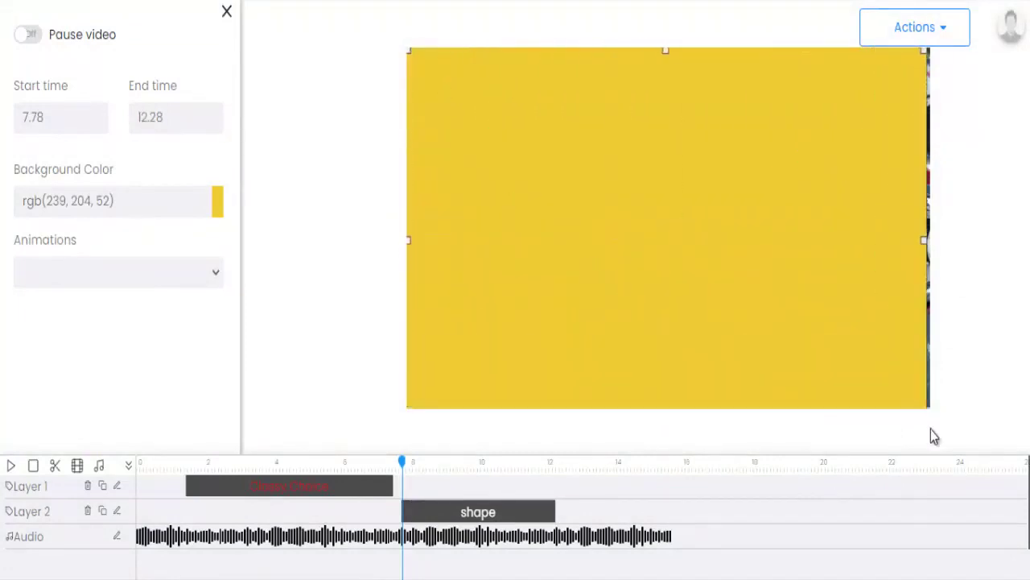
click(173, 206)
click(101, 278)
drag(216, 346, 169, 348)
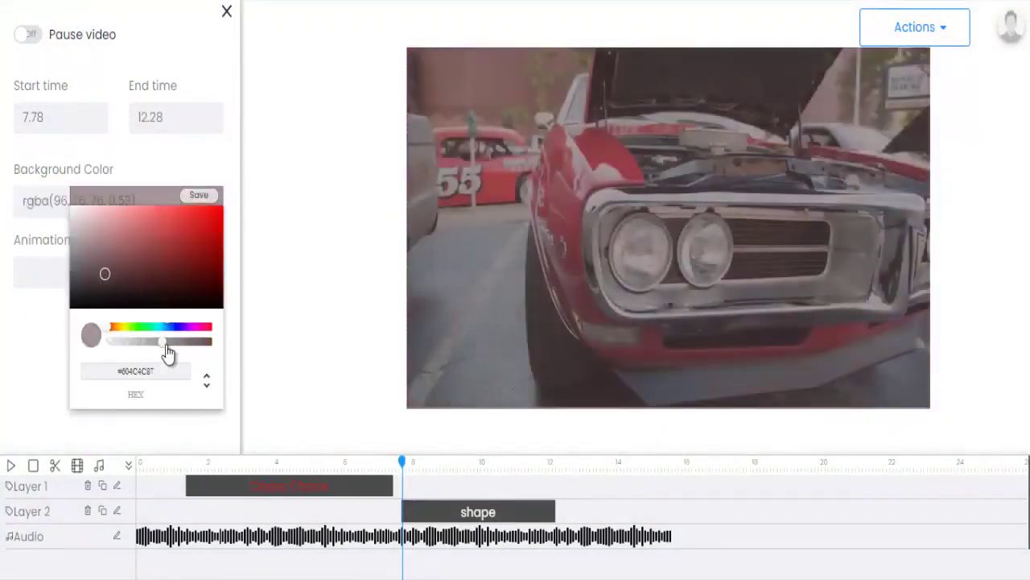
click(199, 196)
Step: Set the overlay shape's animation to slideInLeft and close its settings
click(93, 271)
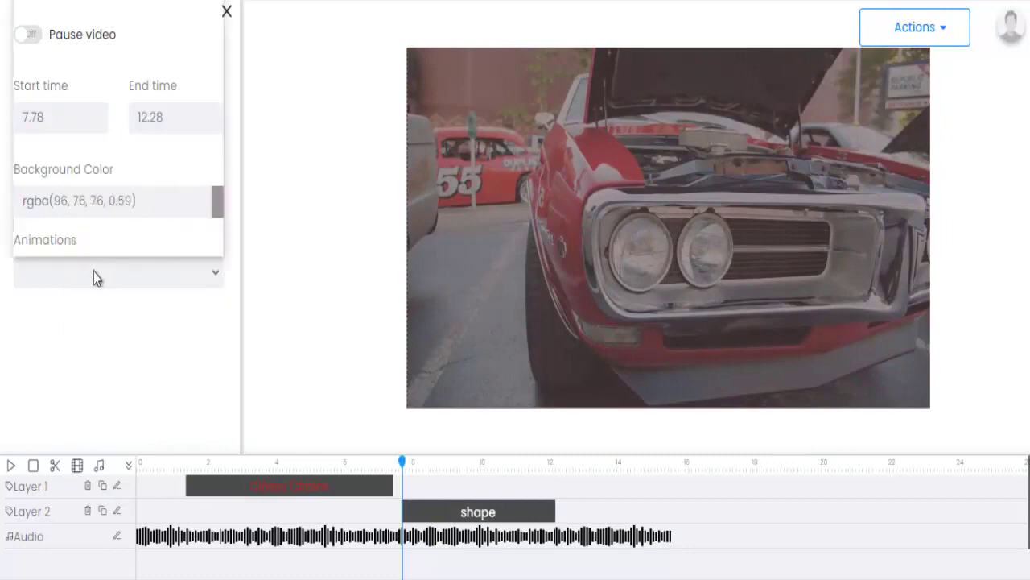
scroll(93, 97, down, 7)
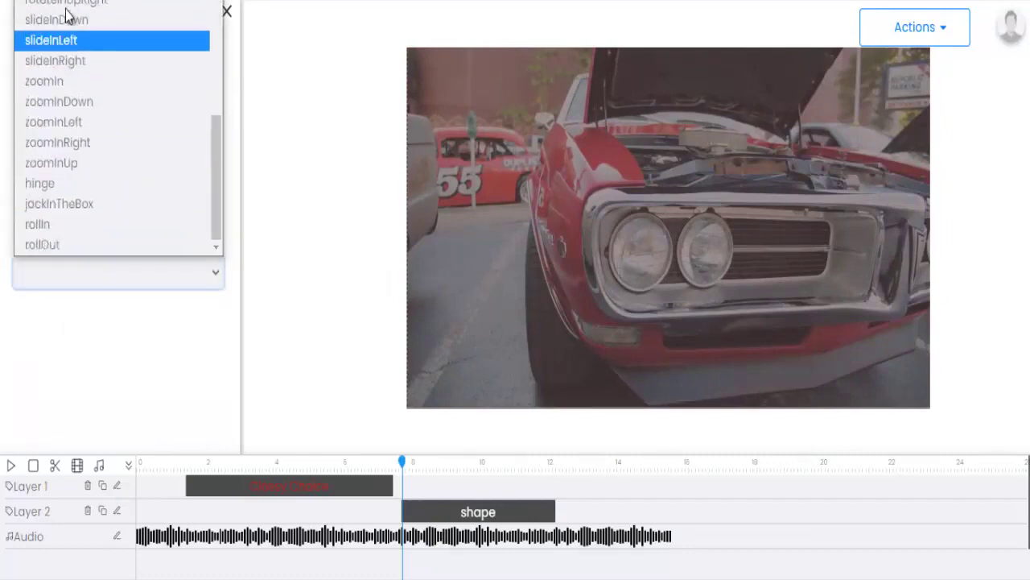
click(81, 40)
click(225, 15)
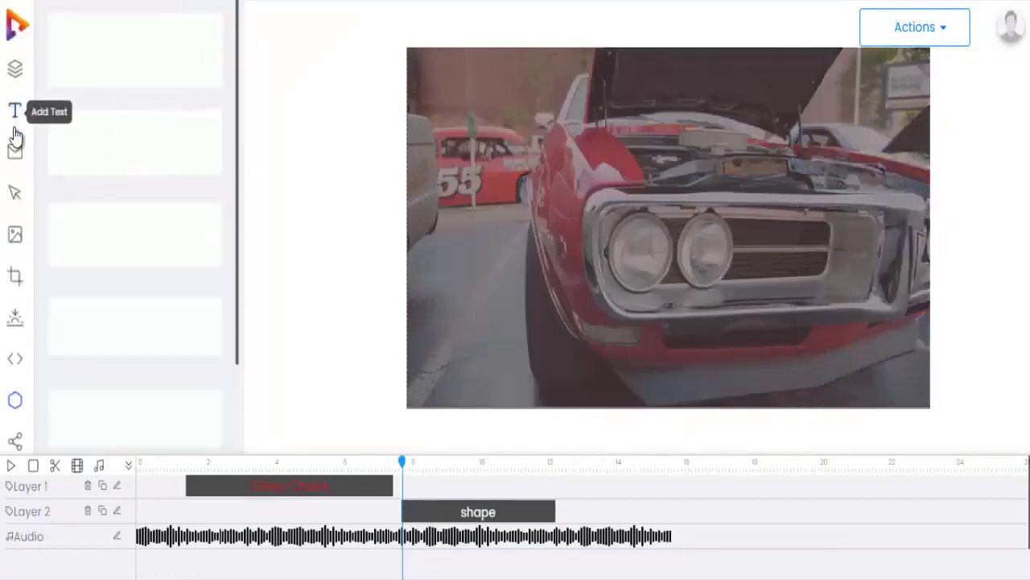
Step: Add the name and email opt-in form, narrow it over the frame's left half, and run it from 7.94 to 12.28 s
click(15, 150)
click(159, 94)
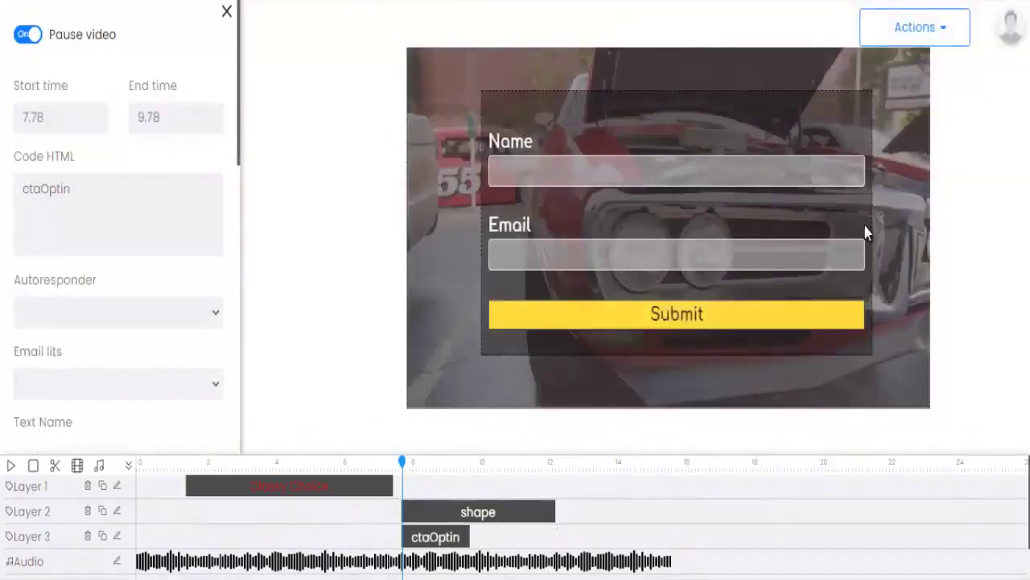
drag(869, 351, 690, 351)
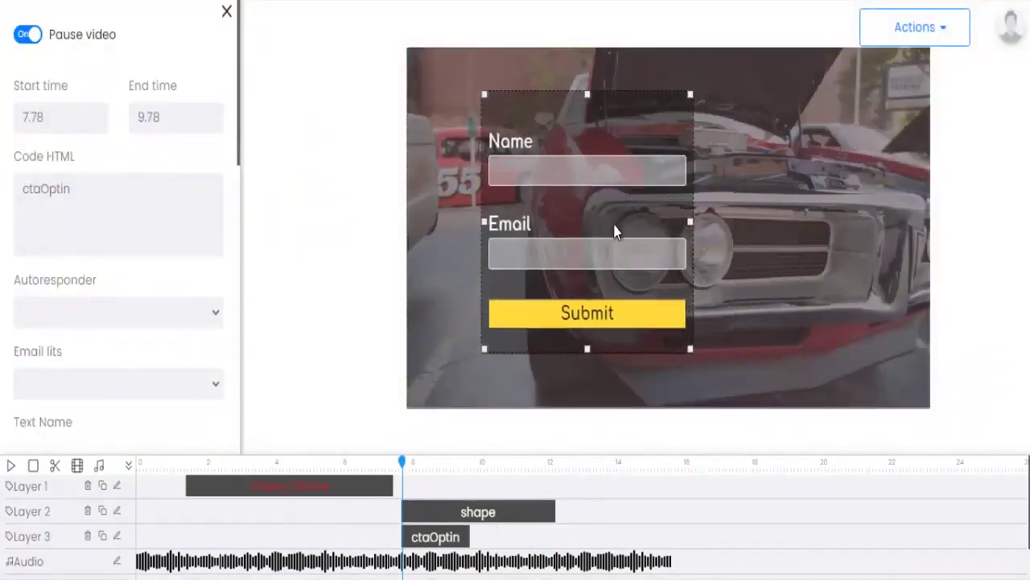
drag(617, 226, 567, 212)
drag(641, 209, 656, 210)
drag(655, 334, 662, 336)
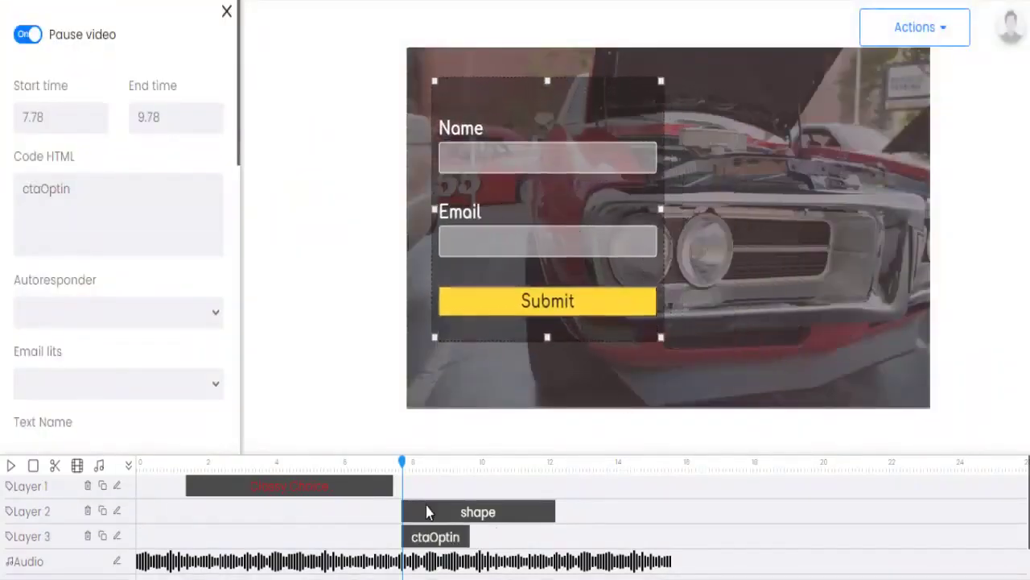
drag(428, 537, 551, 531)
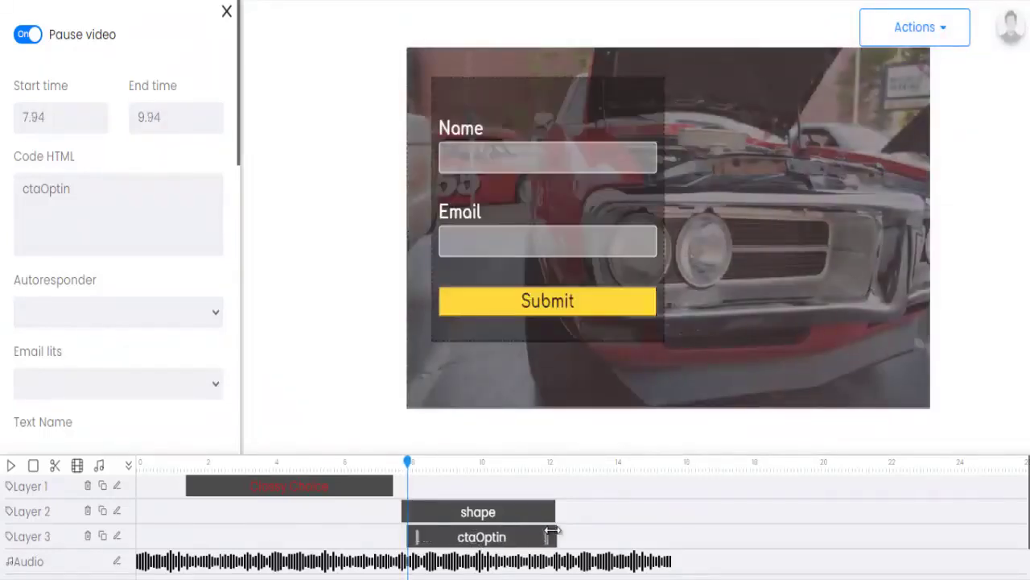
Step: Set the opt-in form's autoresponder to local and choose the last available email list
scroll(89, 242, down, 1)
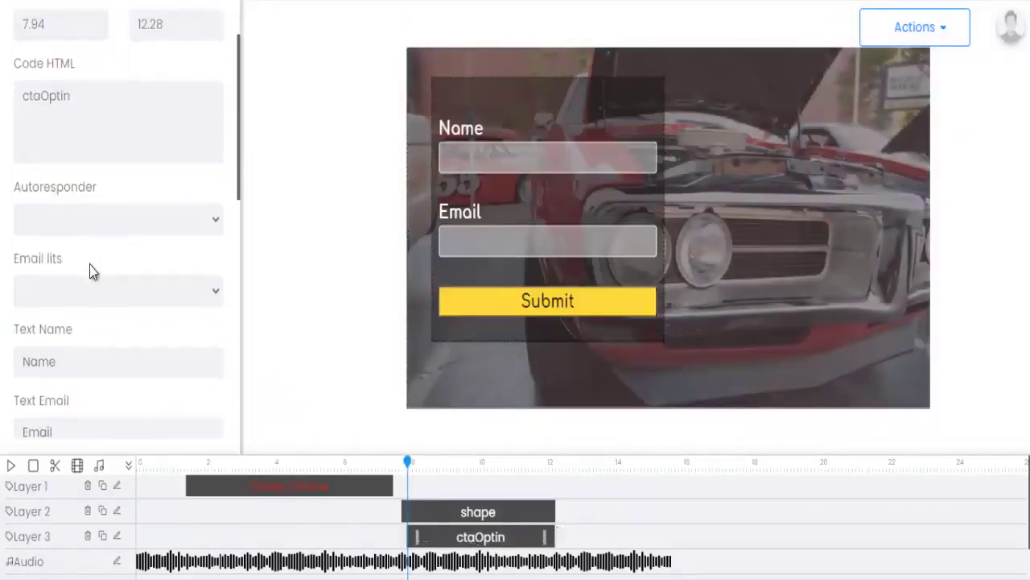
click(104, 219)
click(102, 244)
click(90, 290)
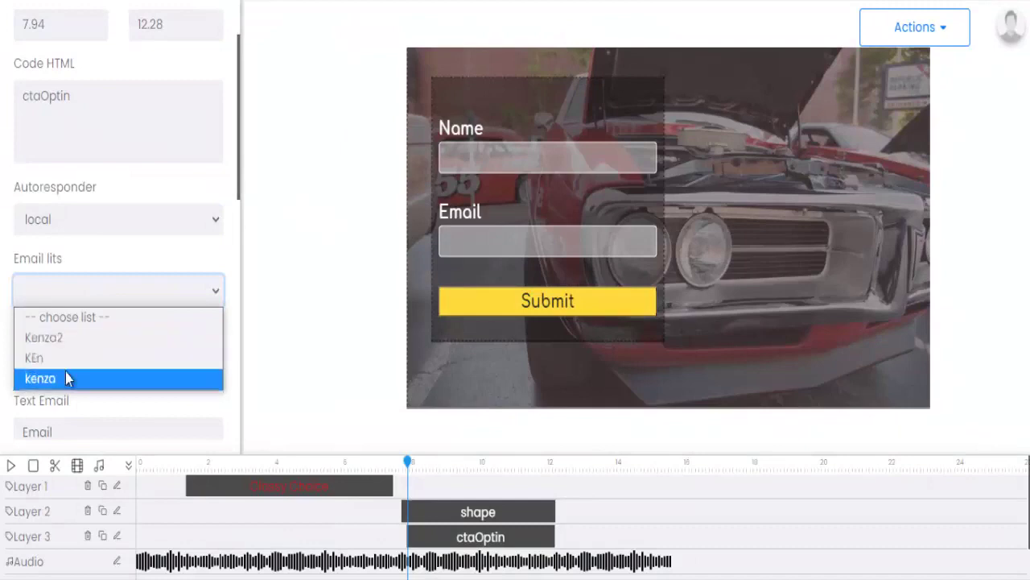
click(70, 377)
Step: Change the opt-in form's button text to "Join"
scroll(91, 290, down, 1)
scroll(88, 276, down, 2)
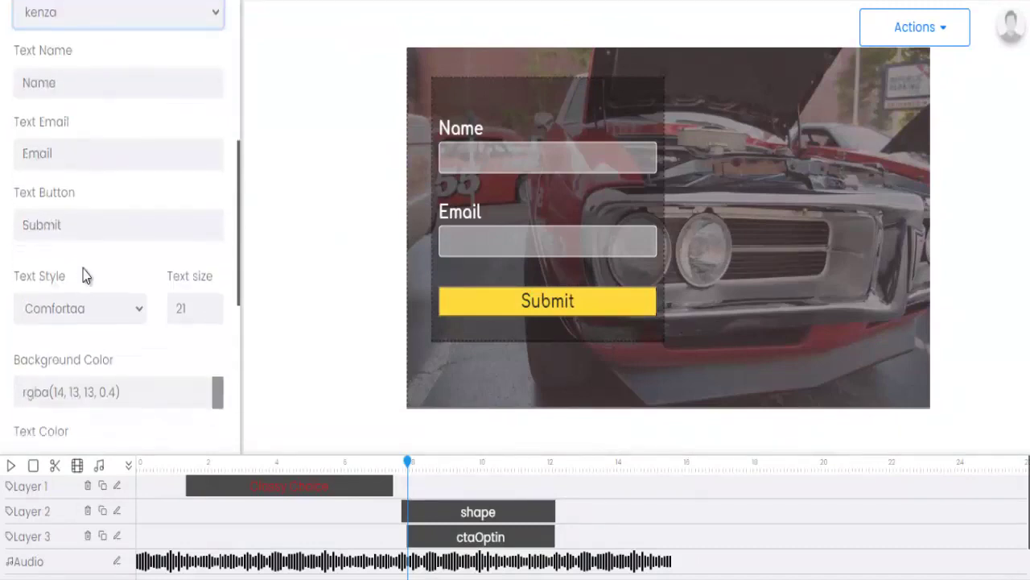
drag(82, 234, 2, 229)
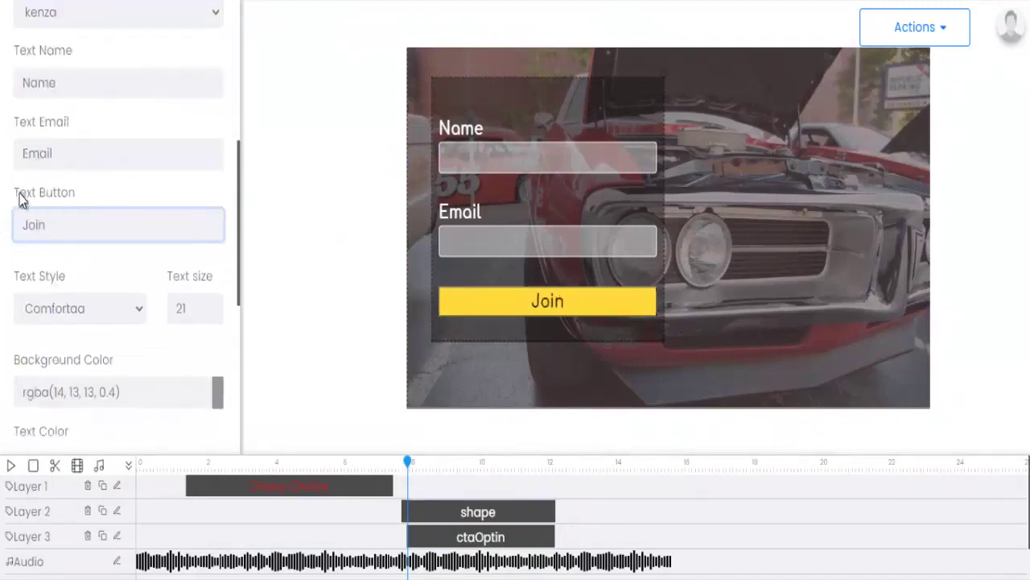
Step: Recolour the form's button to #6A2323 with #FFFFFF text and its background to the slightly transparent #813A3AE0
scroll(128, 313, down, 4)
click(128, 251)
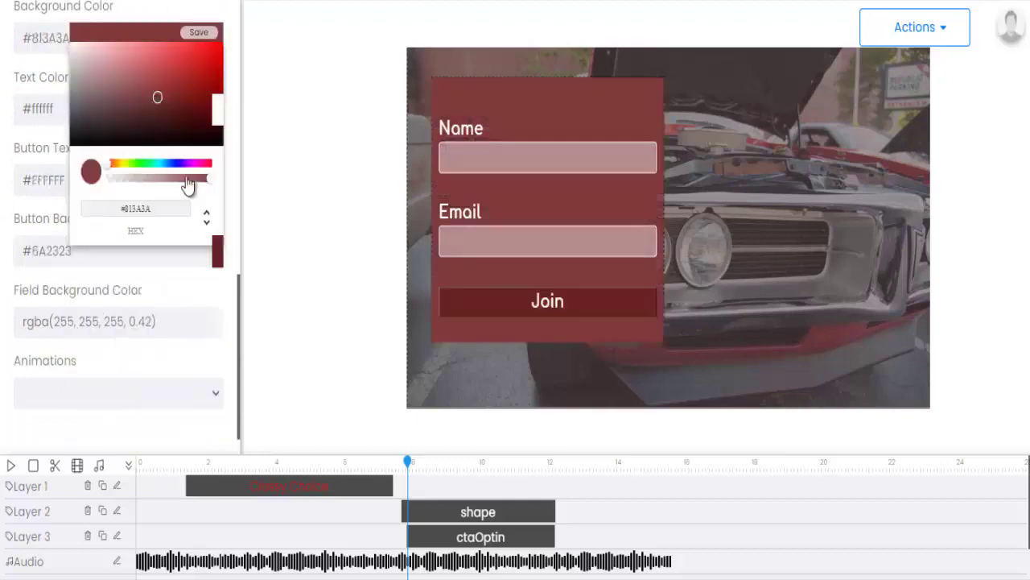
drag(188, 184, 197, 187)
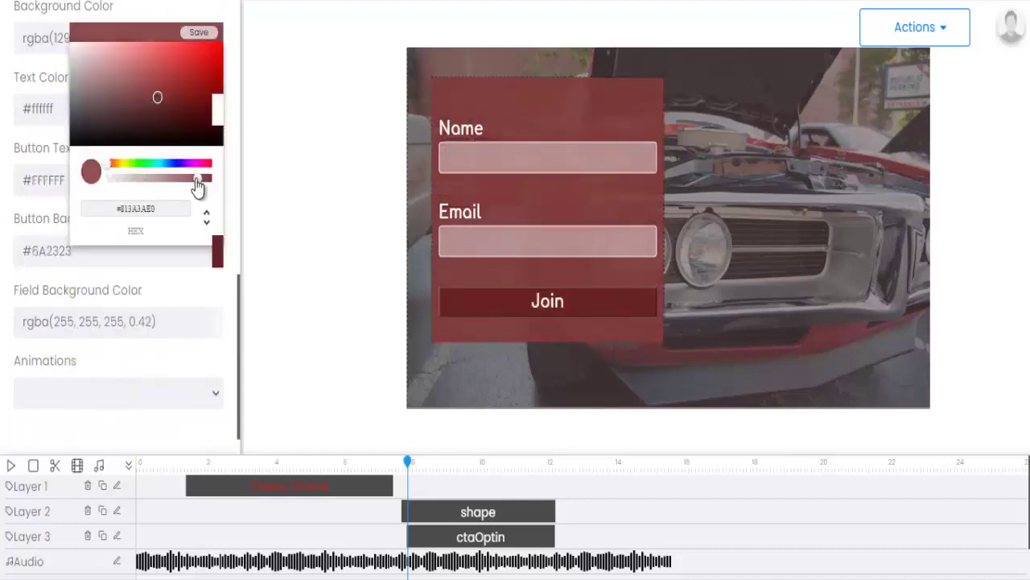
click(199, 32)
scroll(177, 253, up, 7)
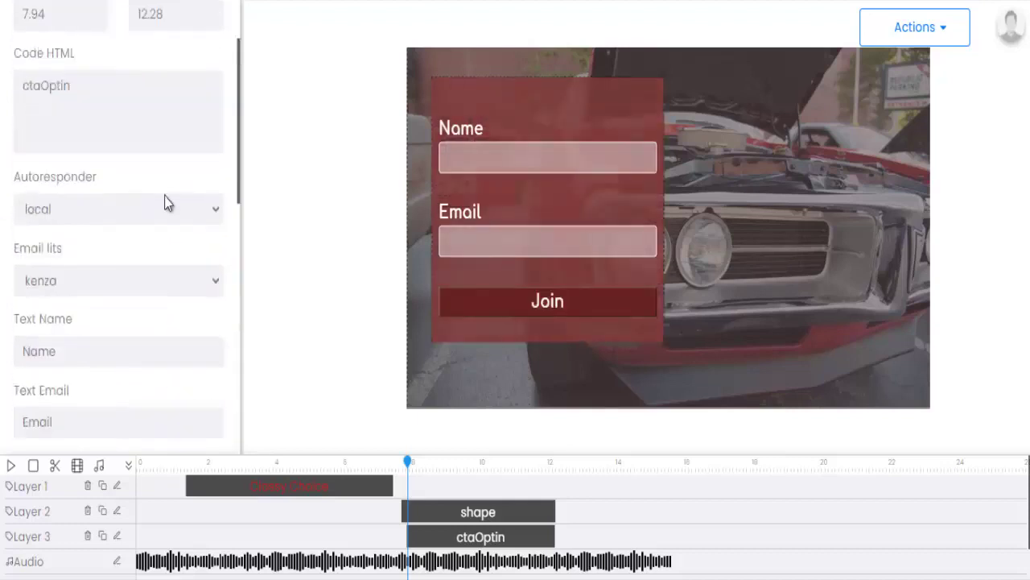
scroll(165, 202, up, 3)
click(226, 10)
Step: Add "Submit To" and "Join Our Showroom" as dark red Righteous text on white, stacked to the right of the form
click(16, 109)
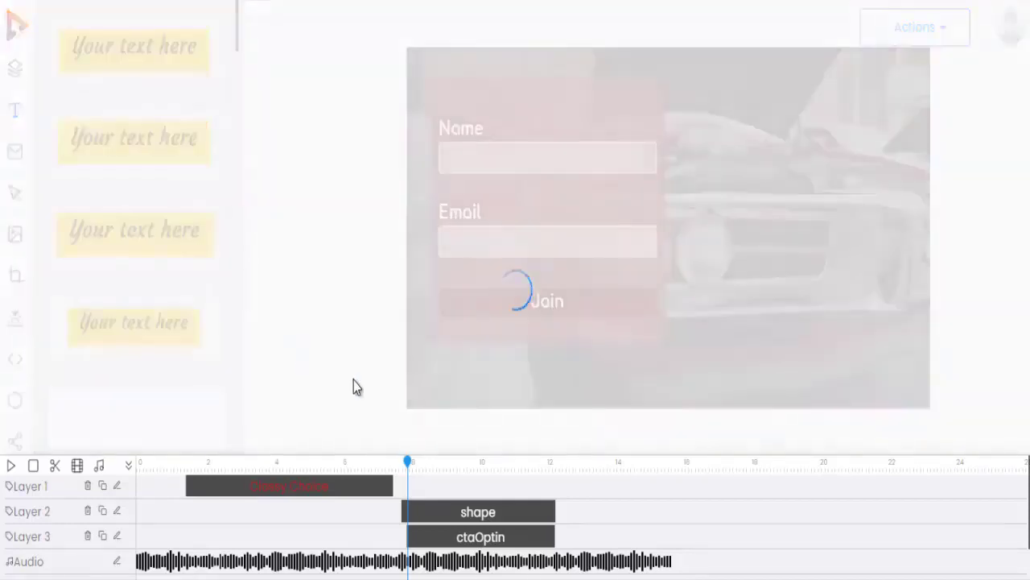
click(134, 46)
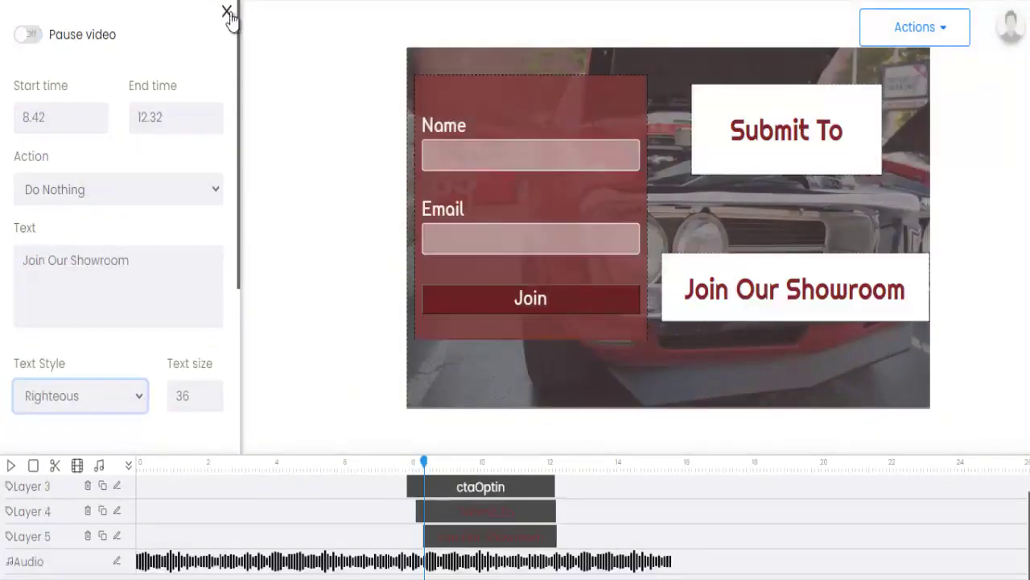
click(228, 10)
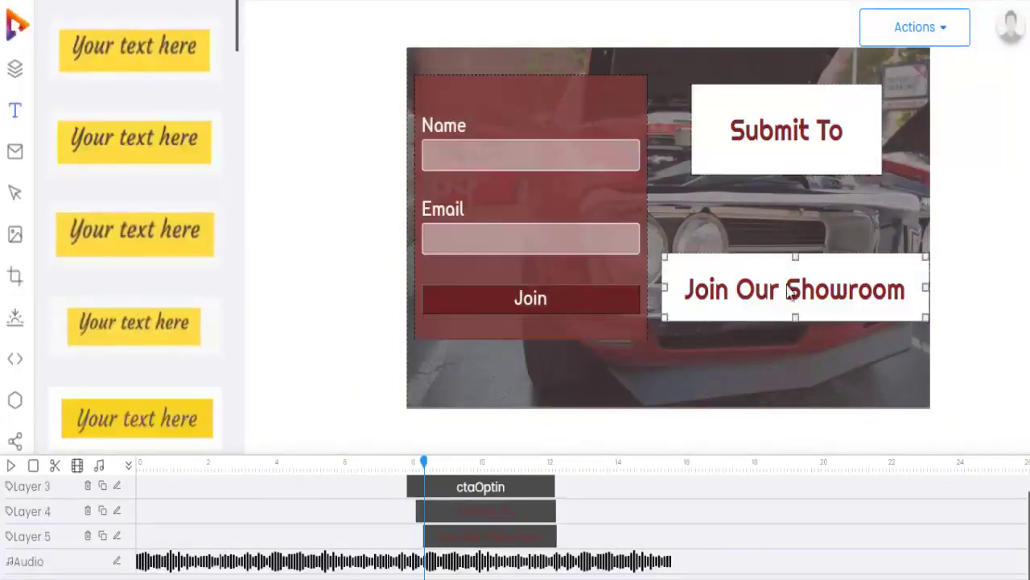
click(489, 91)
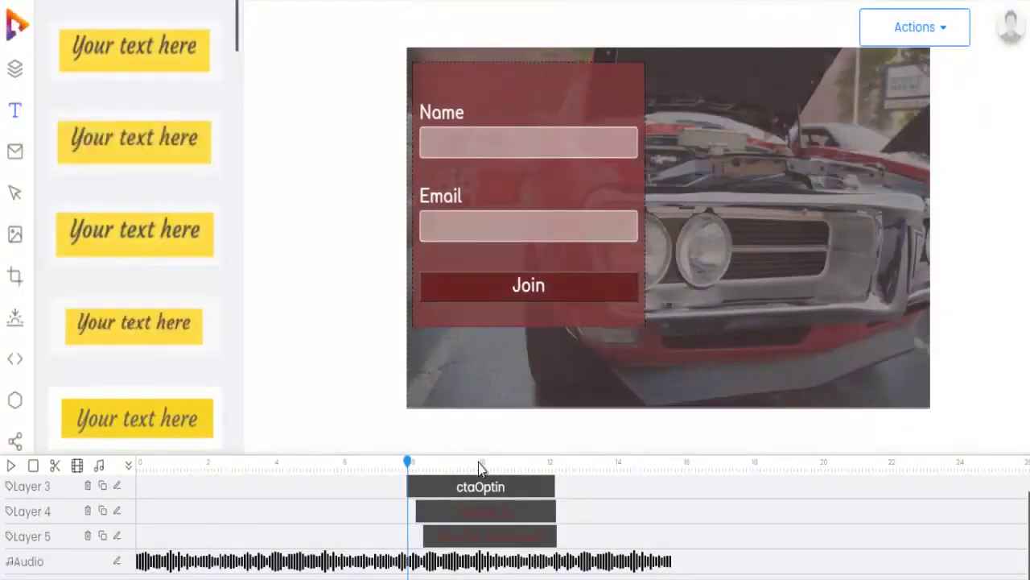
click(478, 463)
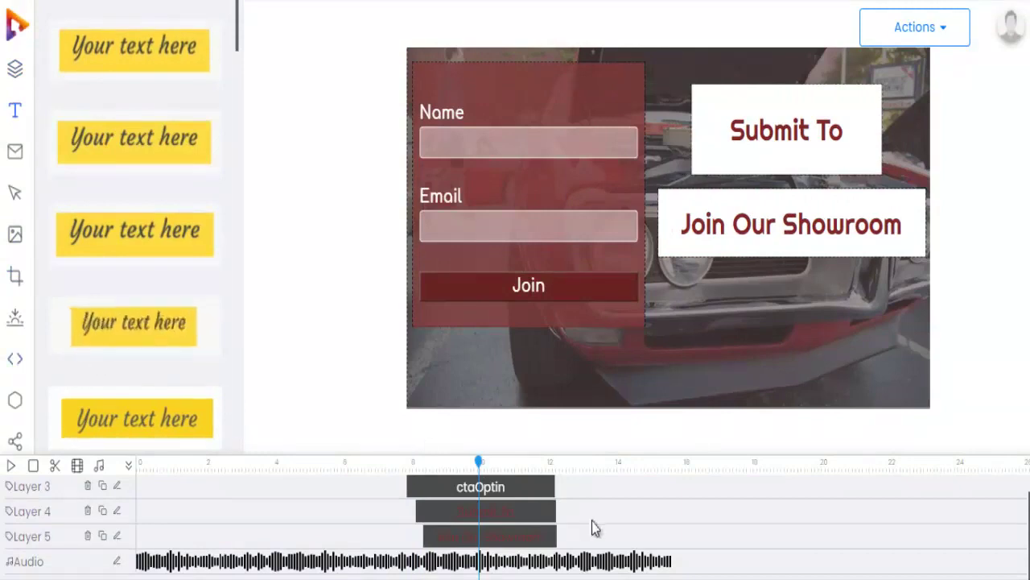
Step: Extend the full-frame overlay shape's layer past 12.28 s to the end of the video
click(564, 465)
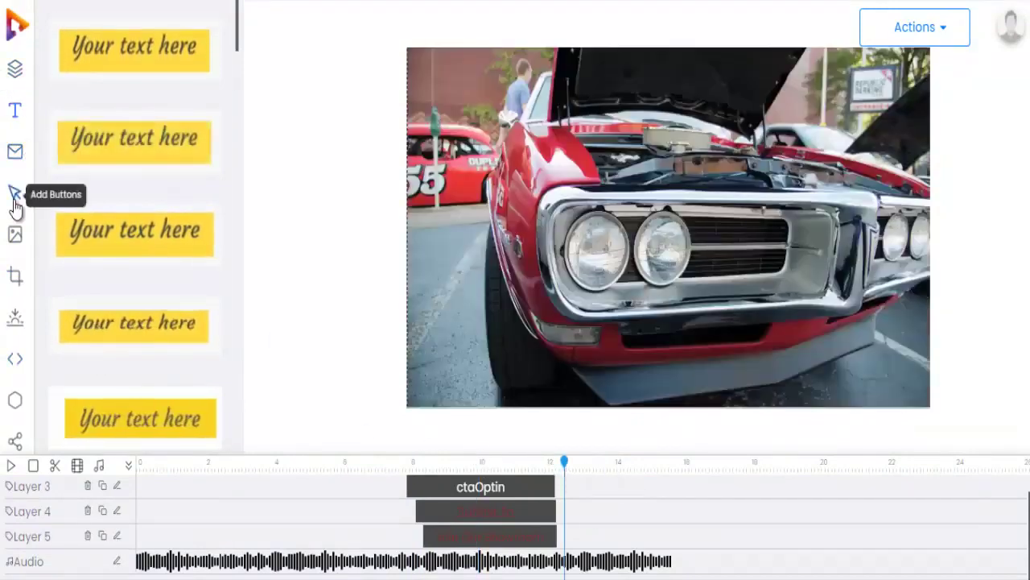
click(14, 233)
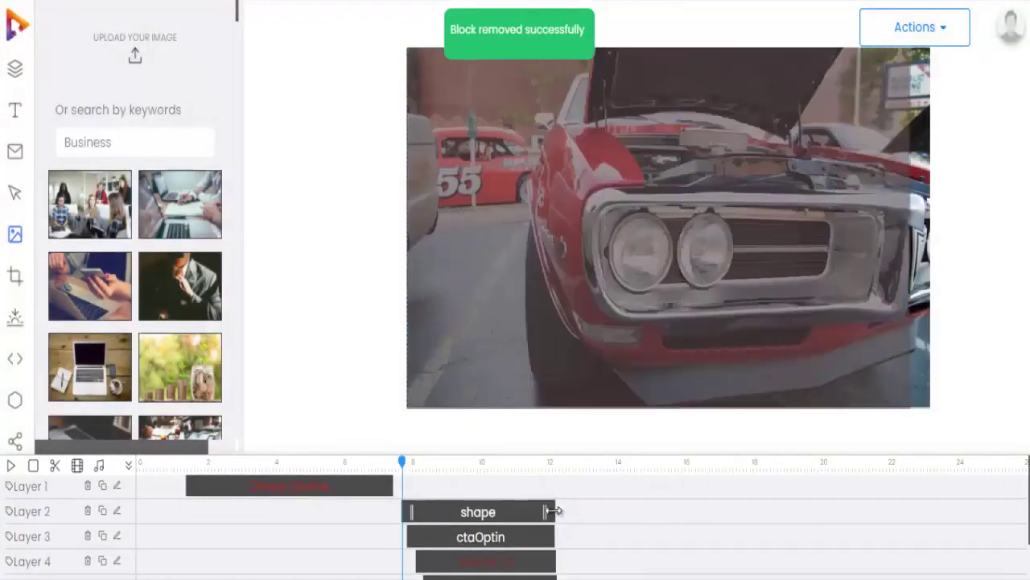
drag(548, 512, 685, 529)
Step: Place the Start Engine image from 12.66 to 15.702 s, slightly enlarged and near the frame's centre
scroll(680, 531, down, 2)
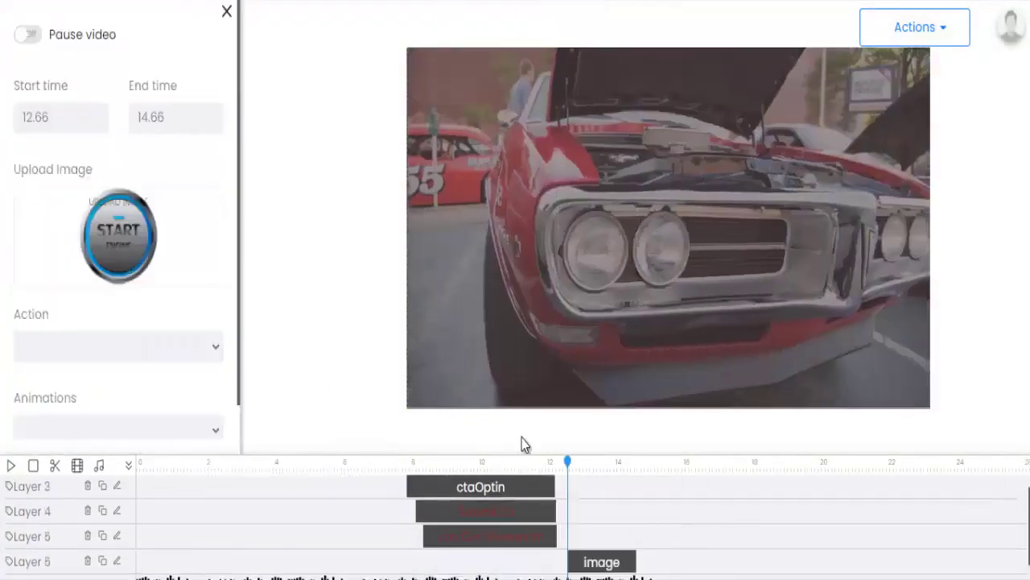
scroll(620, 528, down, 1)
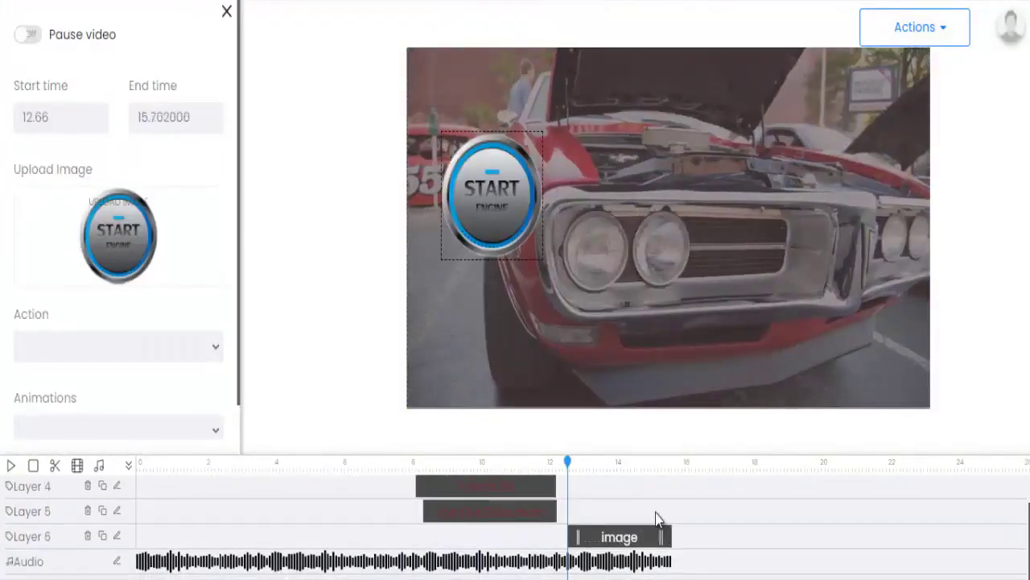
drag(501, 201, 688, 195)
drag(734, 249, 748, 274)
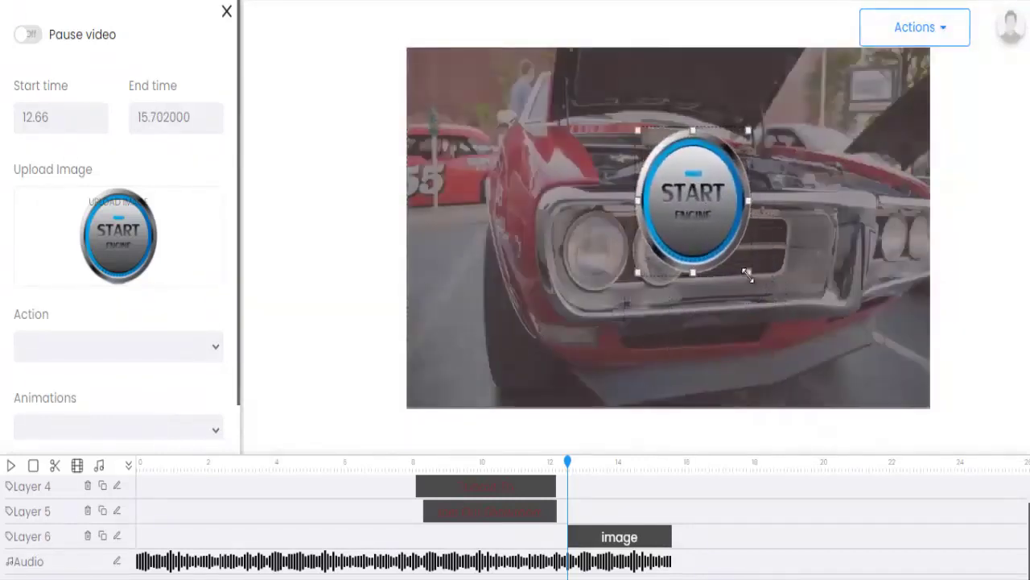
drag(680, 210, 655, 186)
Step: Set the Start Engine image's action to Play Node with Slide-4 as the target node
click(125, 348)
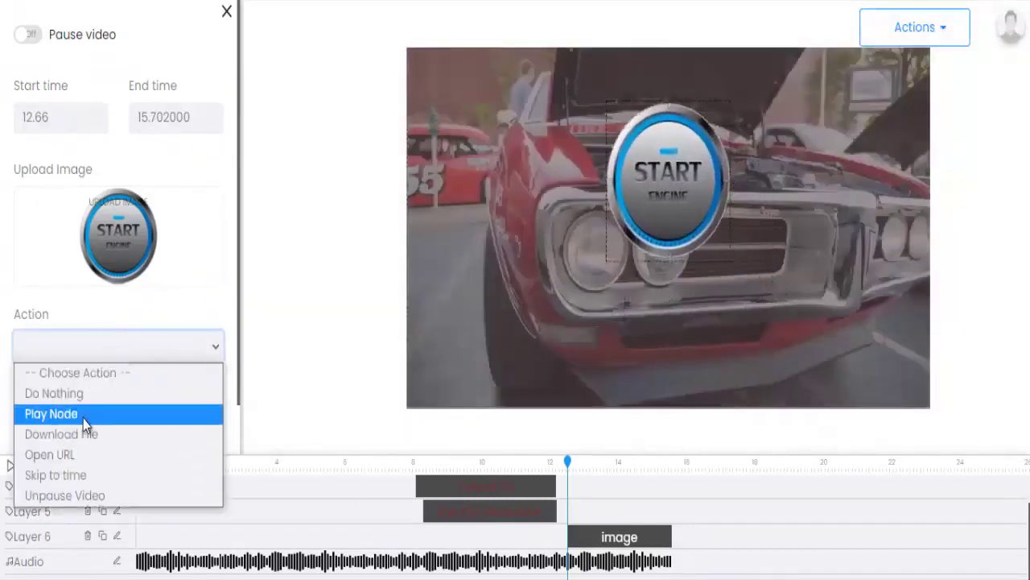
click(86, 394)
click(120, 347)
click(94, 413)
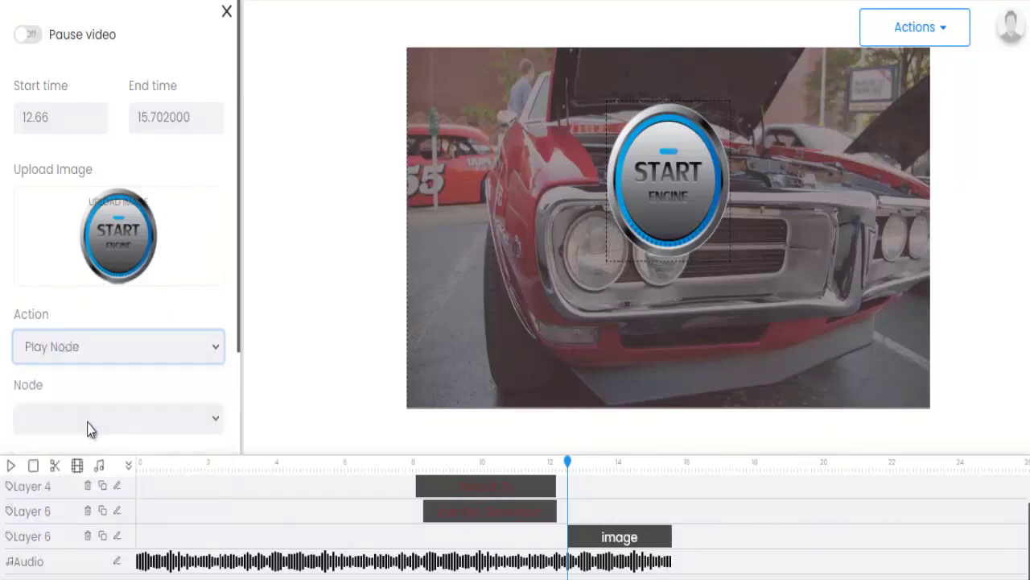
scroll(90, 386, down, 2)
click(90, 315)
click(70, 416)
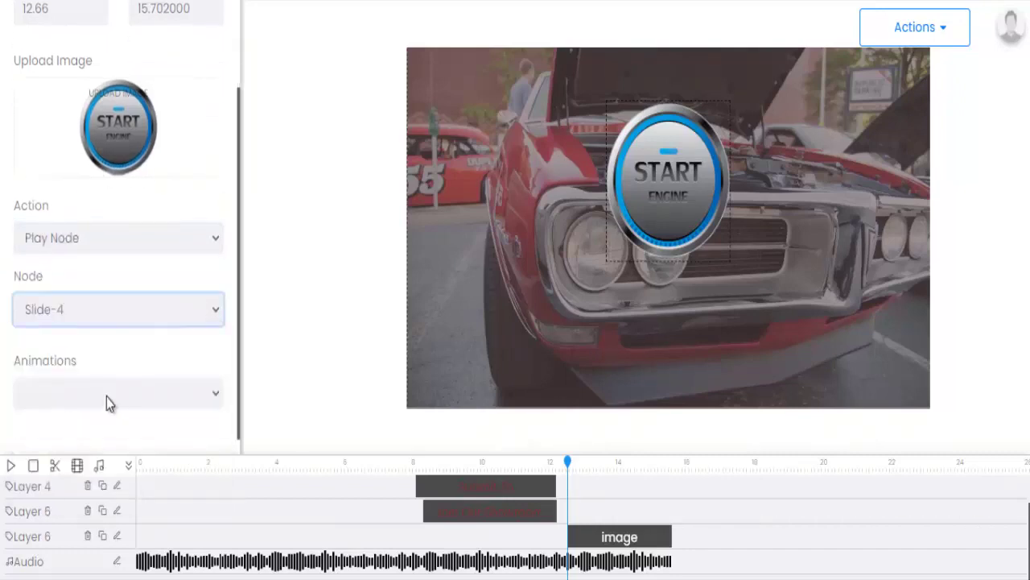
Step: Apply the rotateIn animation to the Start Engine image and close its settings
click(106, 397)
scroll(97, 310, down, 3)
scroll(94, 334, down, 3)
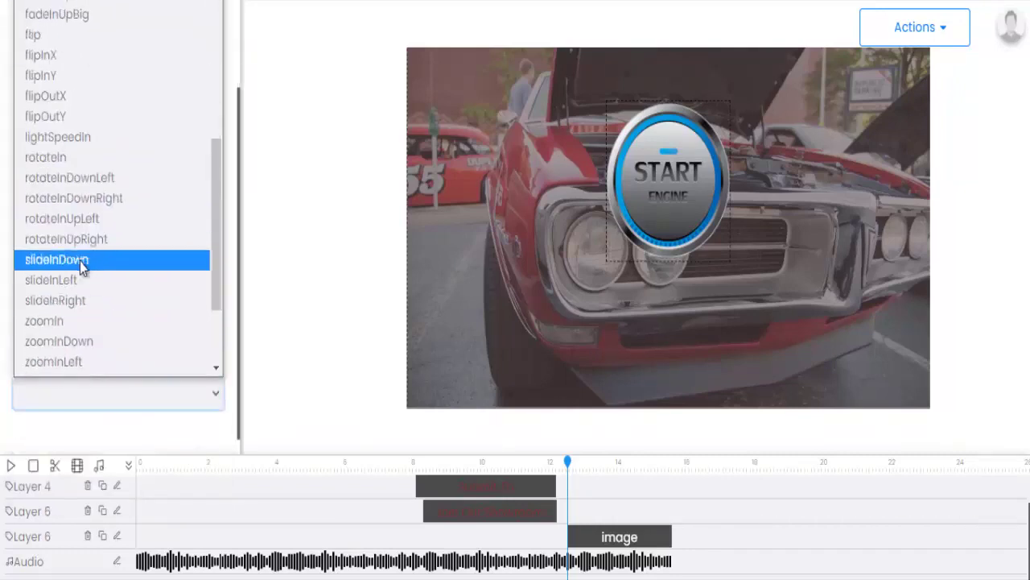
click(113, 179)
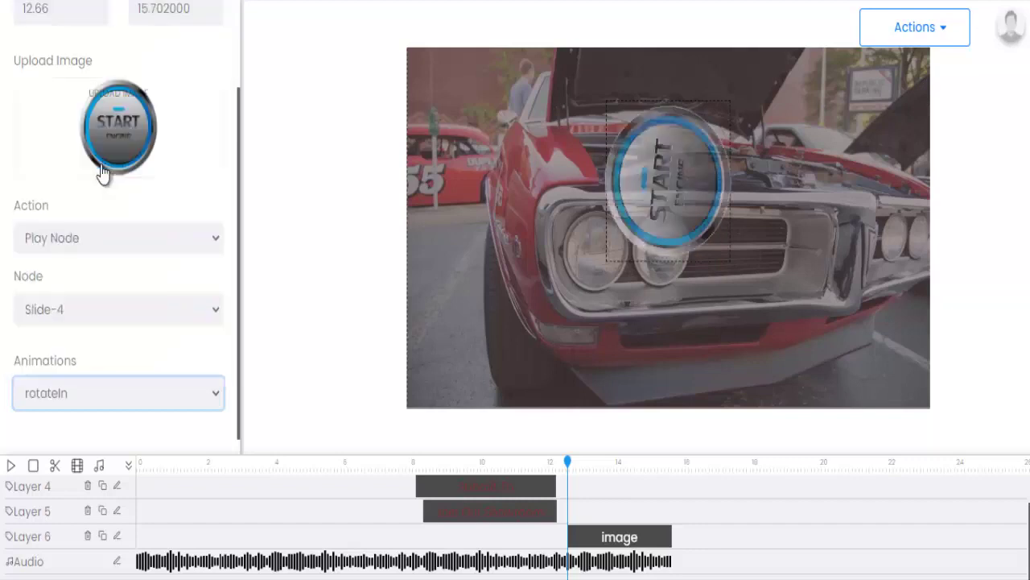
scroll(116, 319, up, 3)
click(227, 12)
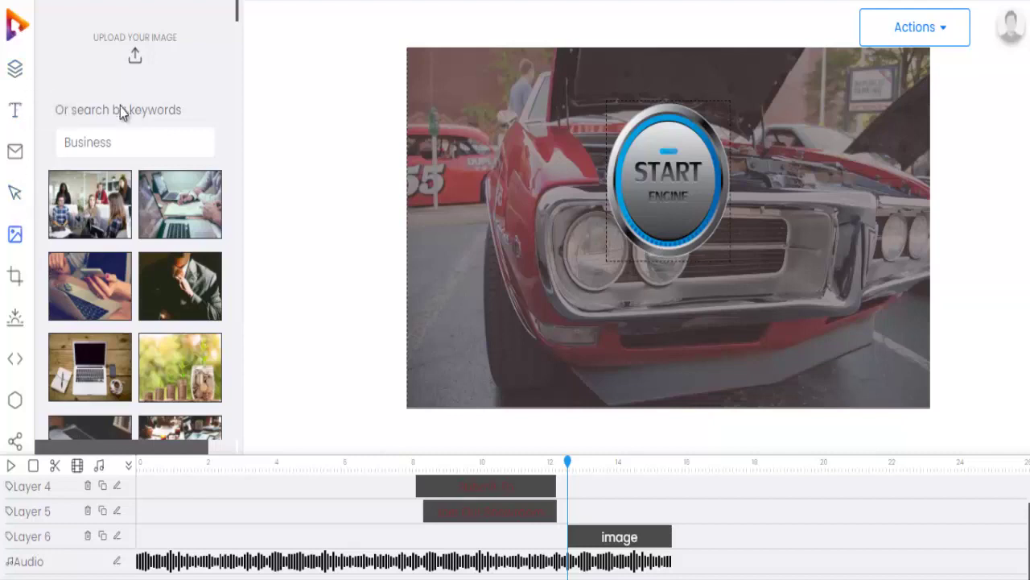
Step: Turn on Pause video for the Start Engine image layer and close its settings
click(117, 536)
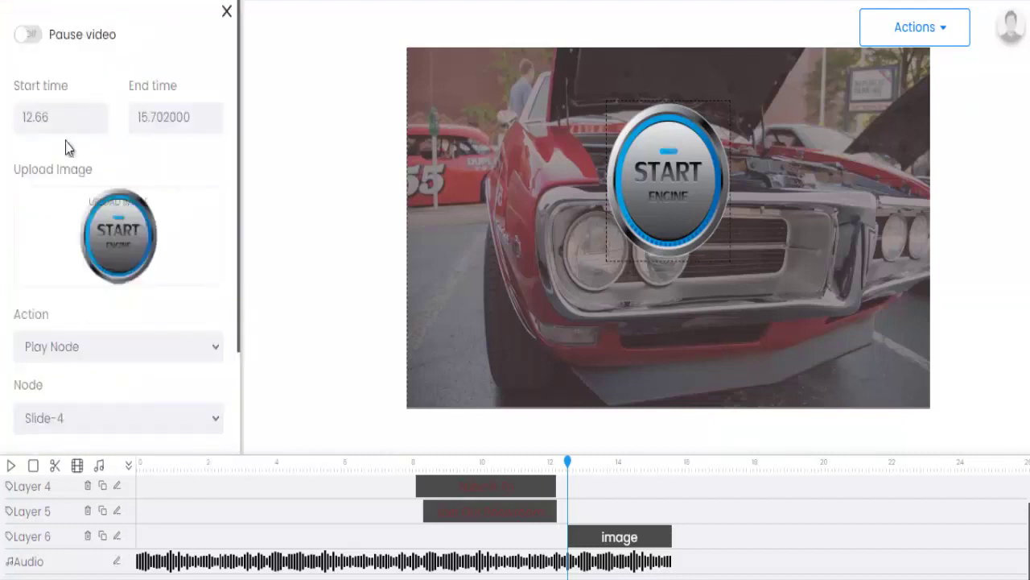
scroll(370, 503, up, 3)
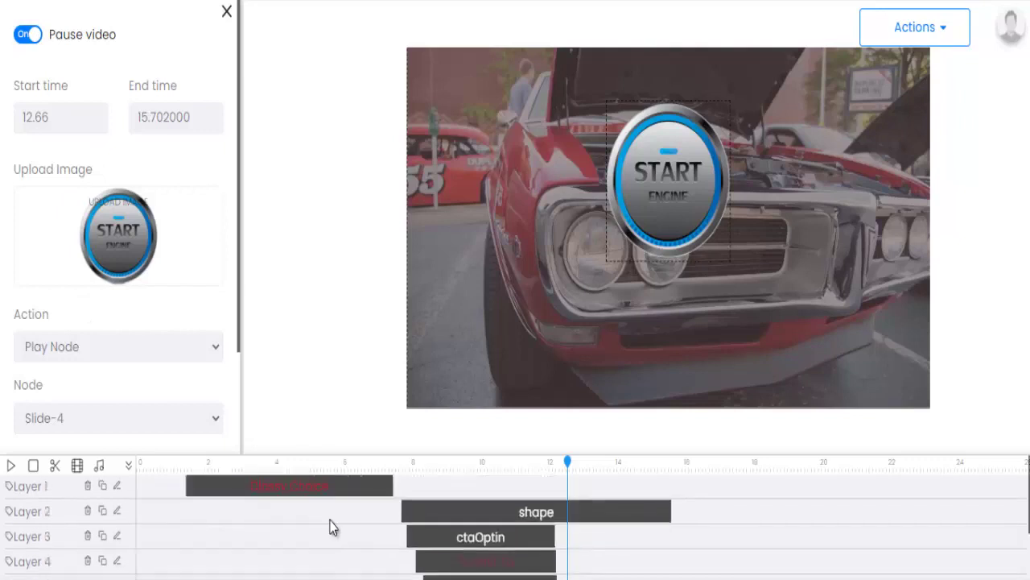
scroll(329, 524, down, 3)
click(227, 12)
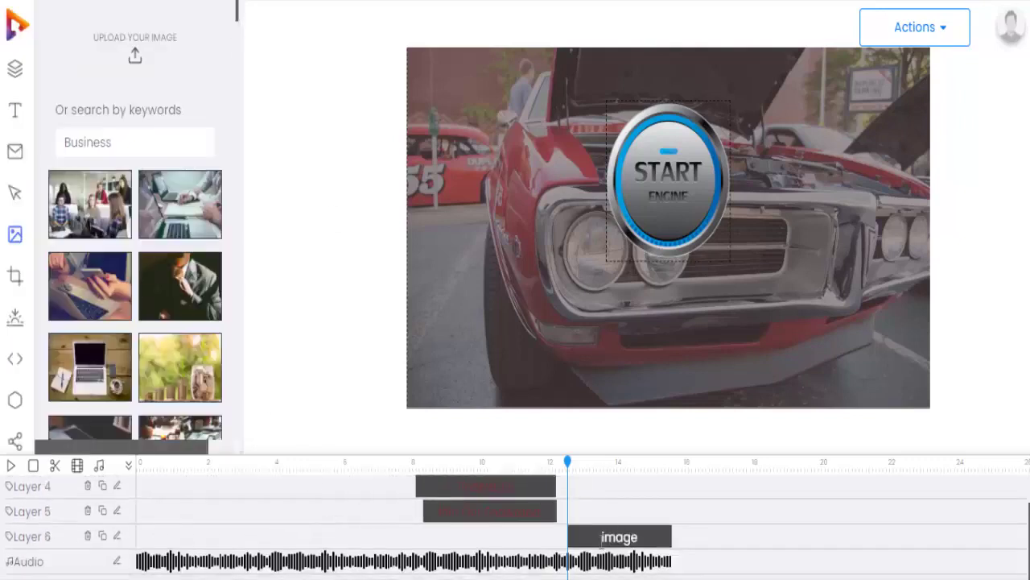
Step: On slide 3, add "I Bet You Are A Speed Lover" in Righteous 36, #3C459A on #FFFFFF, across the car's lower front
click(14, 70)
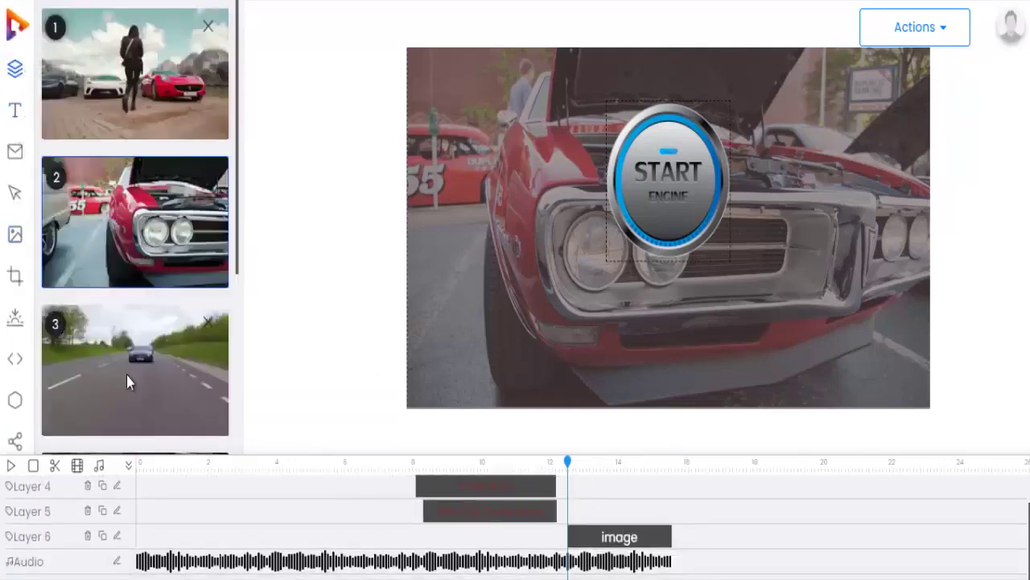
scroll(207, 487, up, 3)
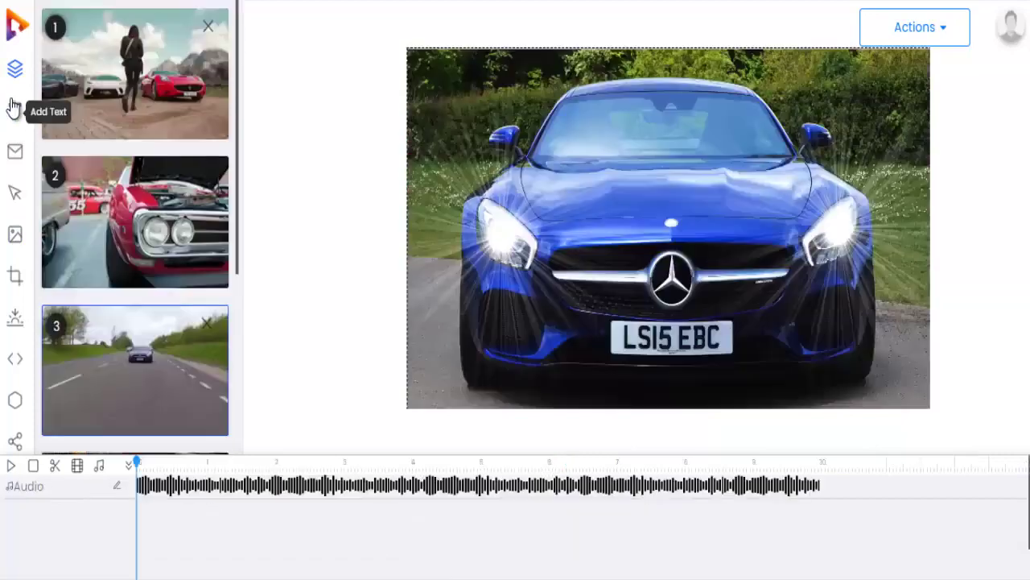
click(14, 108)
click(187, 52)
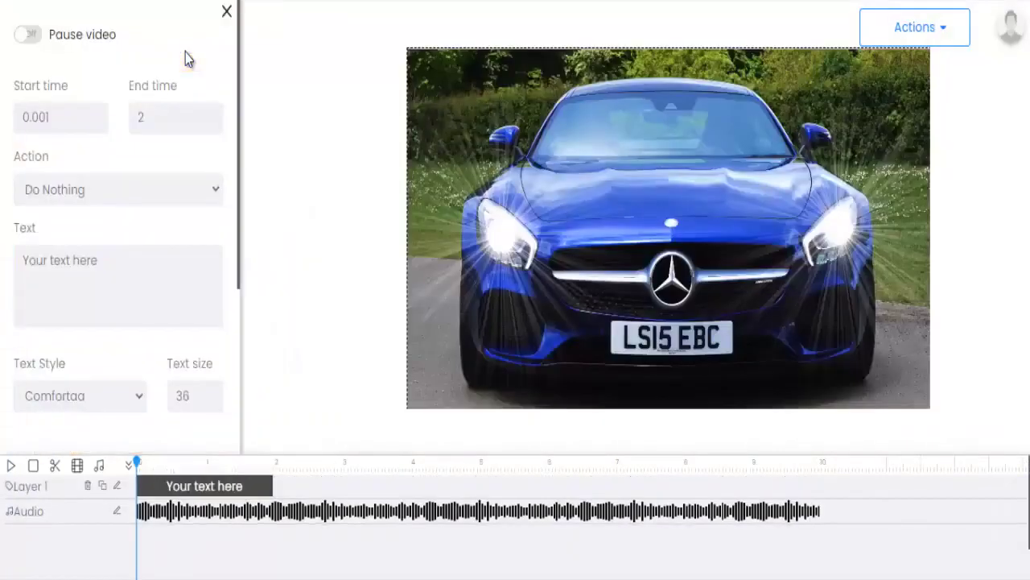
triple_click(101, 265)
text(I Bet You Are A Speed Lover)
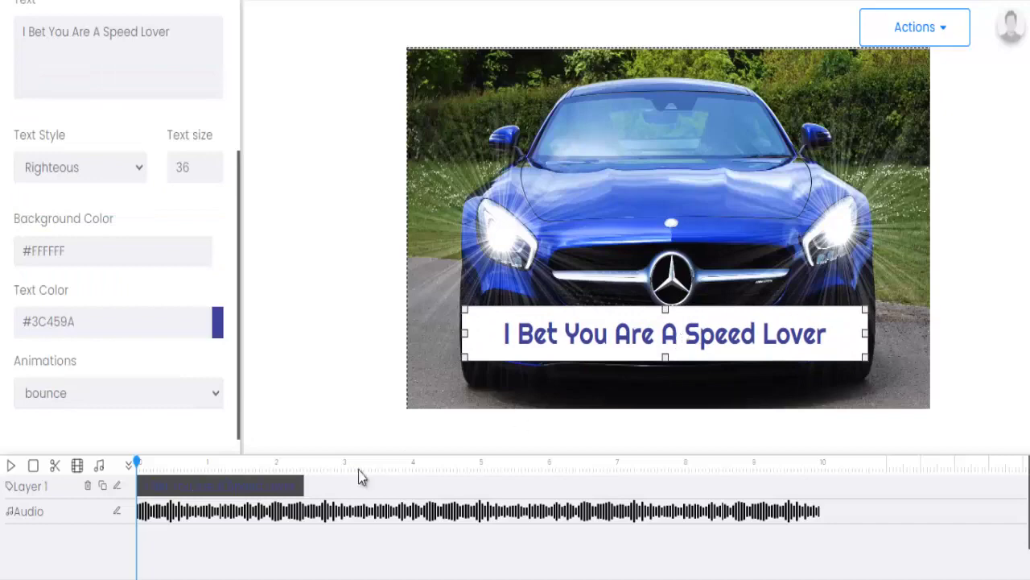
Step: Time the "I Bet You Are A Speed Lover" text from about 0.2 to 3.5 s and animate it with slideInLeft
drag(245, 488, 372, 481)
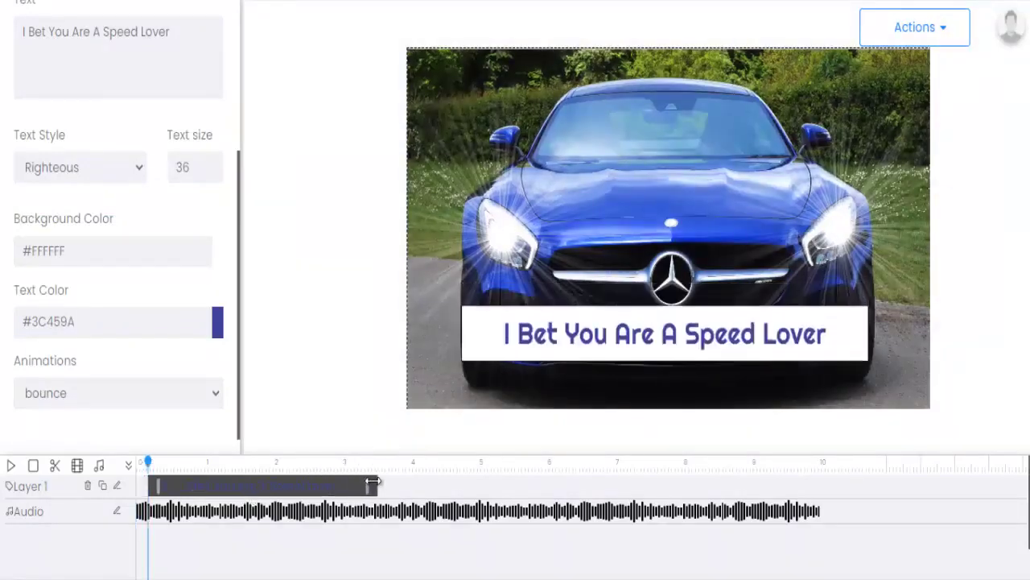
click(96, 391)
scroll(103, 163, down, 10)
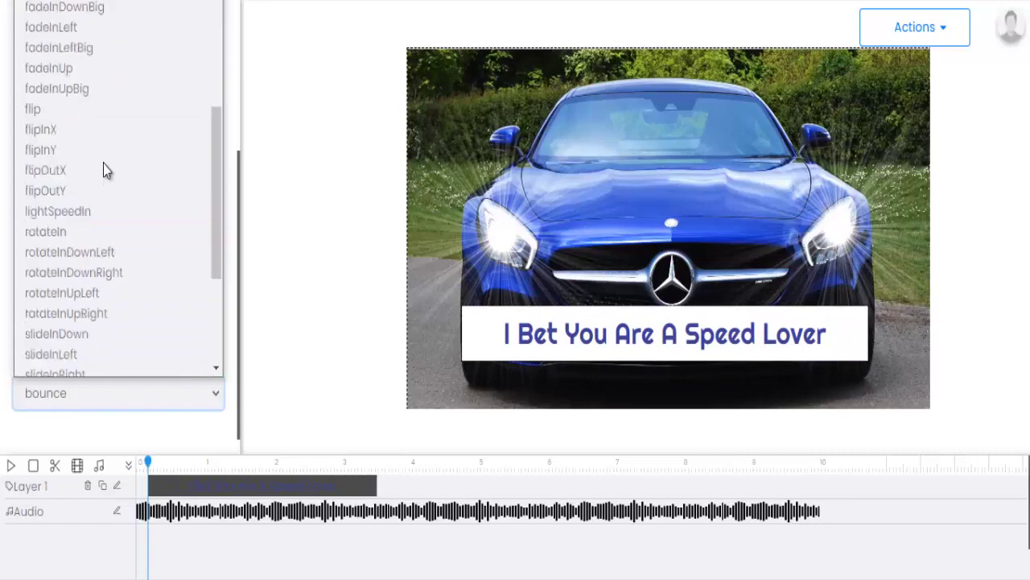
click(91, 238)
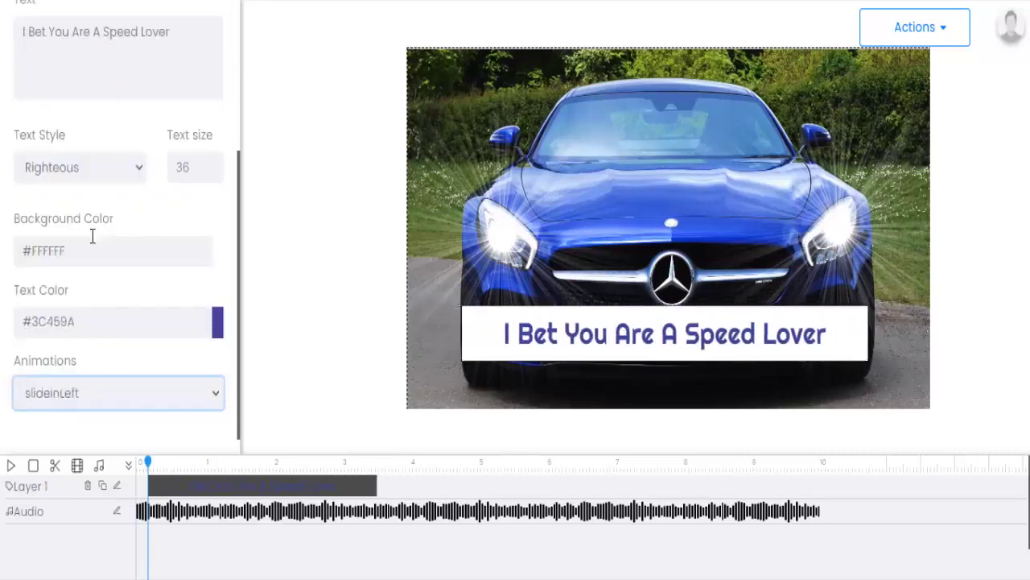
scroll(161, 120, up, 3)
scroll(161, 120, up, 2)
click(226, 11)
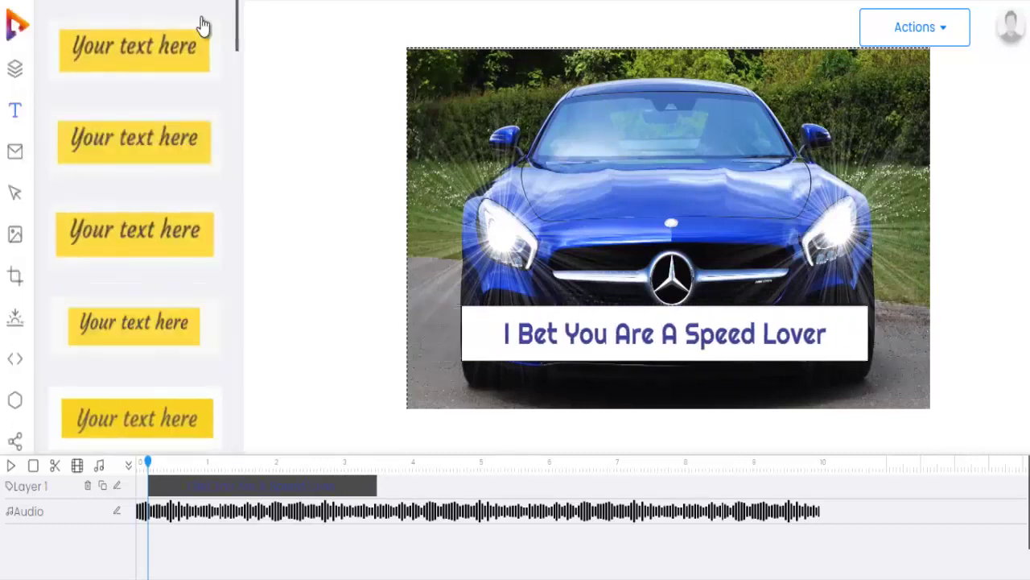
Step: Add side-by-side half-frame shapes from about 3.7 s and 3.88 s to 6.77 s, in rgba(255, 255, 255, 0.45) and rgba(78, 85, 194, 0.5)
click(391, 464)
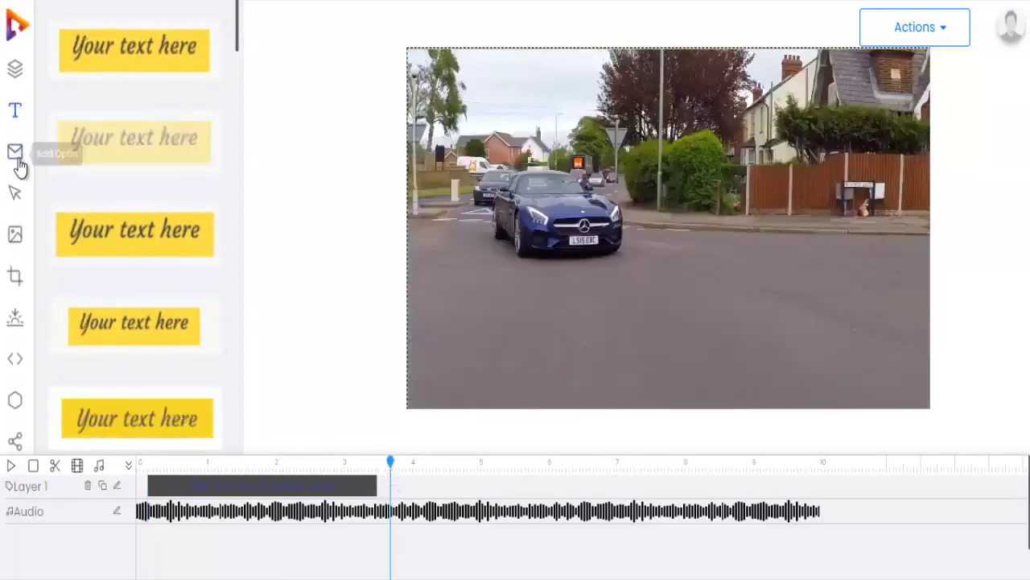
click(14, 400)
click(83, 126)
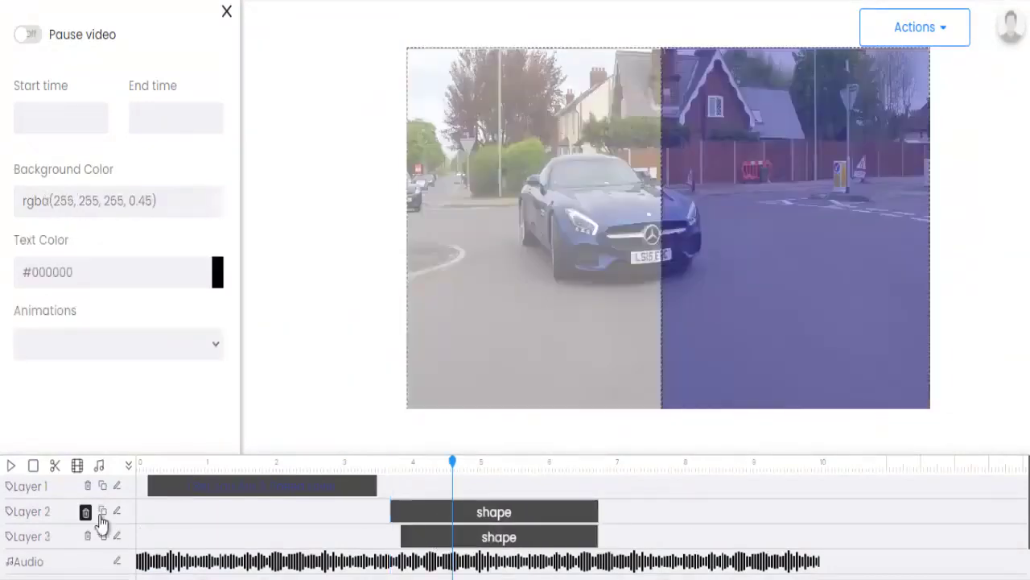
Step: Apply the fadeInDown animation to both the white and the blue half-frame shapes
click(113, 352)
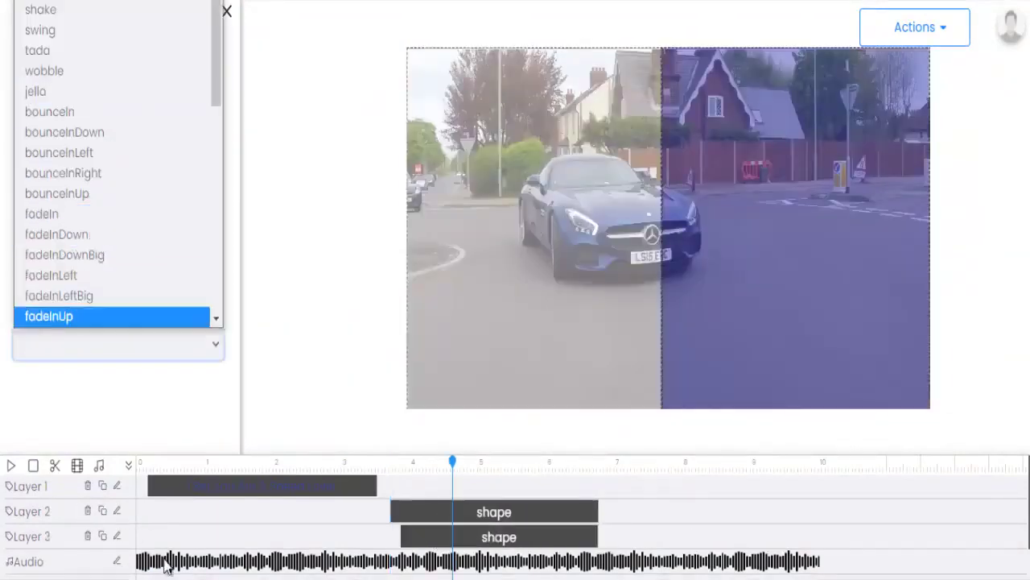
click(117, 539)
click(114, 345)
click(58, 242)
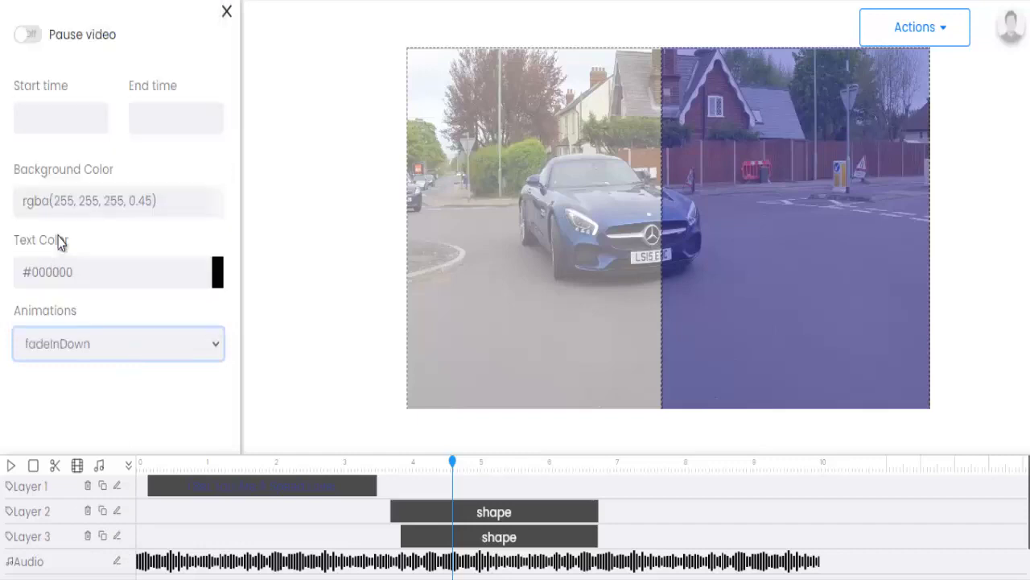
click(475, 538)
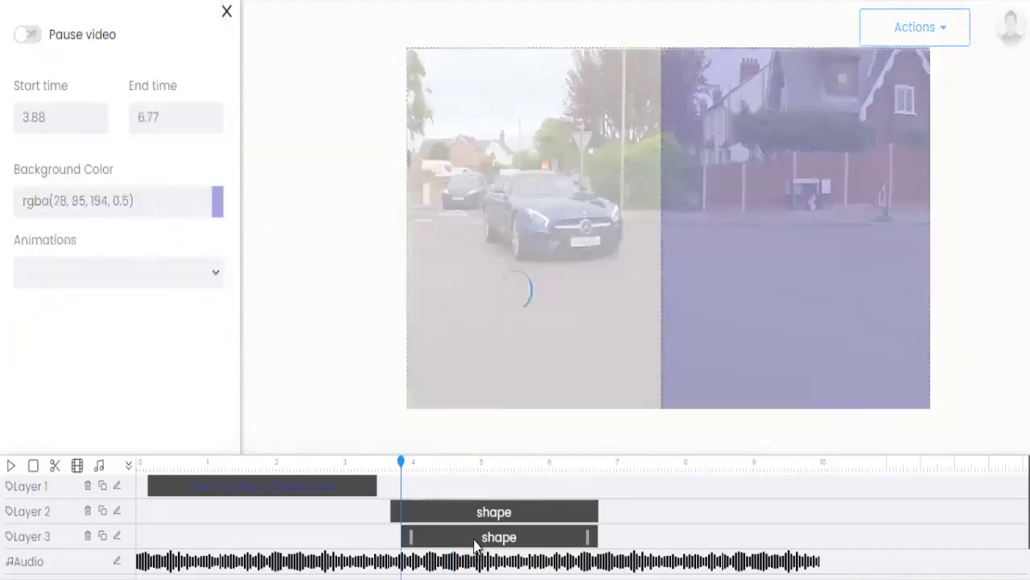
click(108, 271)
click(97, 205)
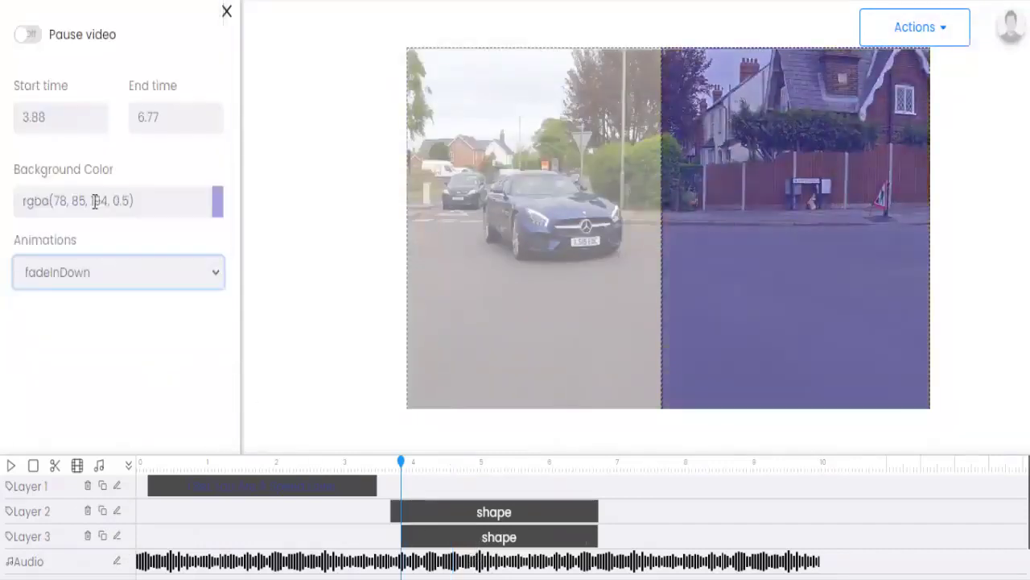
click(226, 16)
Step: Add the opt-in form with Name and Email fields and fit it inside the white half of the frame
click(15, 151)
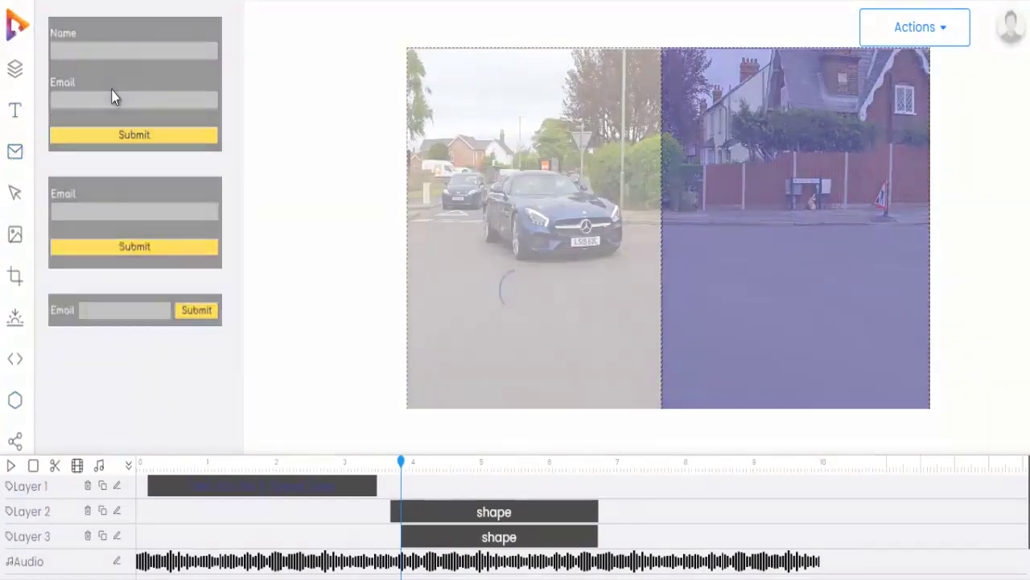
click(110, 94)
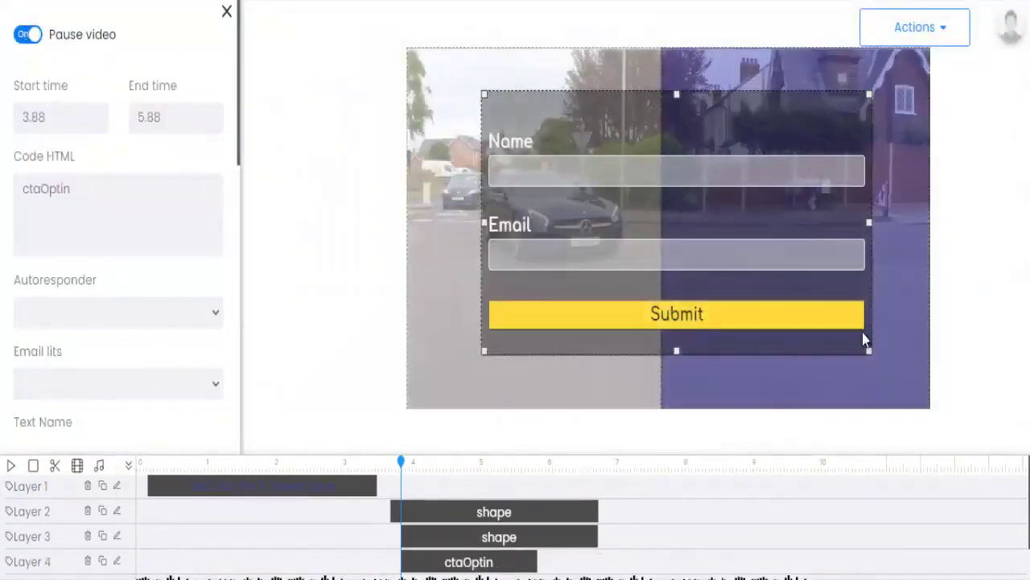
drag(869, 349, 655, 346)
drag(476, 99, 447, 97)
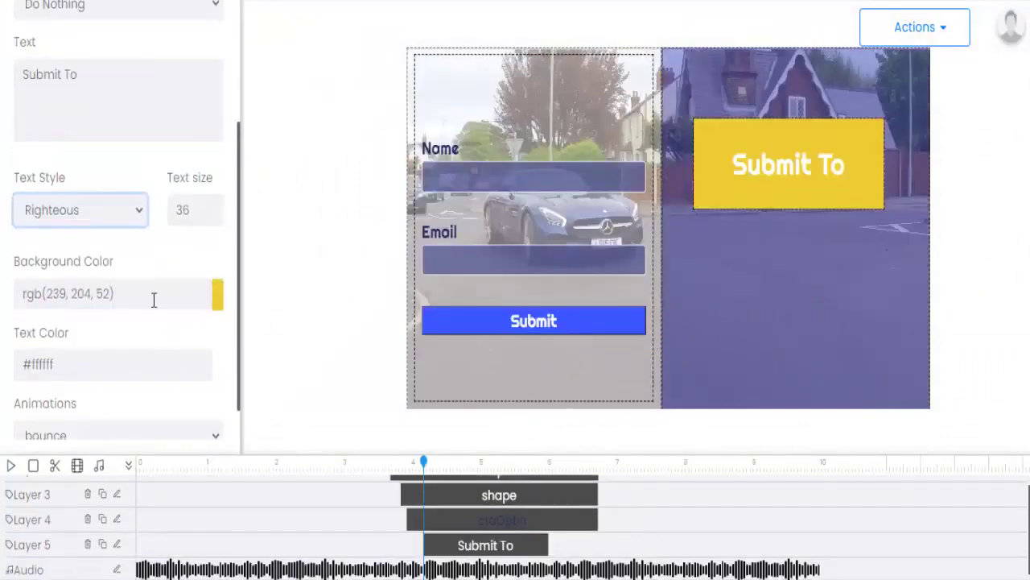
Step: Set the "Submit To" text background to the fully transparent rgba(0, 0, 0, 0) and move the text higher on the blue half
click(154, 294)
drag(212, 433, 91, 427)
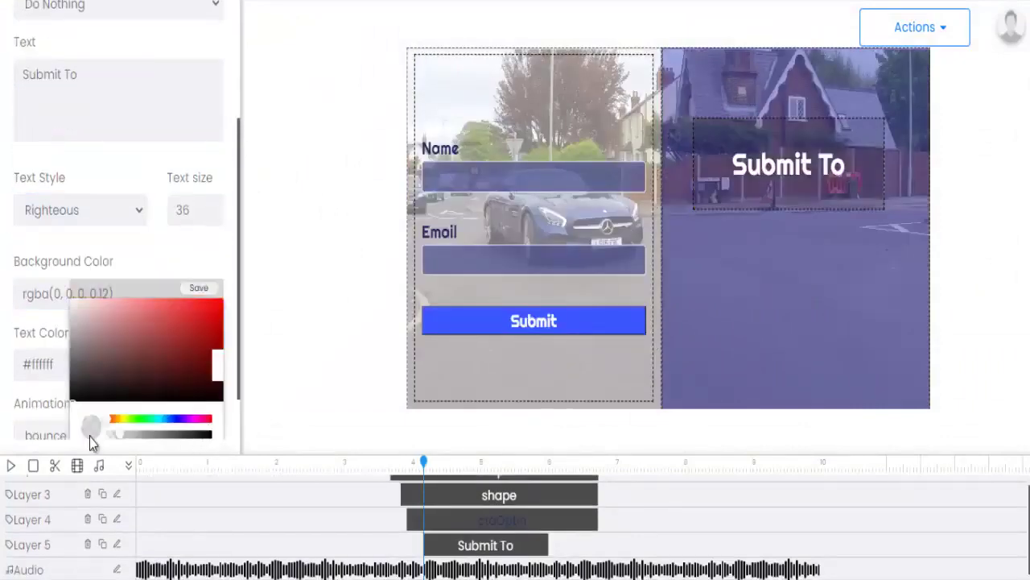
click(201, 286)
drag(776, 177, 798, 161)
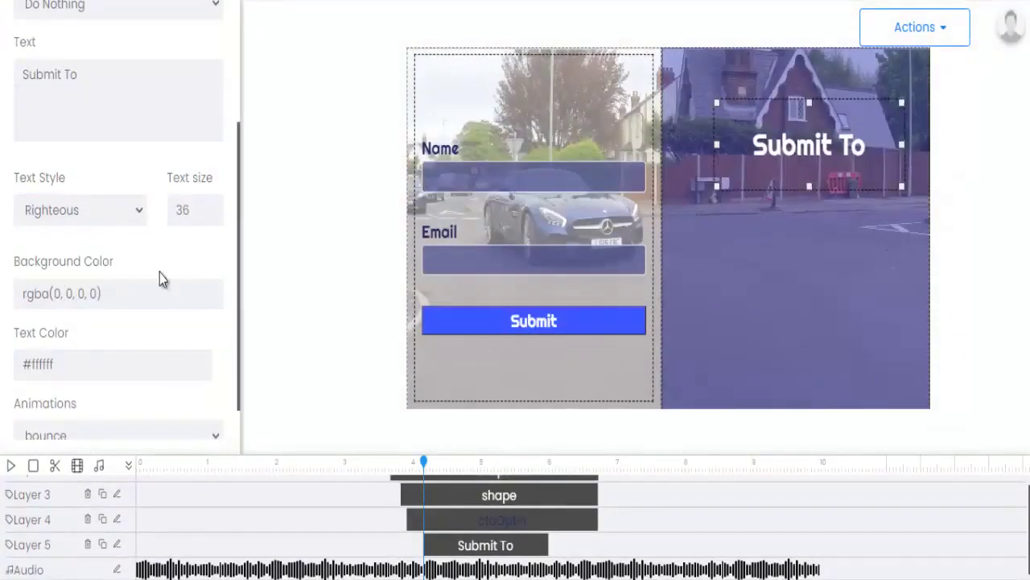
Step: Duplicate "Submit To" as "Join Our Showroom" below it, starting at about 4.3 s, and lower "Submit To" slightly
click(105, 545)
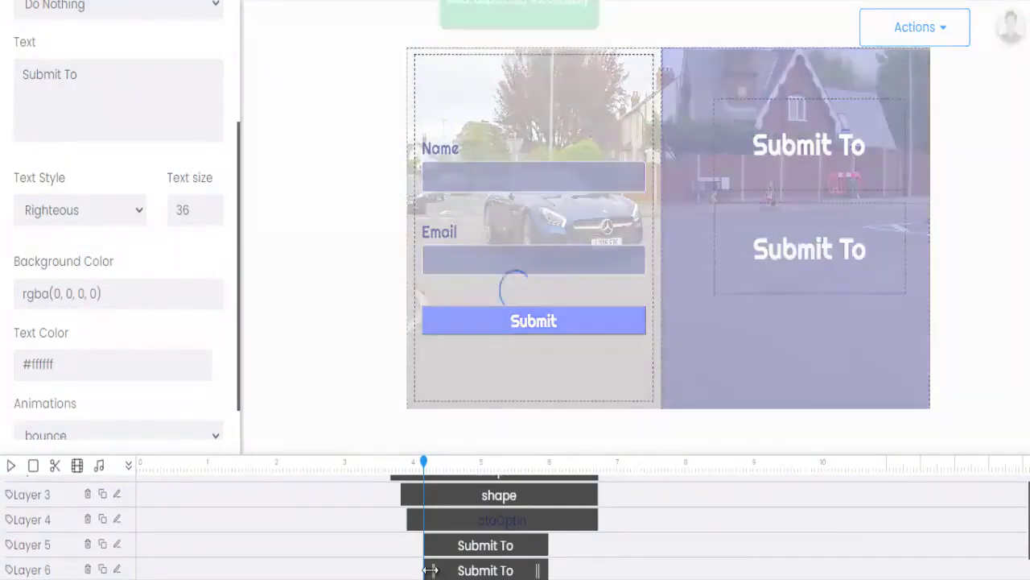
drag(431, 570, 439, 570)
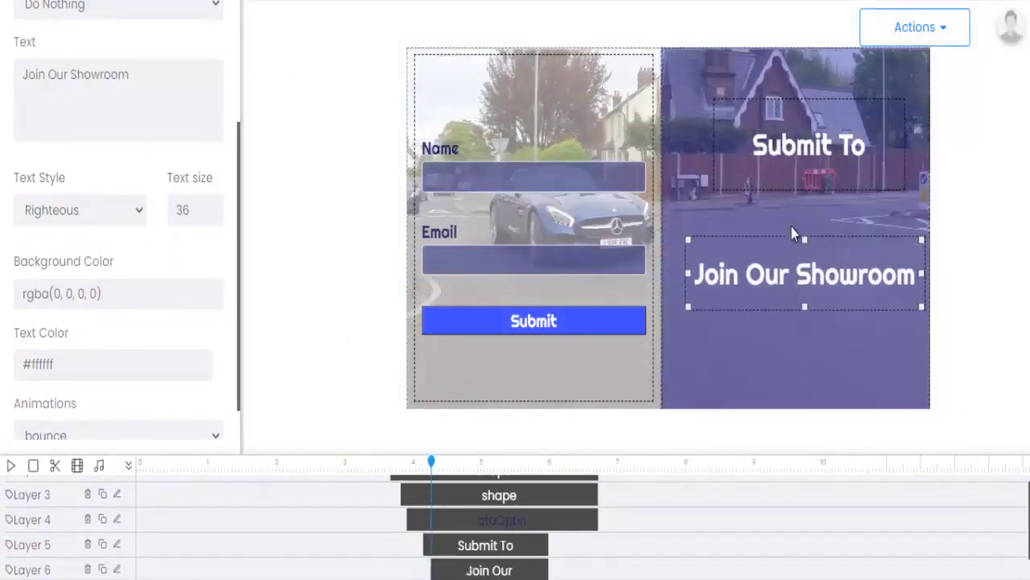
click(788, 183)
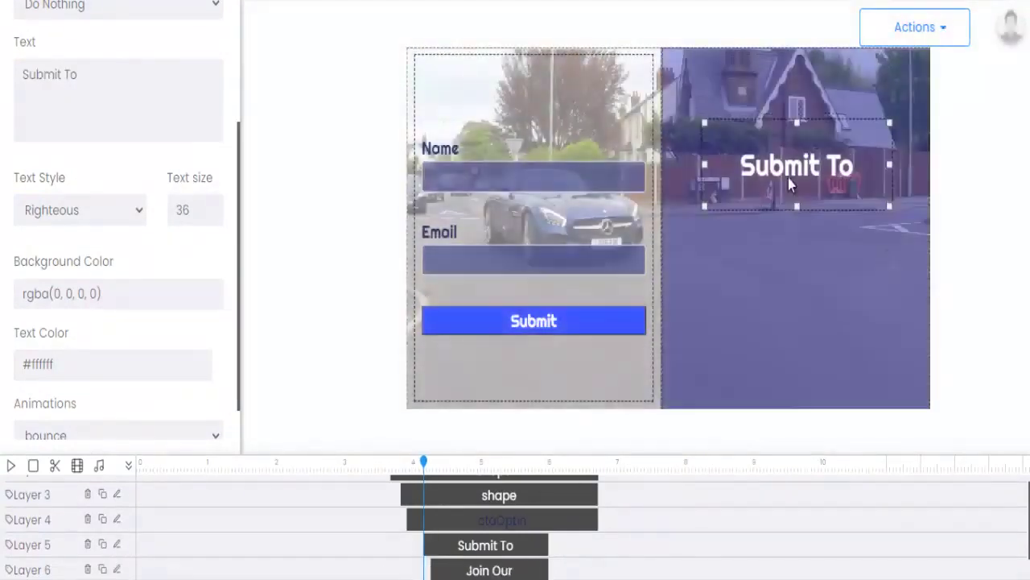
click(459, 571)
Step: Change the "Submit To" text's animation to zoomIn
click(114, 549)
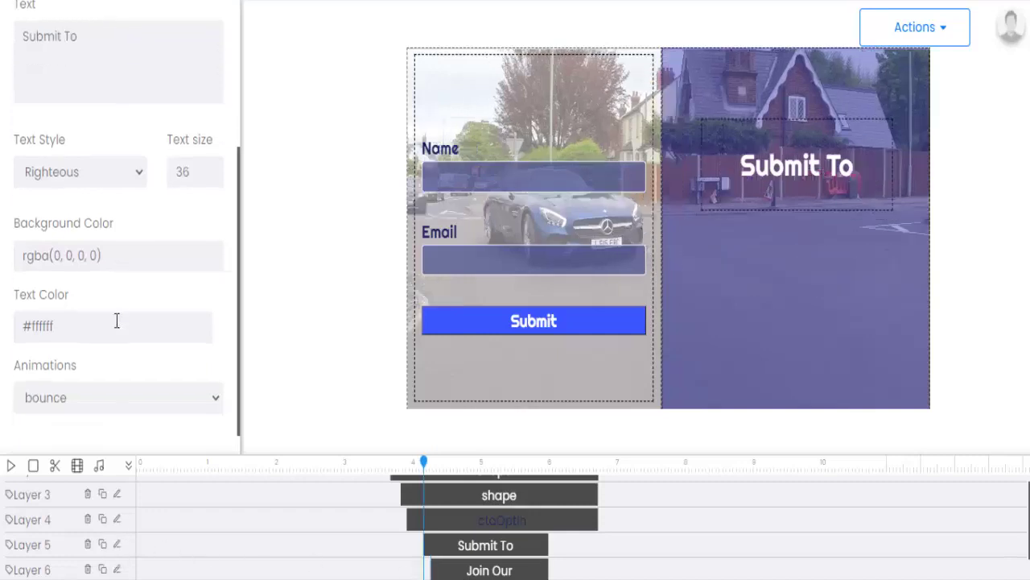
click(118, 395)
scroll(85, 223, down, 5)
click(85, 223)
scroll(475, 499, down, 1)
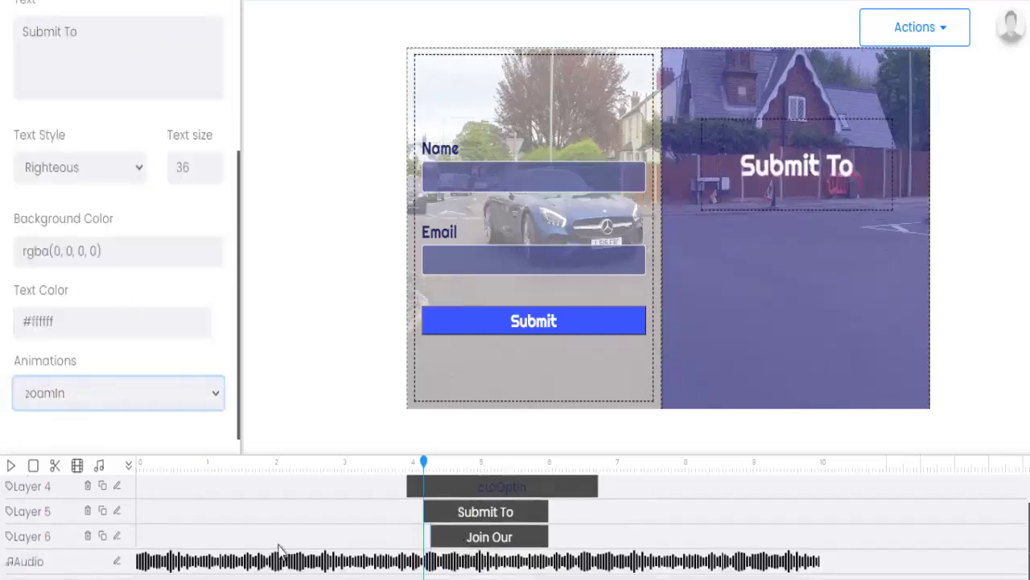
Step: Change the "Join Our Showroom" text's animation to zoomIn
click(115, 536)
click(101, 395)
scroll(93, 216, down, 3)
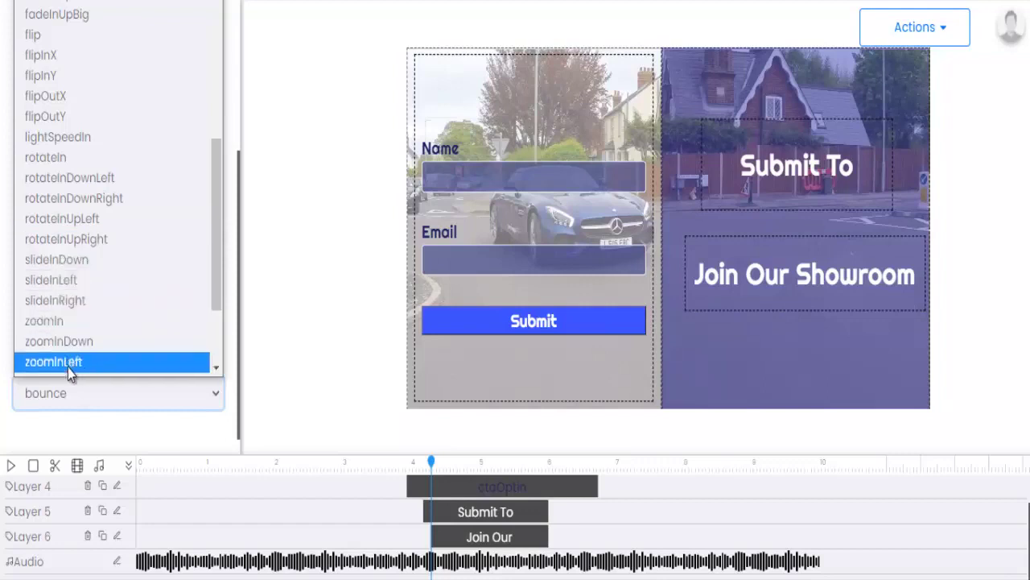
scroll(76, 221, down, 2)
click(64, 200)
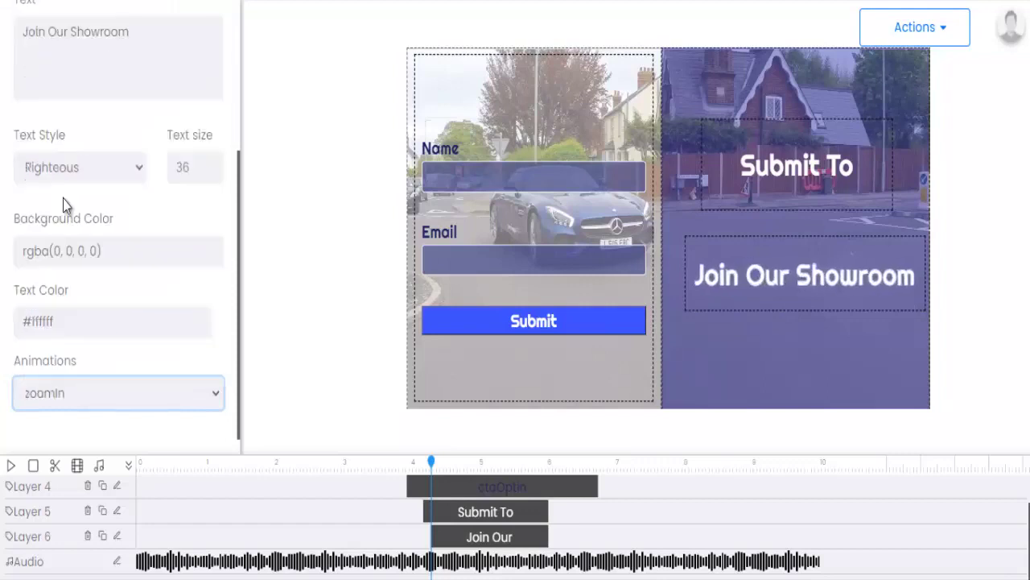
Step: Add the START ENGINE image over the middle of the car, running from 7.1 s to about 9.94 s
scroll(232, 224, up, 5)
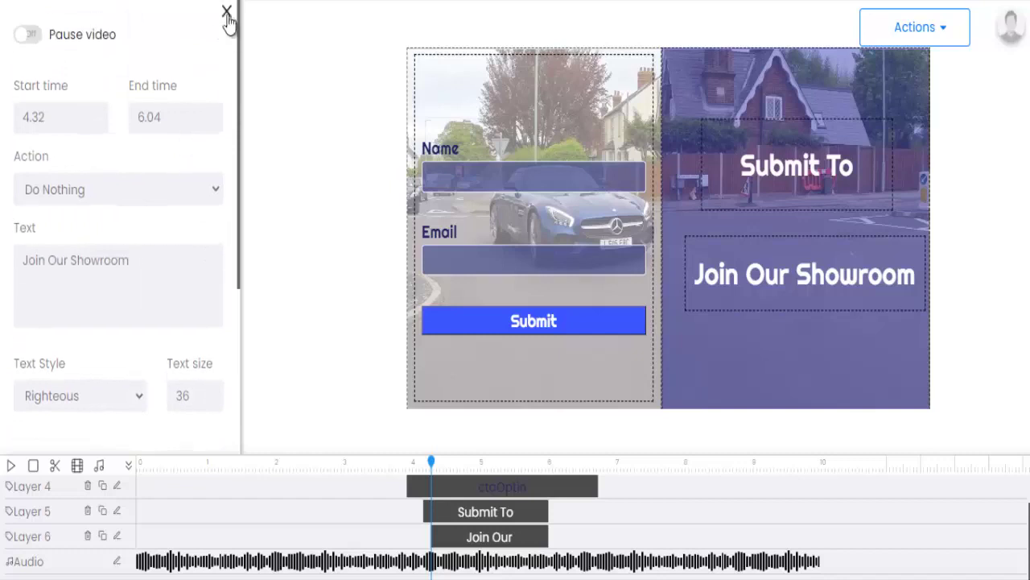
click(227, 15)
scroll(534, 532, up, 2)
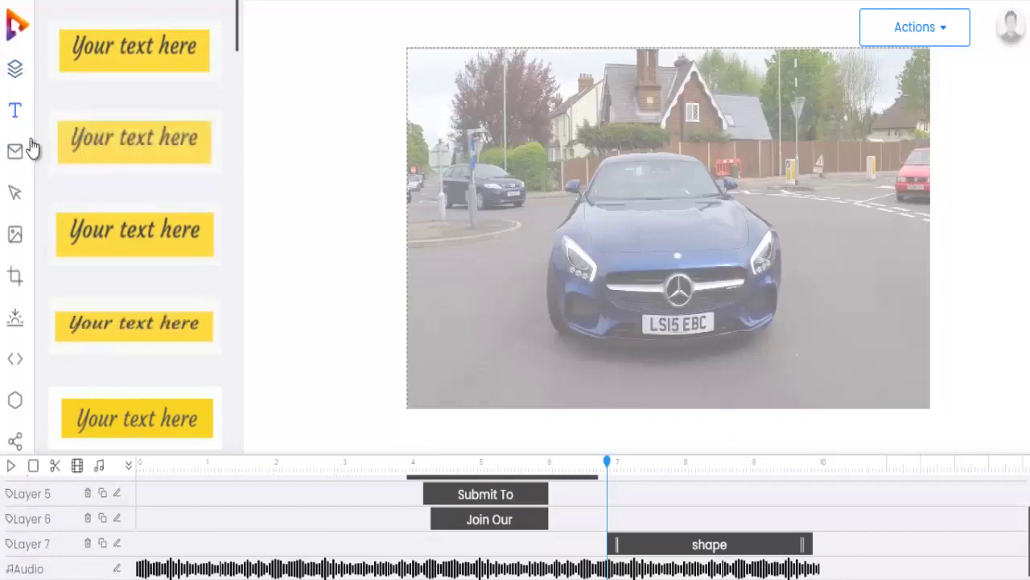
click(16, 237)
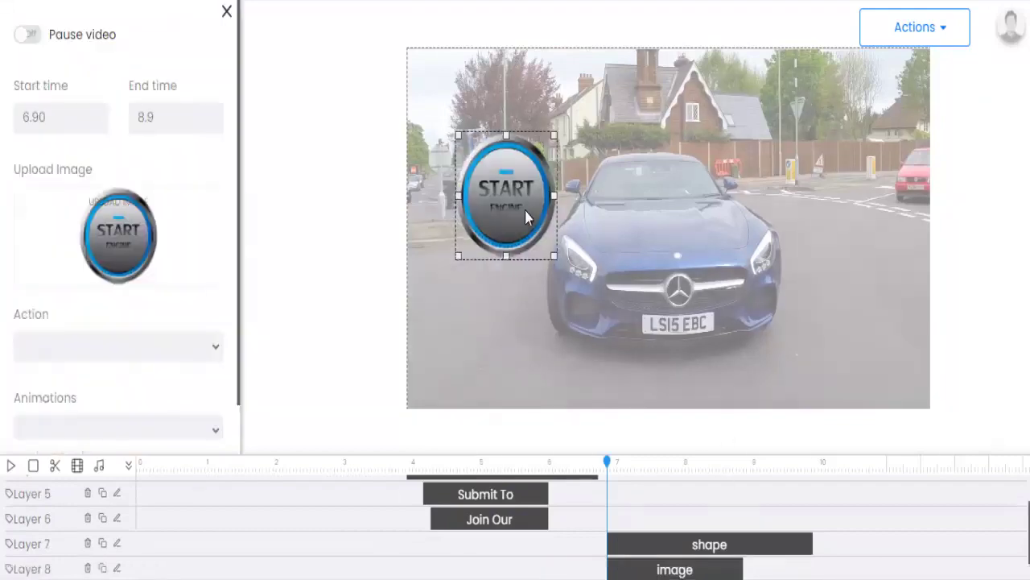
drag(525, 209, 681, 207)
scroll(654, 533, down, 1)
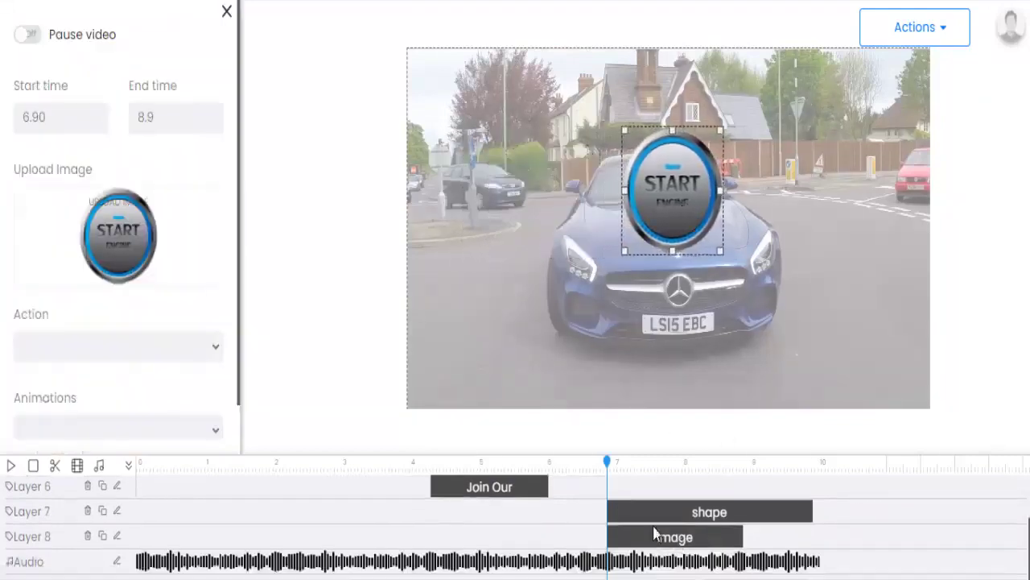
drag(617, 538, 630, 537)
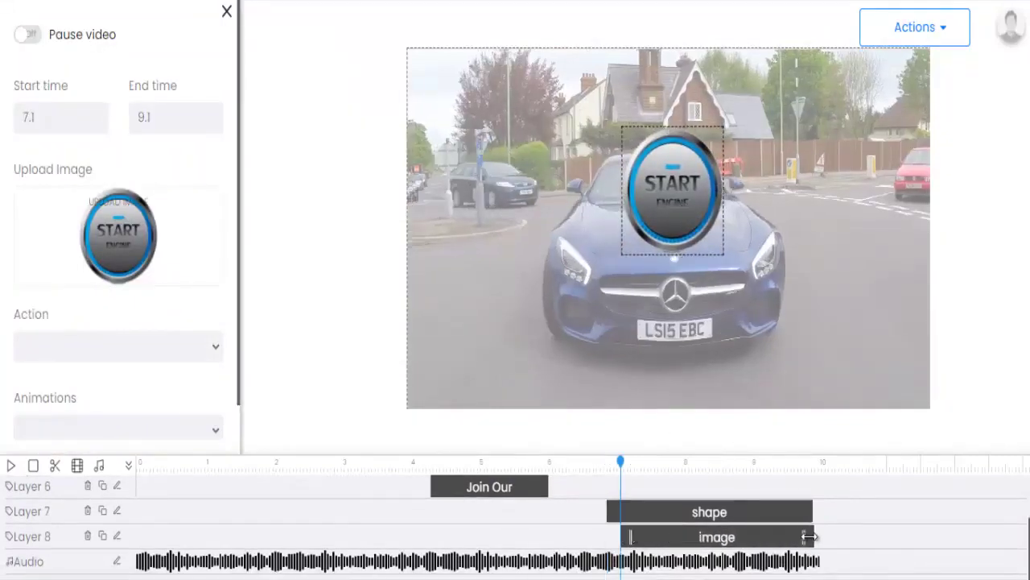
Step: Set the START ENGINE image's action to Play Node with Slide-4 as the target node
click(102, 346)
click(85, 414)
scroll(83, 400, down, 2)
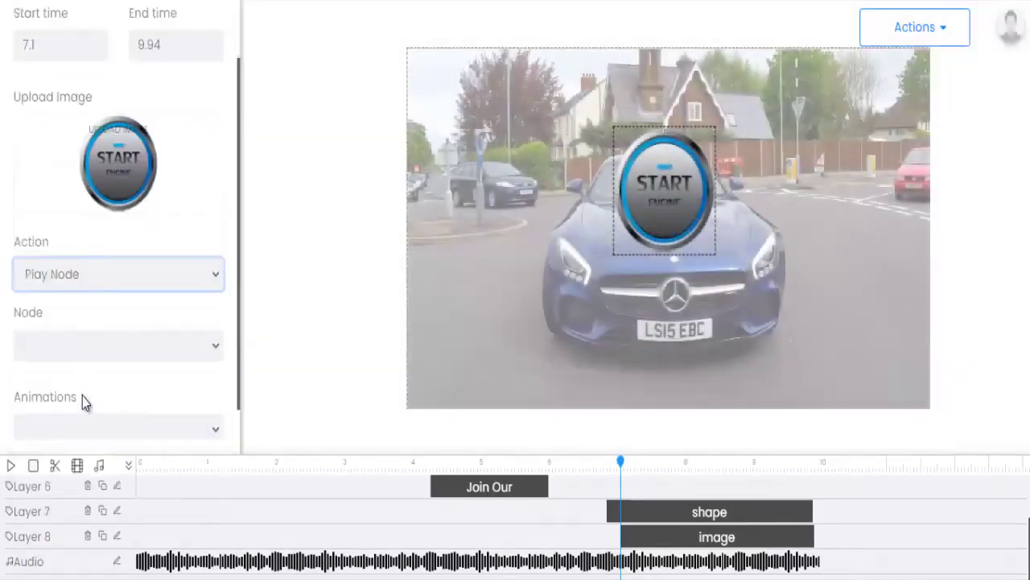
click(89, 309)
click(79, 416)
Step: Give the START ENGINE image the rotateIn animation and close its settings
click(91, 393)
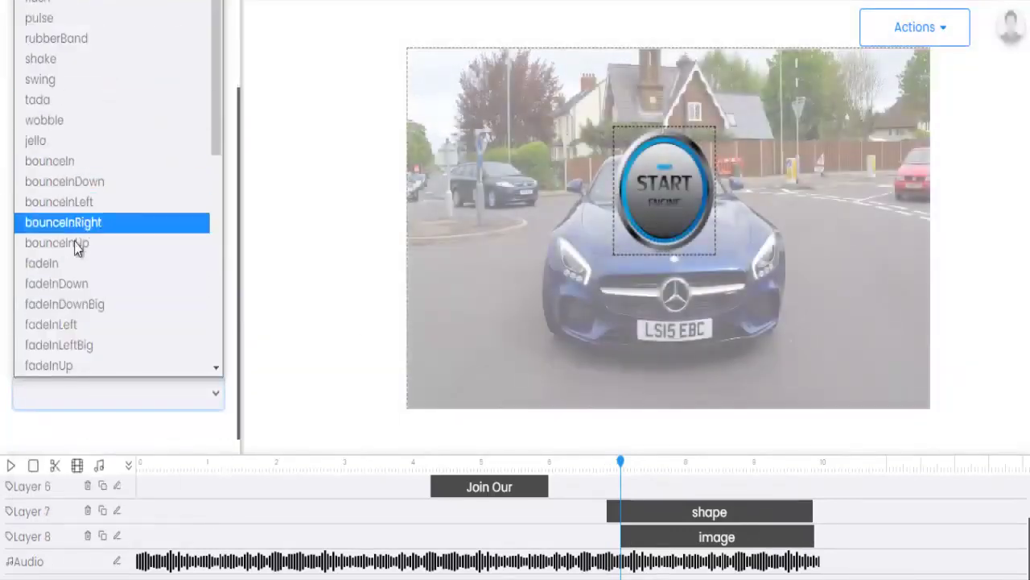
scroll(79, 210, down, 8)
click(76, 39)
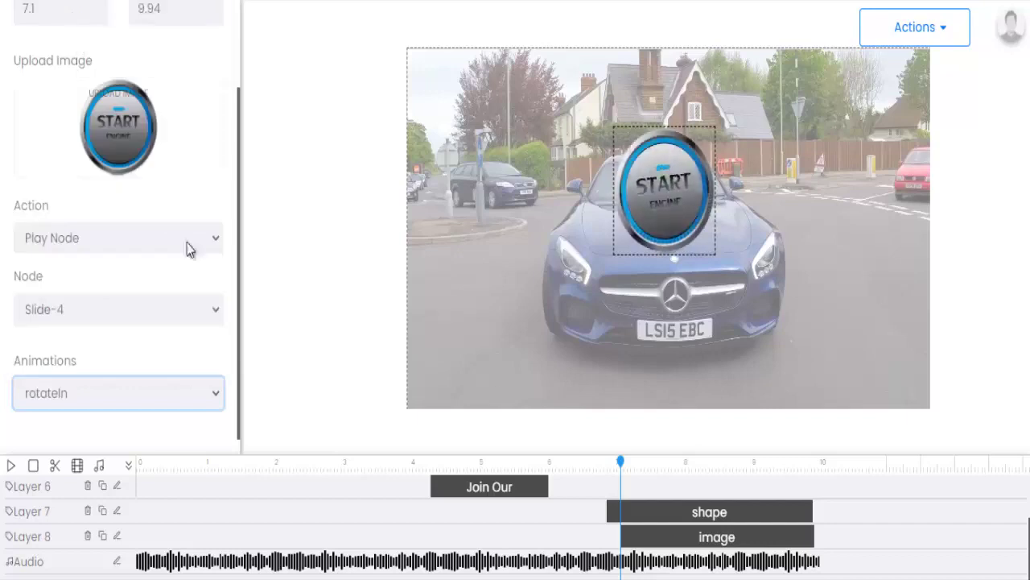
scroll(112, 270, up, 3)
click(228, 11)
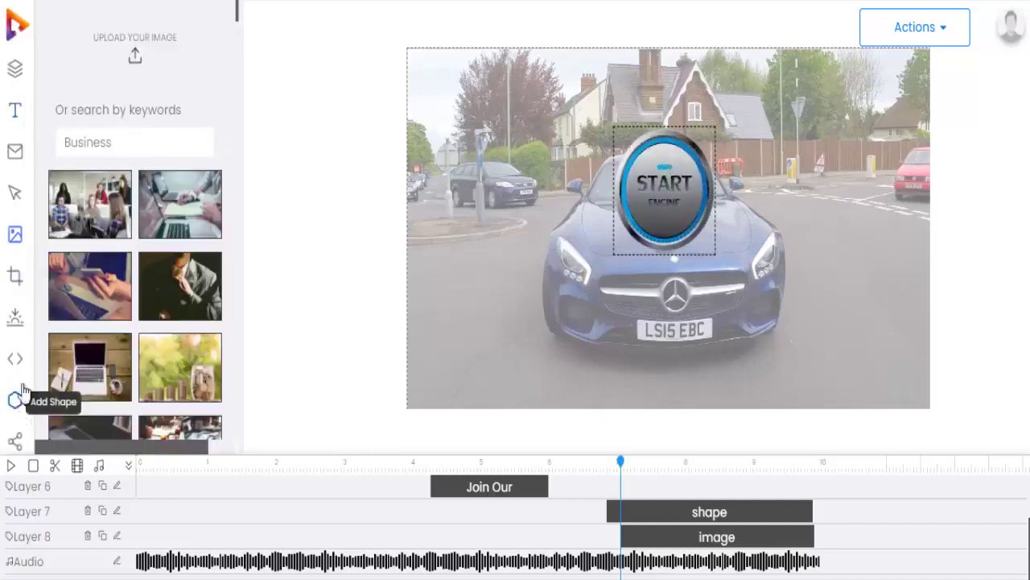
Step: Switch to slide 4 and add a rectangle shape covering the whole frame from 0.52 s to about 6.01 s
click(15, 71)
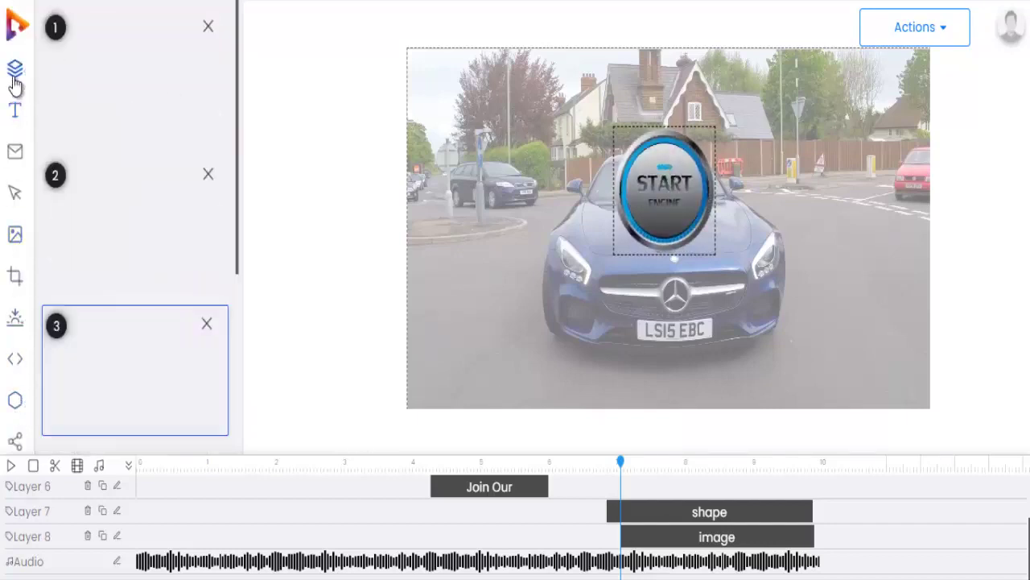
scroll(129, 354, down, 4)
click(125, 248)
click(15, 400)
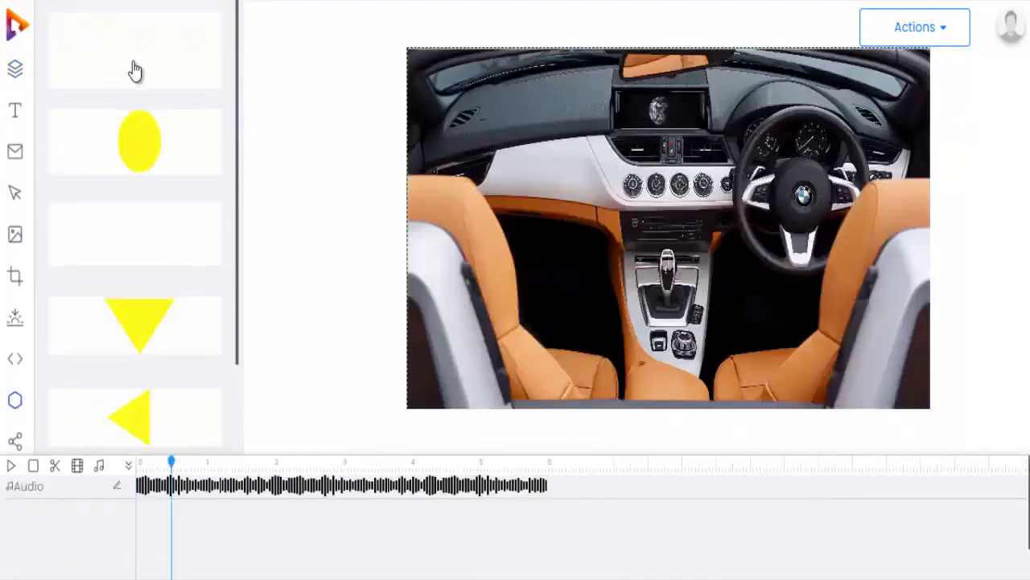
click(133, 64)
drag(305, 485, 528, 487)
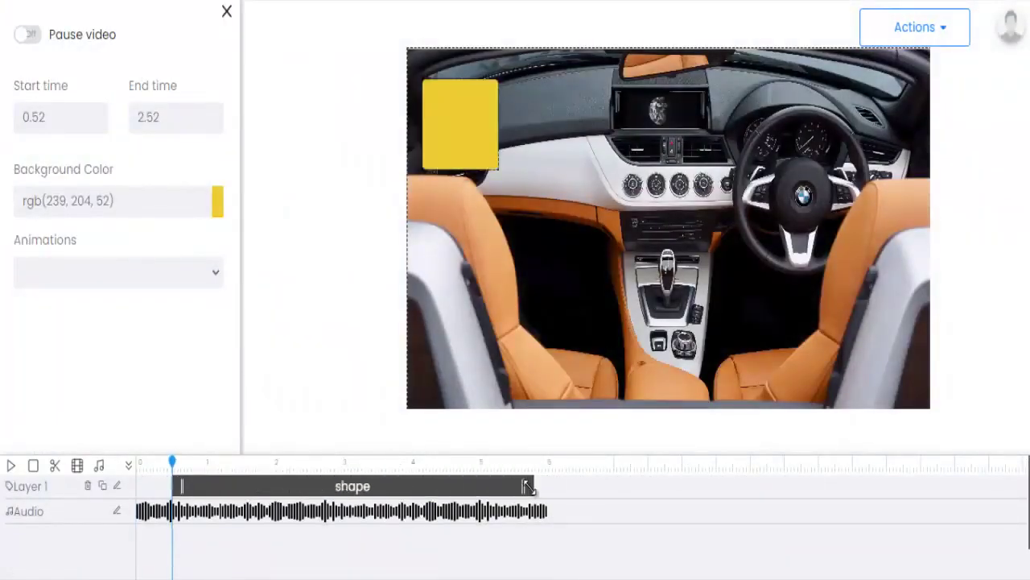
drag(472, 130, 932, 433)
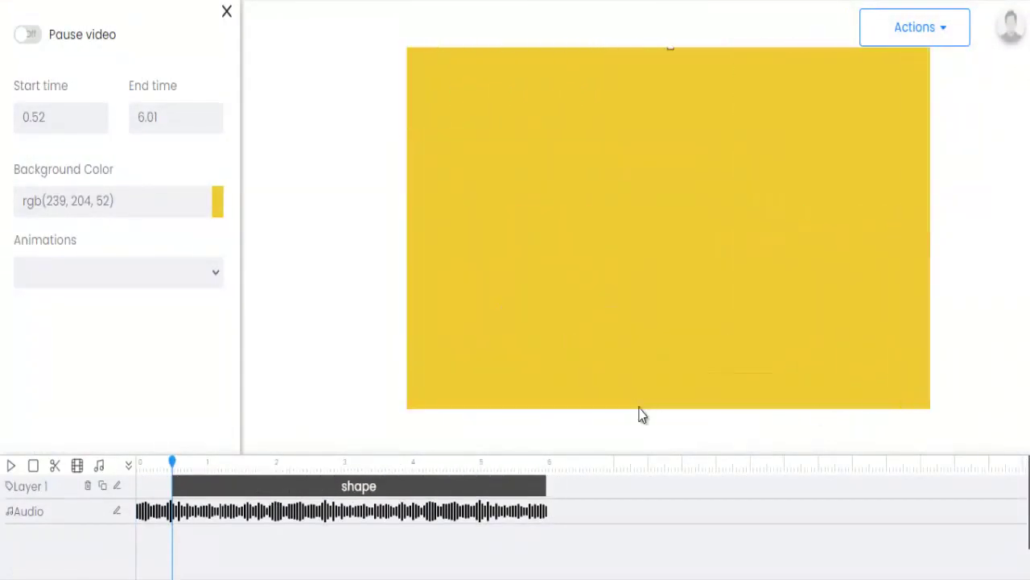
Step: Set the rectangle's background to semi-transparent black #00000099 and assign it an animation
click(121, 195)
click(187, 342)
drag(189, 345, 172, 344)
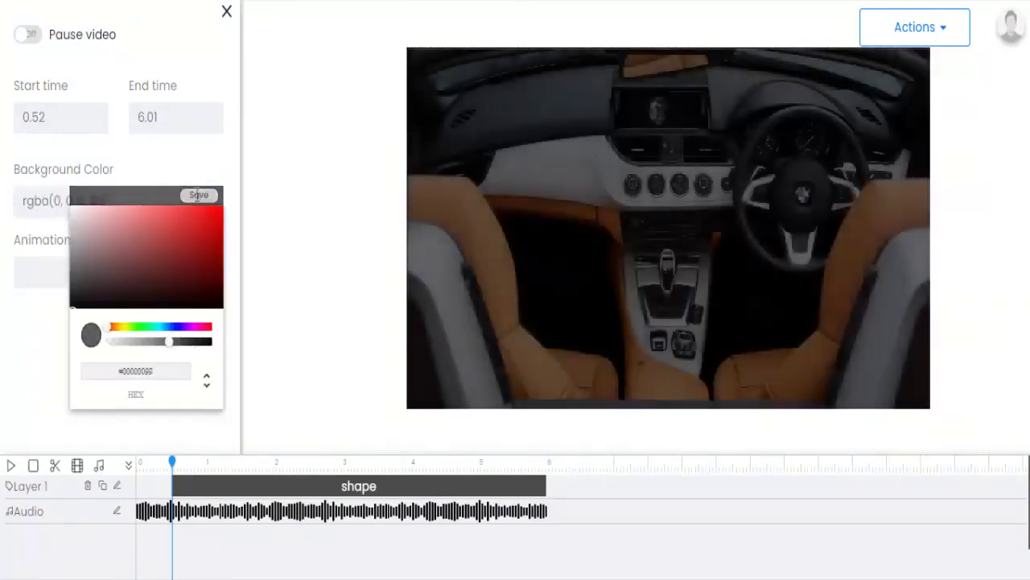
click(198, 195)
click(119, 272)
click(80, 182)
click(226, 11)
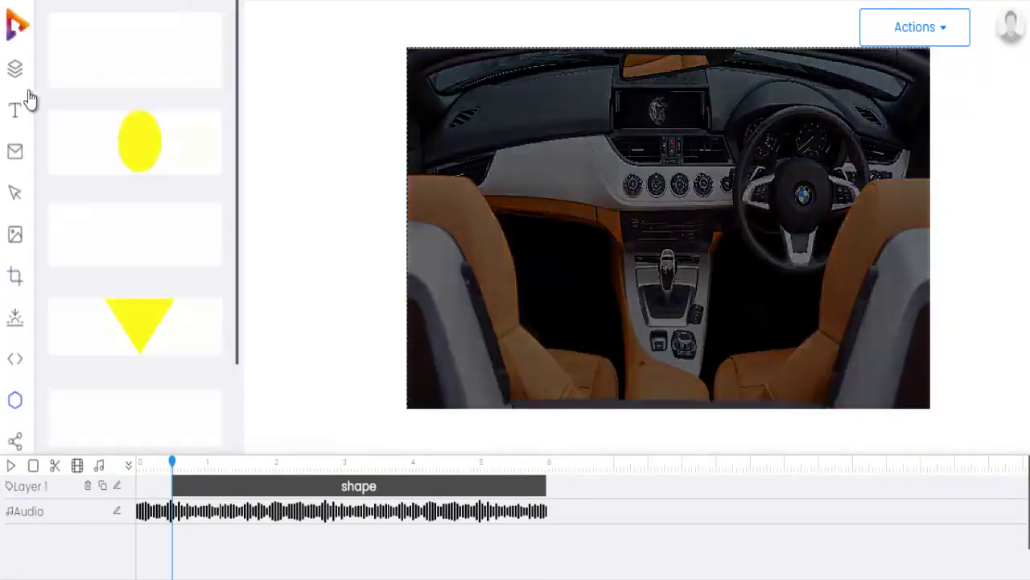
Step: Add the "YOUR LOGO HERE" image in the upper middle of the frame, running from 0.77 s to about 6 s
click(15, 111)
click(14, 239)
click(132, 71)
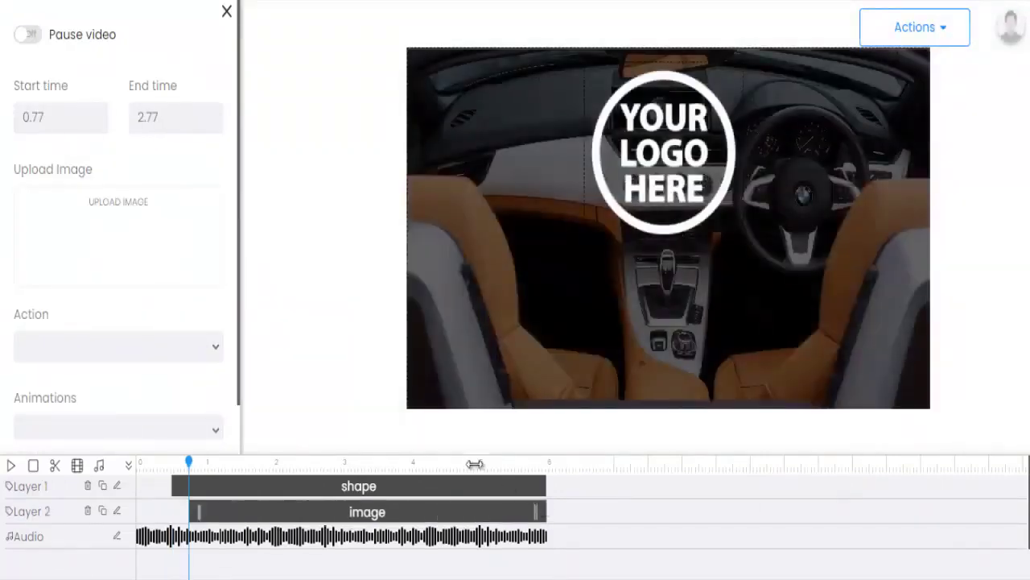
Step: Choose an action and an animation for the logo image and close its settings
click(81, 344)
click(64, 392)
click(112, 426)
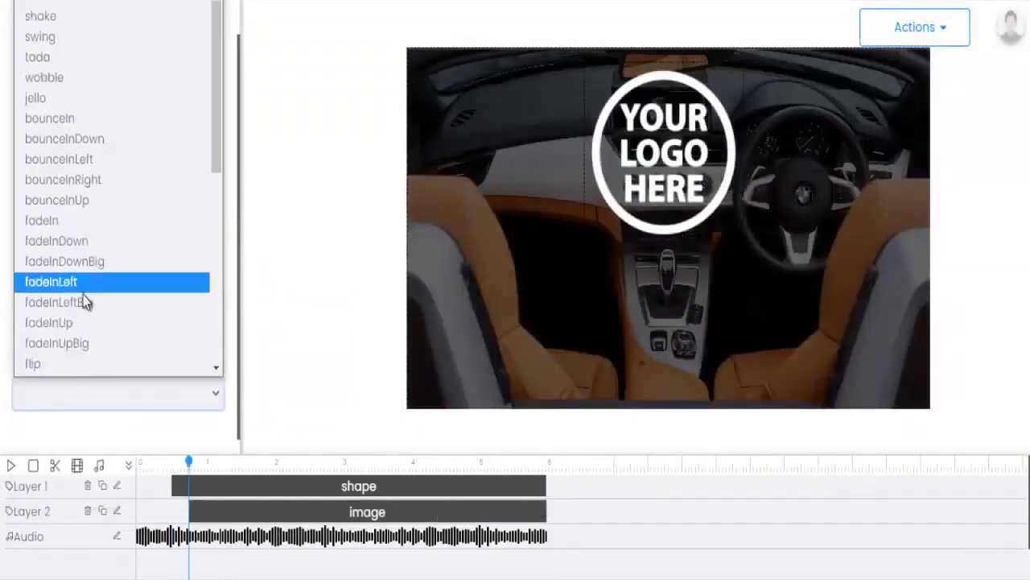
scroll(83, 294, down, 5)
click(78, 280)
scroll(157, 184, up, 1)
click(226, 11)
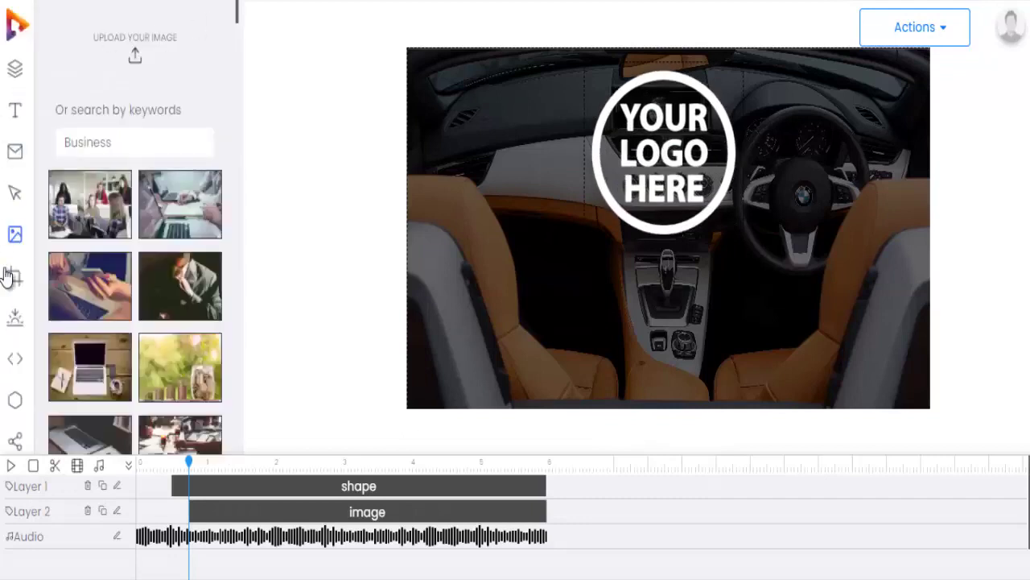
Step: Add a glossy dark blue button below the logo, running from about 1.46 s to 6.02 s
click(14, 193)
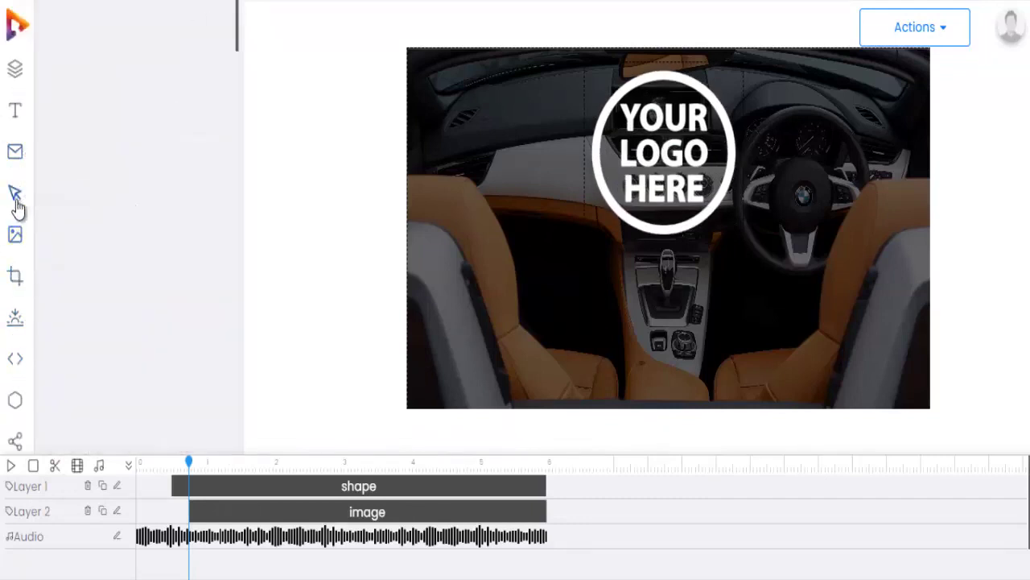
scroll(179, 248, down, 15)
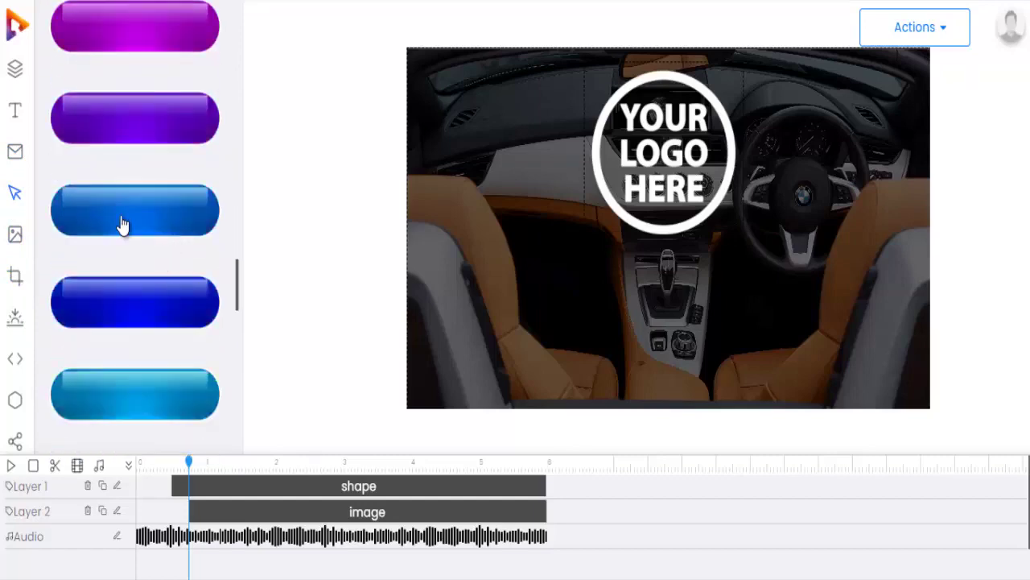
click(129, 302)
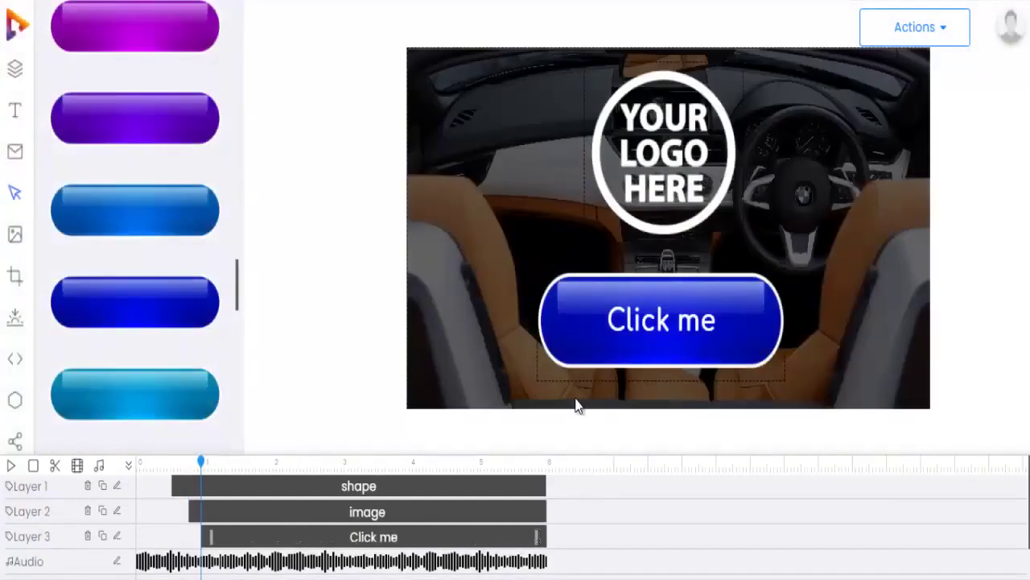
drag(242, 539, 244, 539)
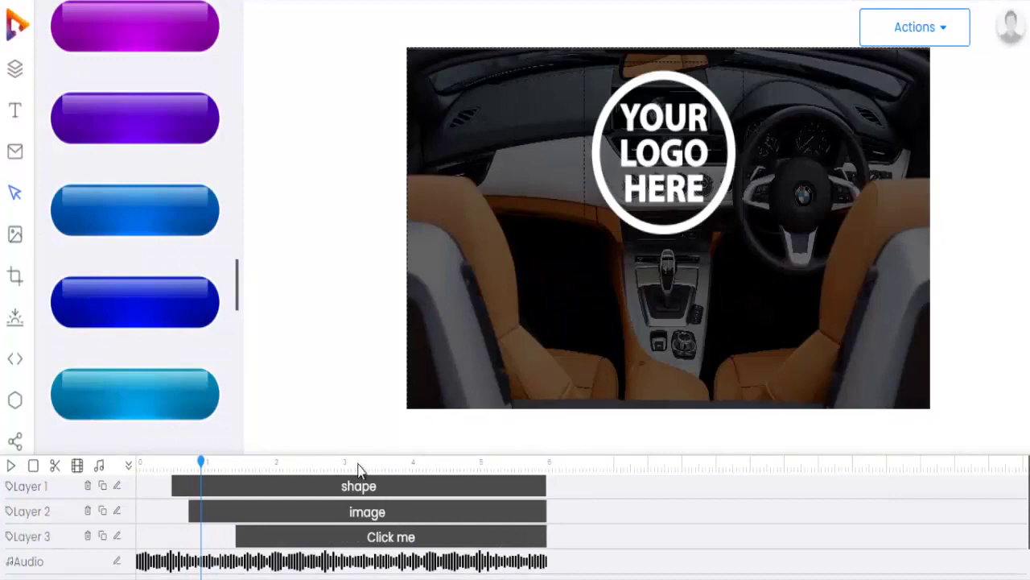
click(115, 536)
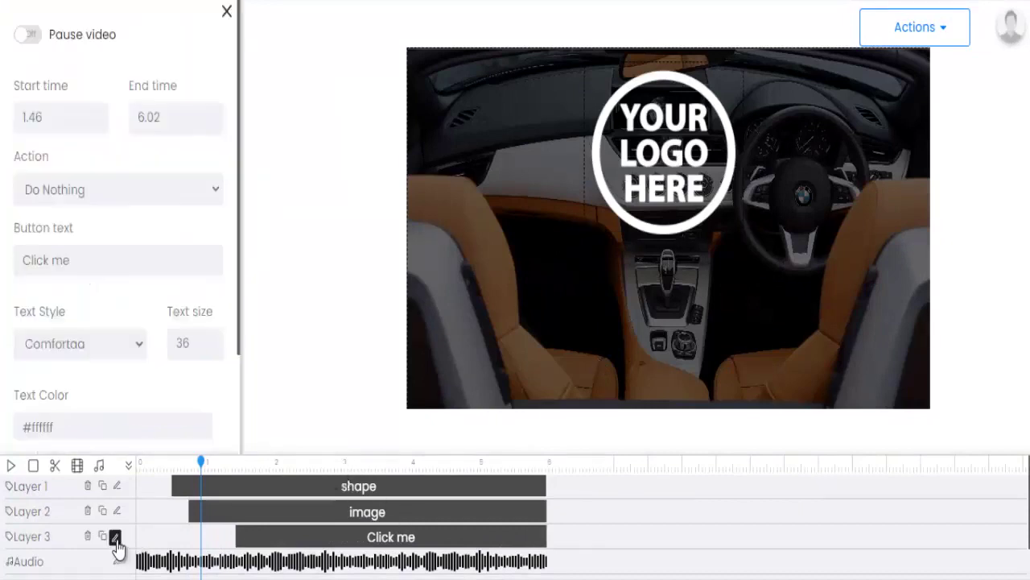
scroll(122, 203, down, 2)
click(121, 168)
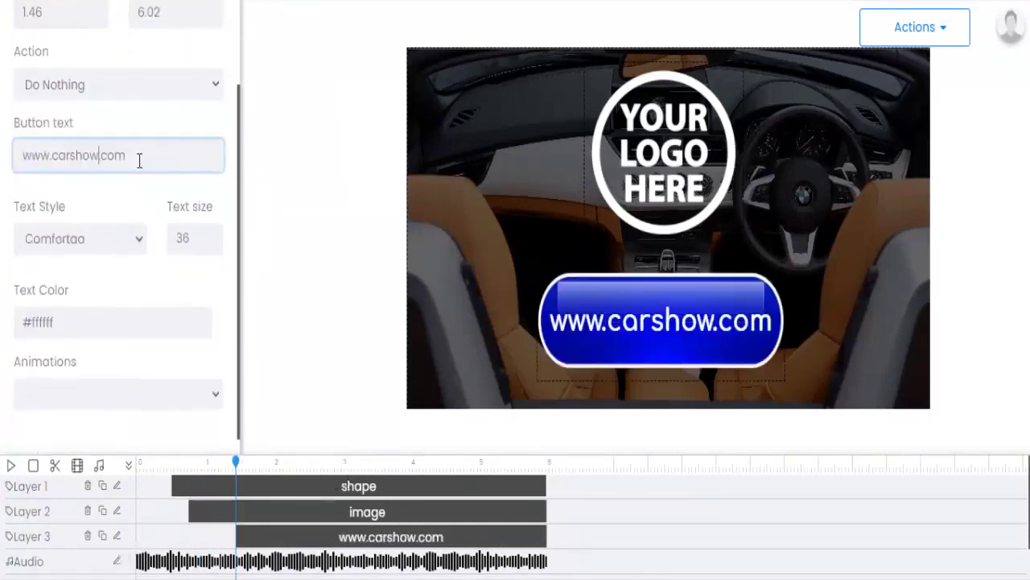
click(118, 394)
scroll(103, 263, down, 5)
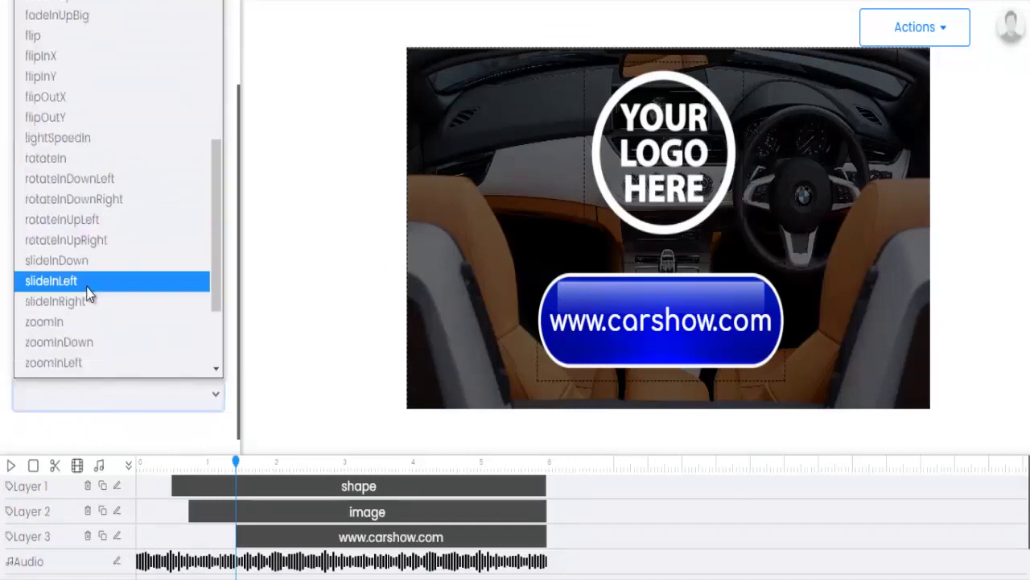
click(52, 281)
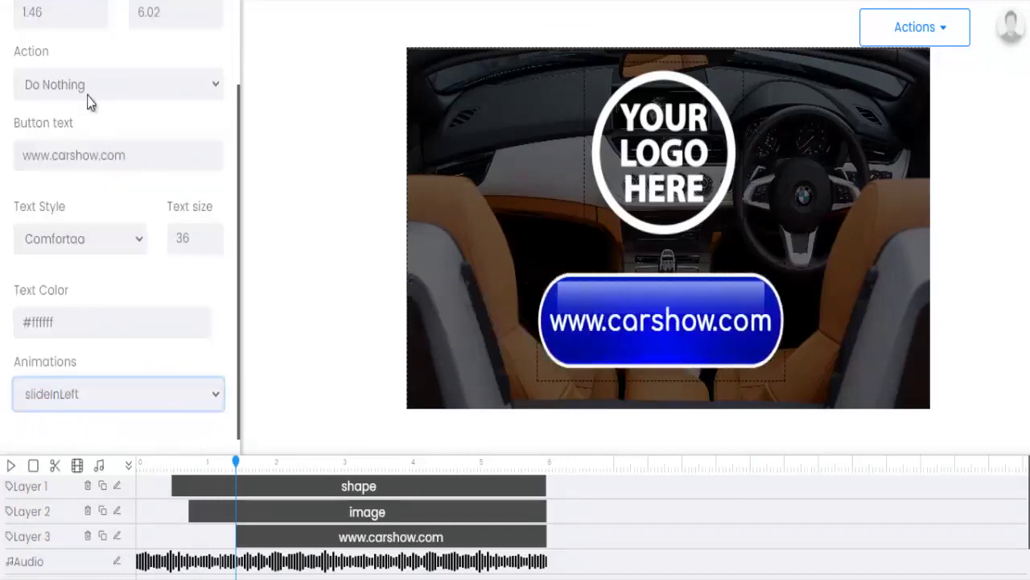
Step: Set the button's text style to Righteous, then make the button slimmer and wider, lower on the frame
scroll(128, 312, up, 1)
click(68, 343)
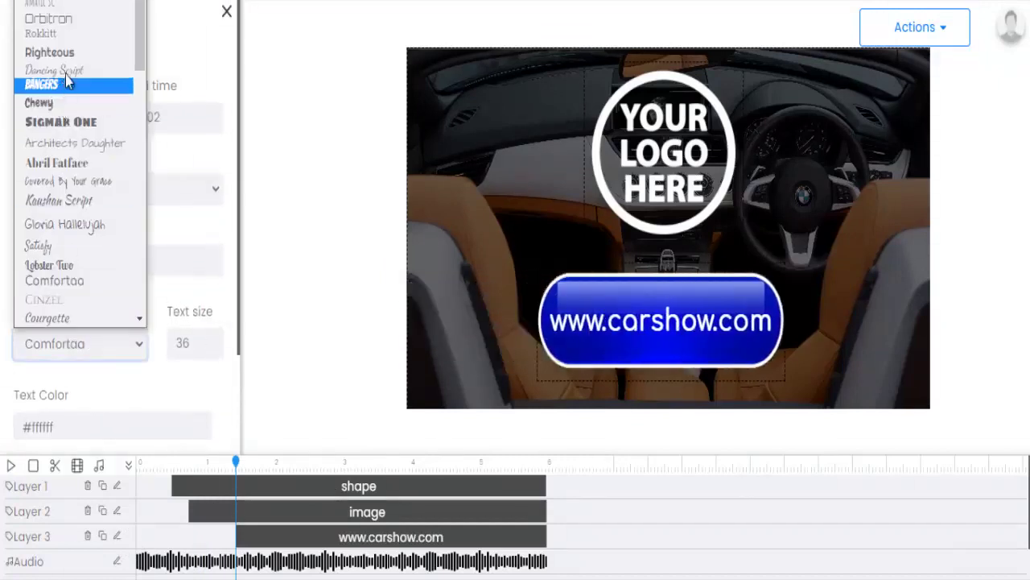
click(68, 55)
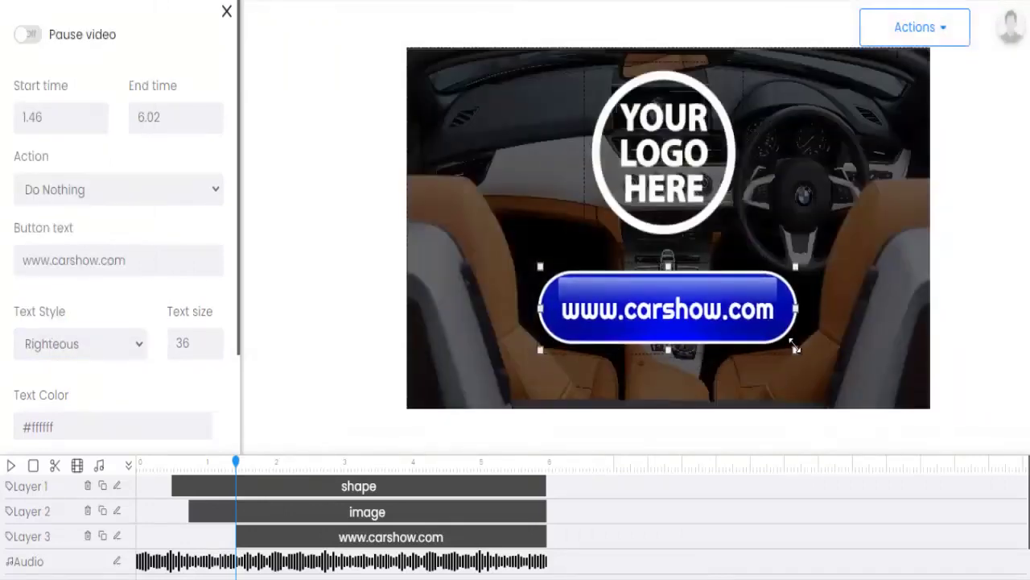
drag(700, 340, 678, 381)
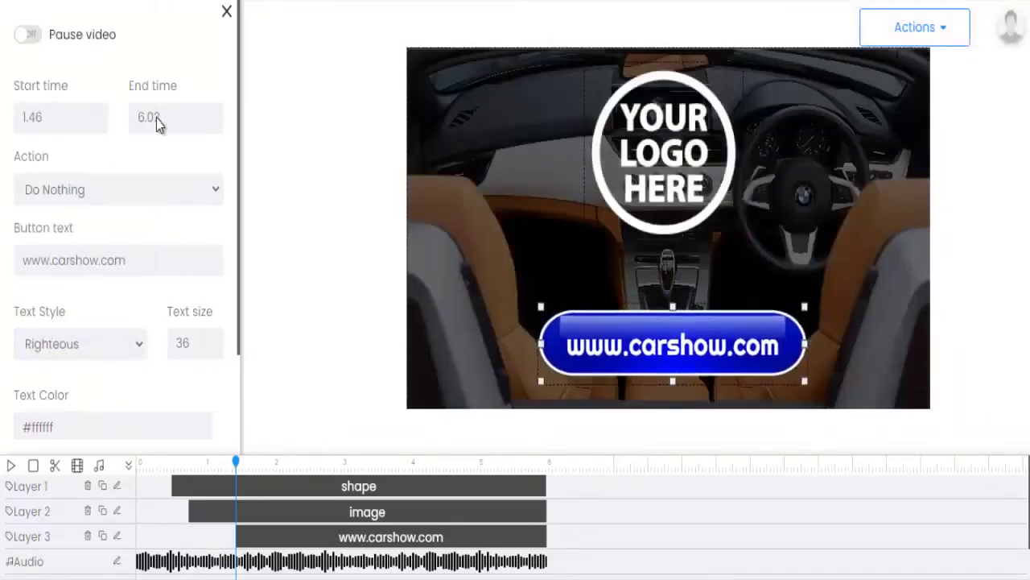
click(227, 13)
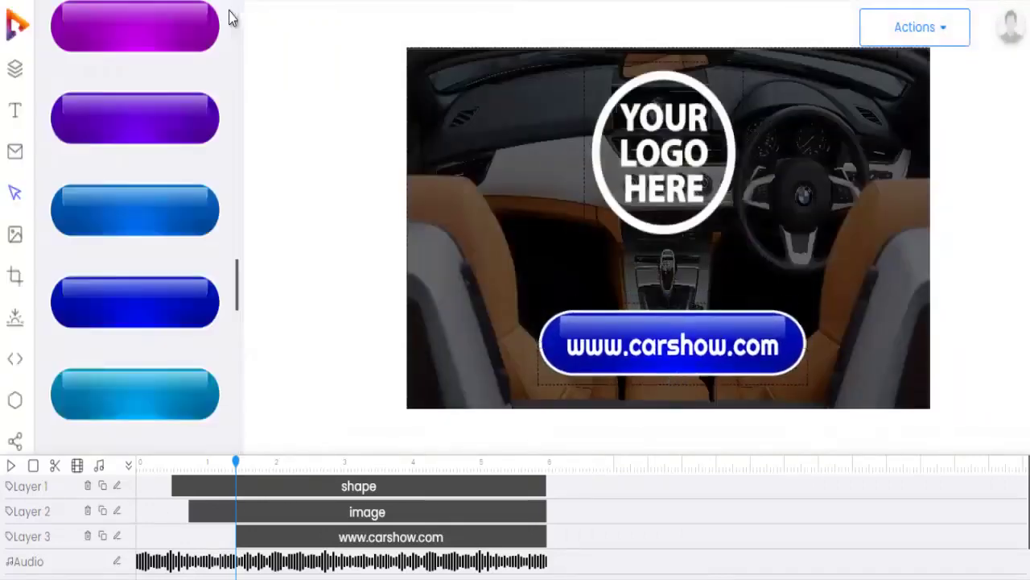
Step: Add a "Hit The Road" text in Righteous, size 43, between the logo and the button, running from about 1 s to 6 s
click(16, 112)
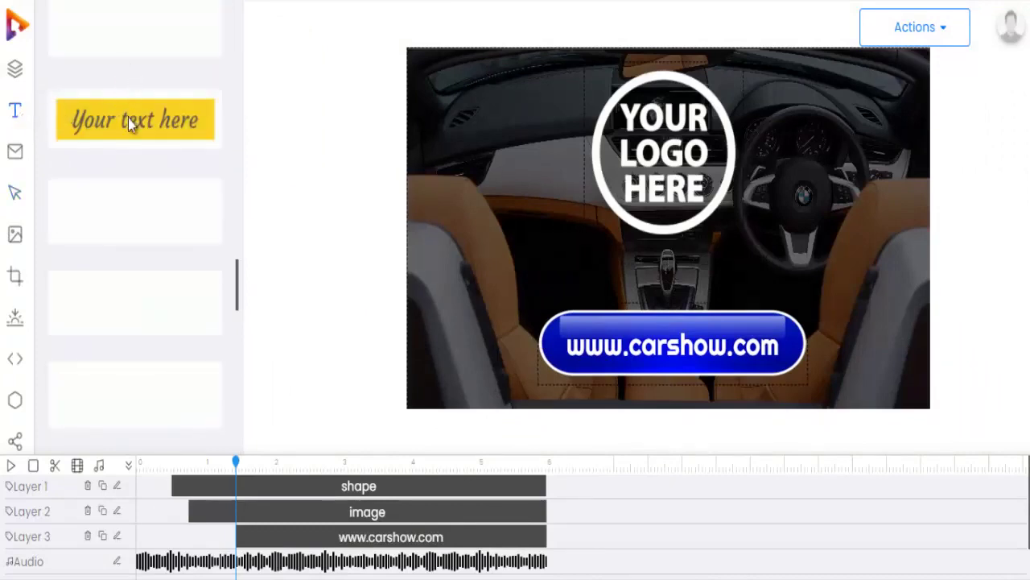
click(131, 116)
drag(256, 563, 216, 568)
drag(322, 561, 329, 560)
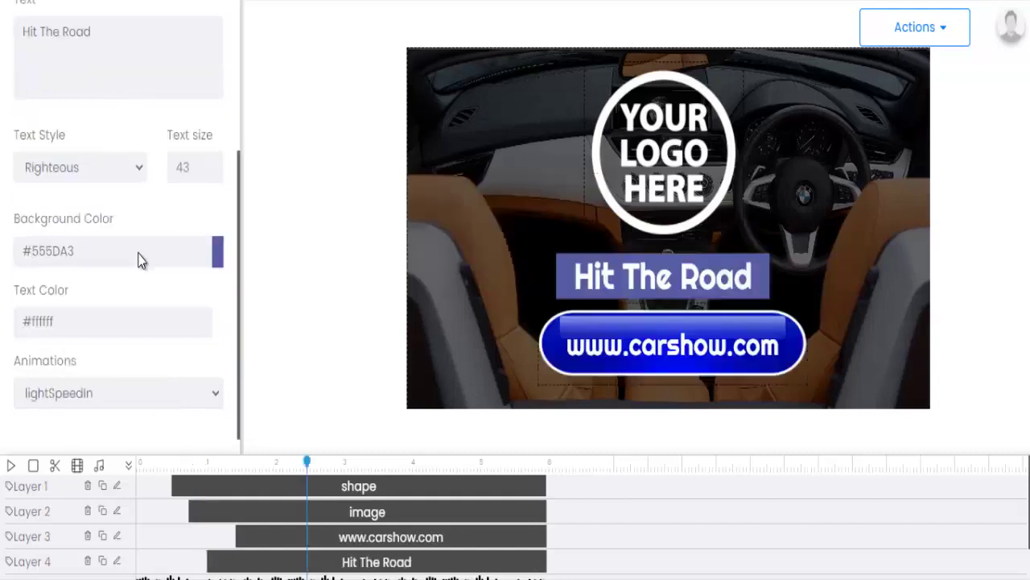
Step: Change the "Hit The Road" text's background colour to dark navy #1F276E
click(138, 258)
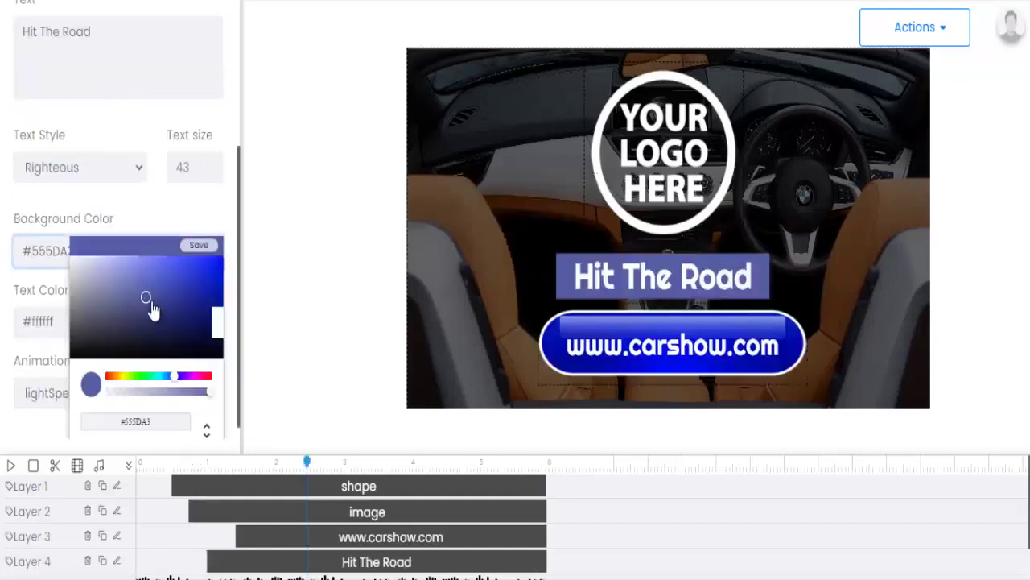
click(183, 320)
click(198, 245)
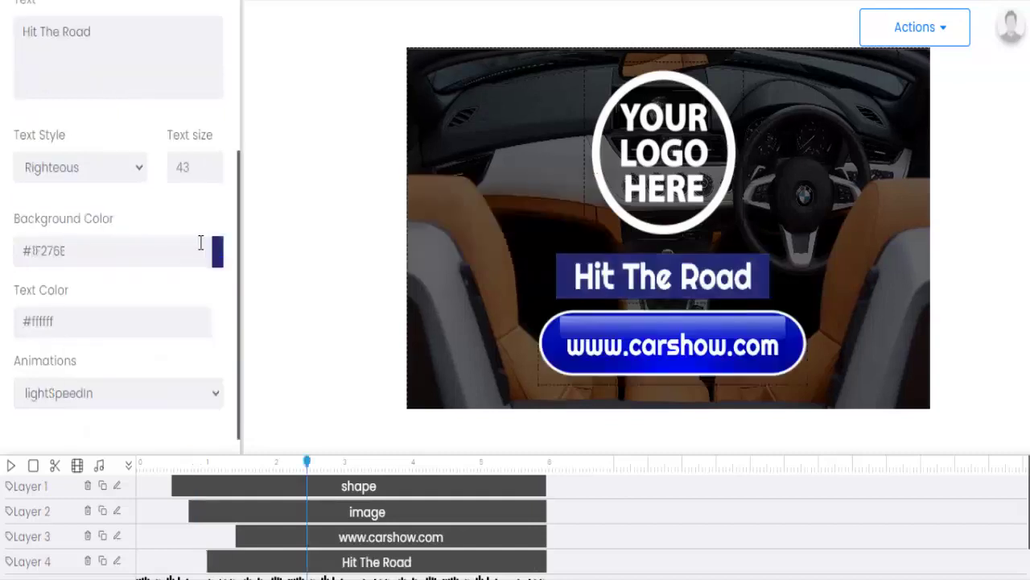
Step: Set slide 4's audio to the library track "Proud of my accomplishments"
click(99, 466)
click(77, 18)
mouse_move(191, 202)
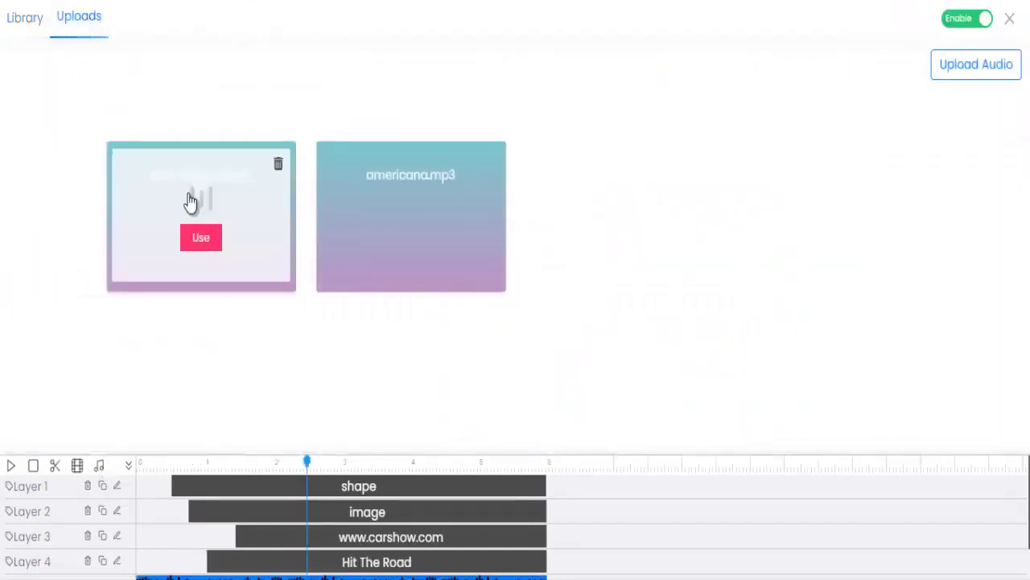
click(24, 17)
mouse_move(422, 321)
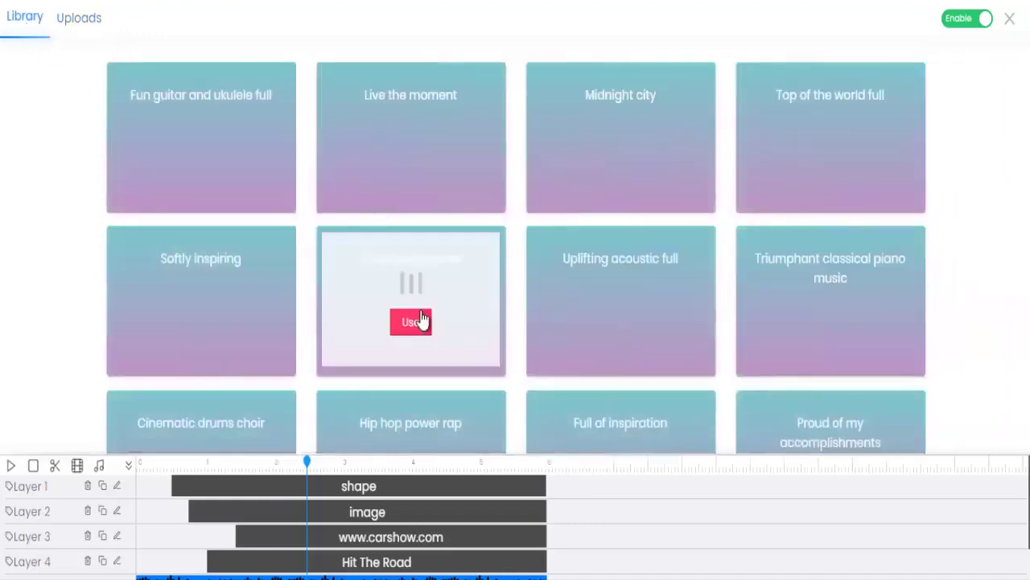
scroll(241, 354, down, 1)
mouse_move(634, 374)
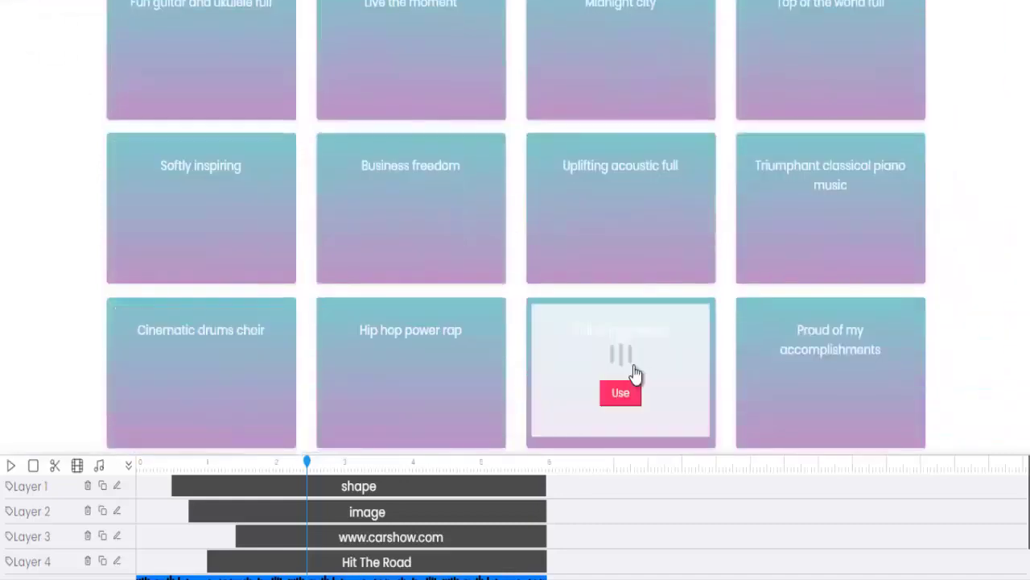
mouse_move(805, 370)
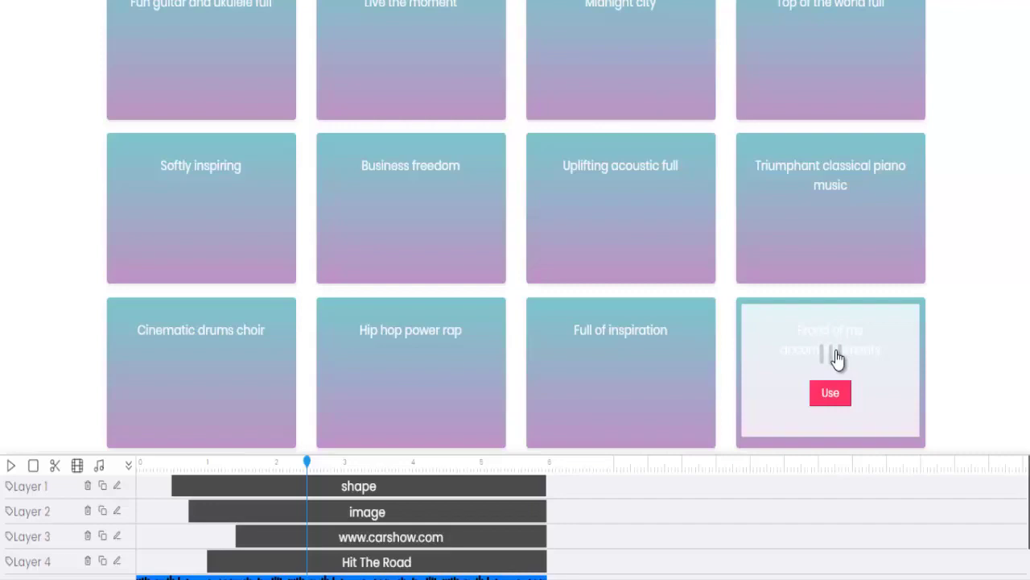
click(831, 402)
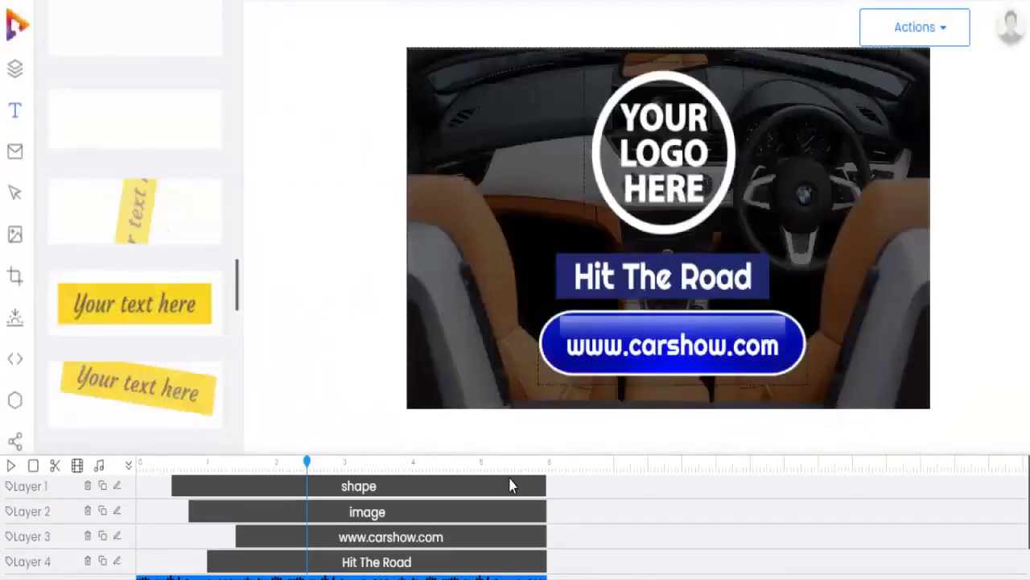
Step: Preview the interactive car video, play it, and test the opt-in form by submitting a name and e-mail
click(934, 37)
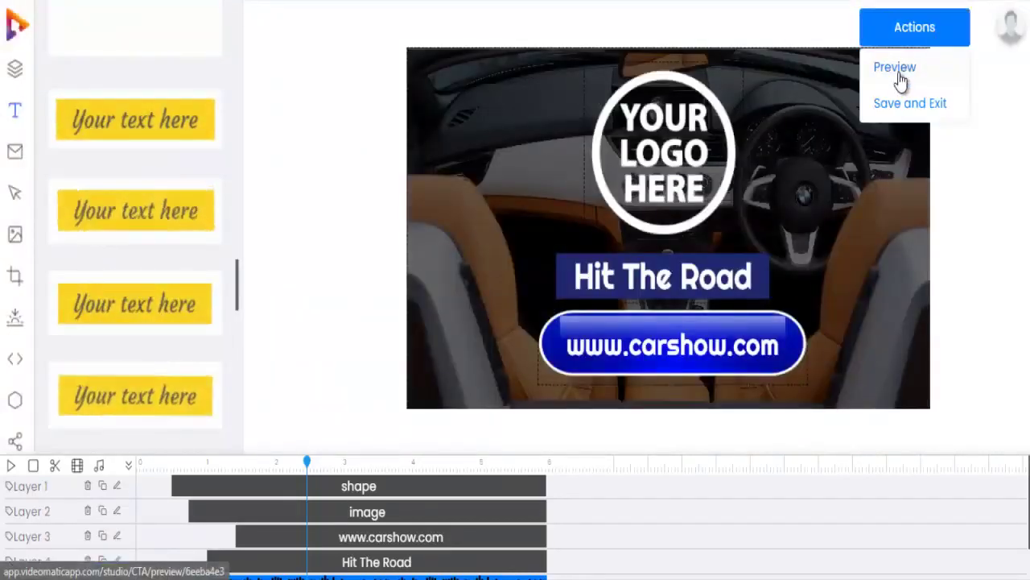
click(903, 81)
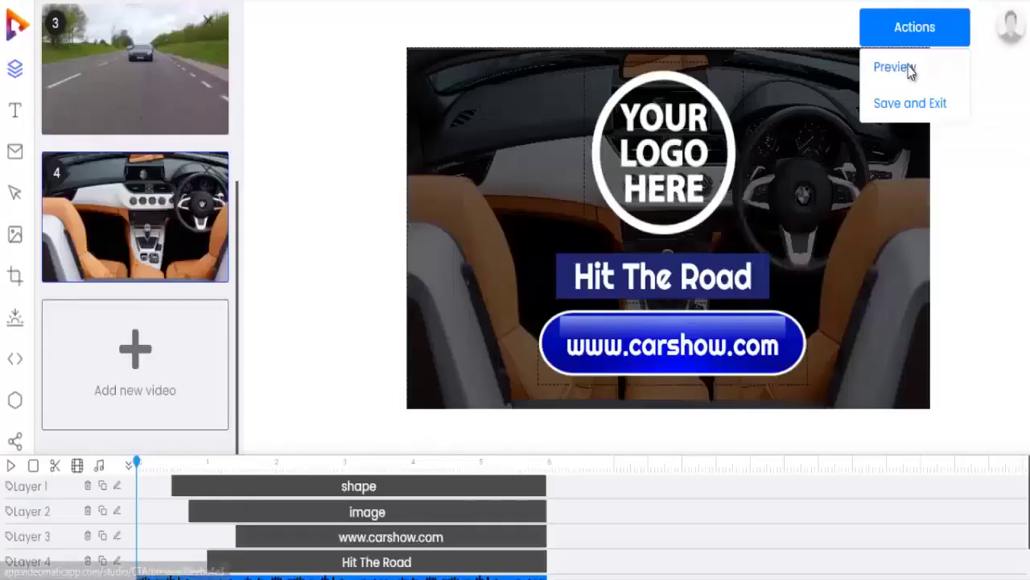
click(908, 73)
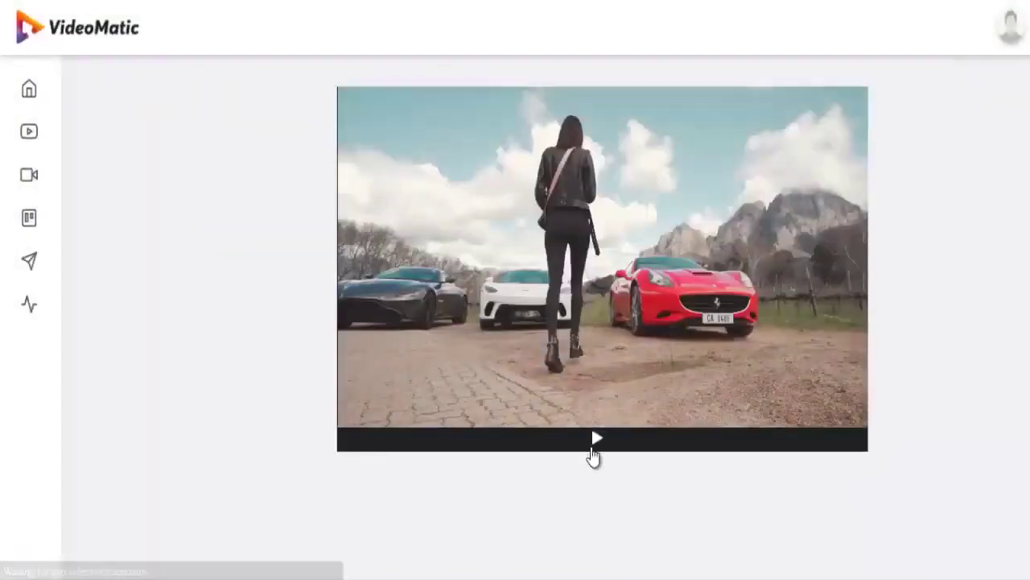
click(593, 450)
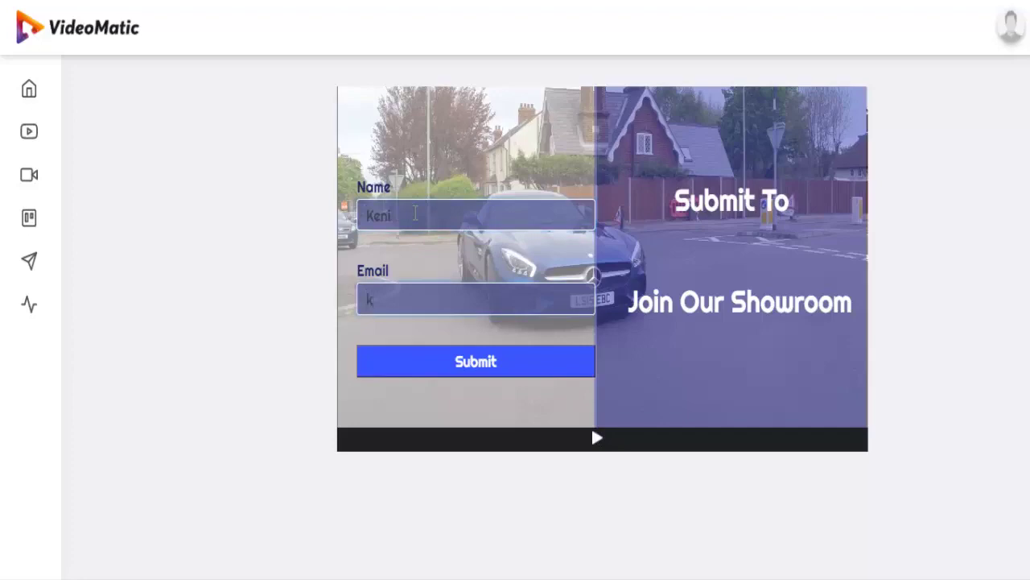
click(507, 361)
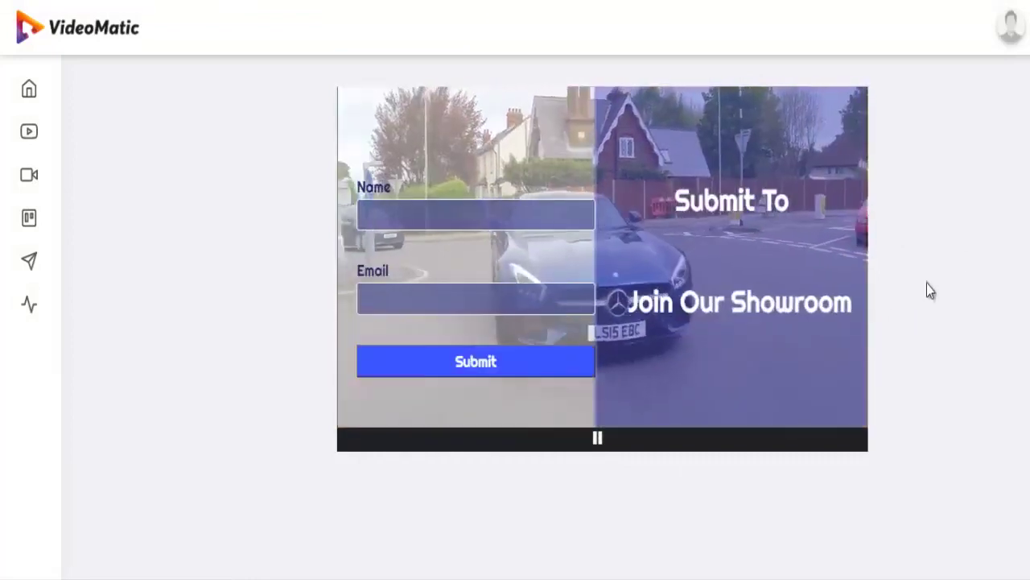
click(594, 228)
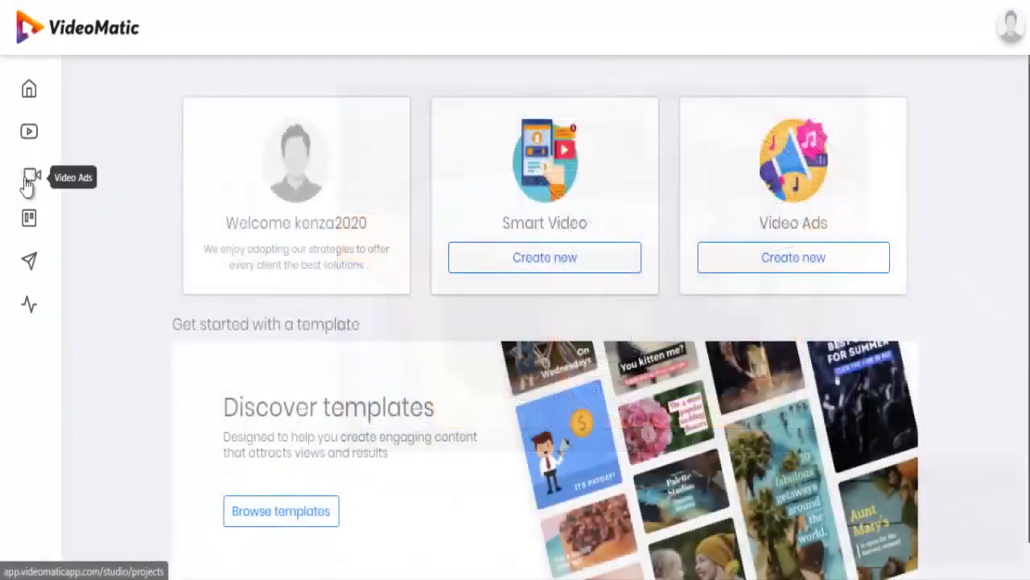
Step: Create a new video ad in Facebook's News Feed format with a 1:1 ratio
click(27, 177)
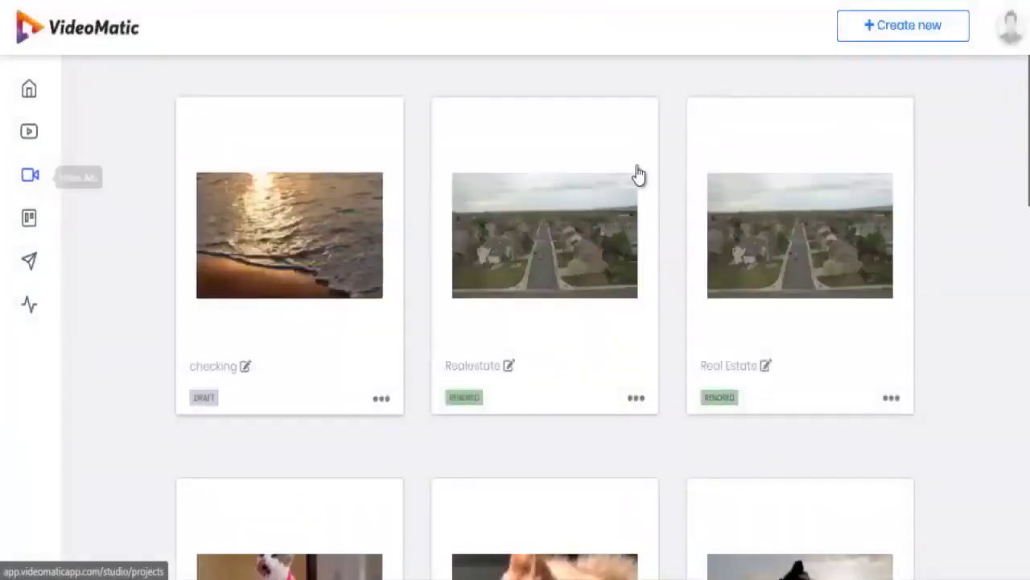
click(898, 32)
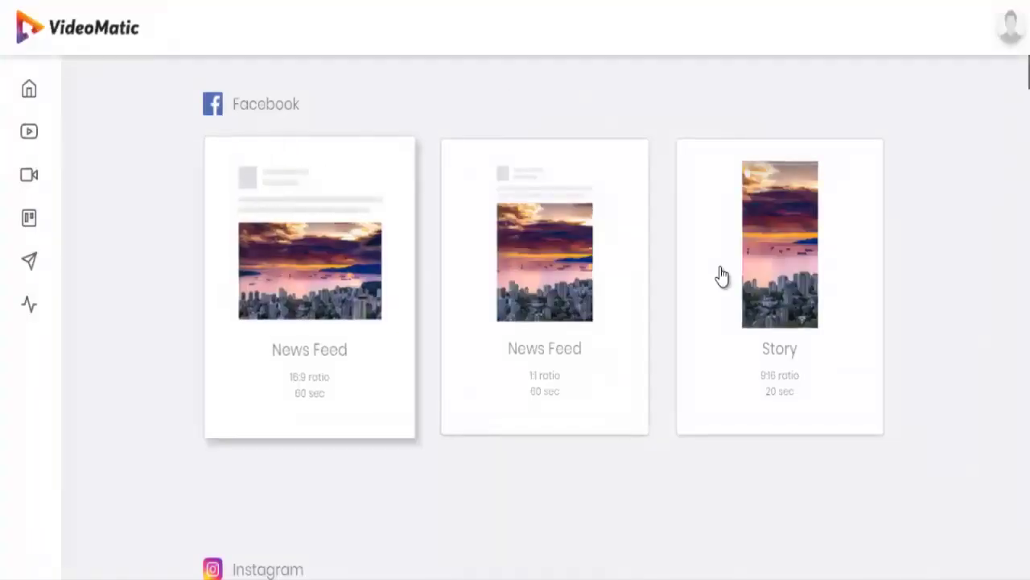
scroll(356, 382, down, 10)
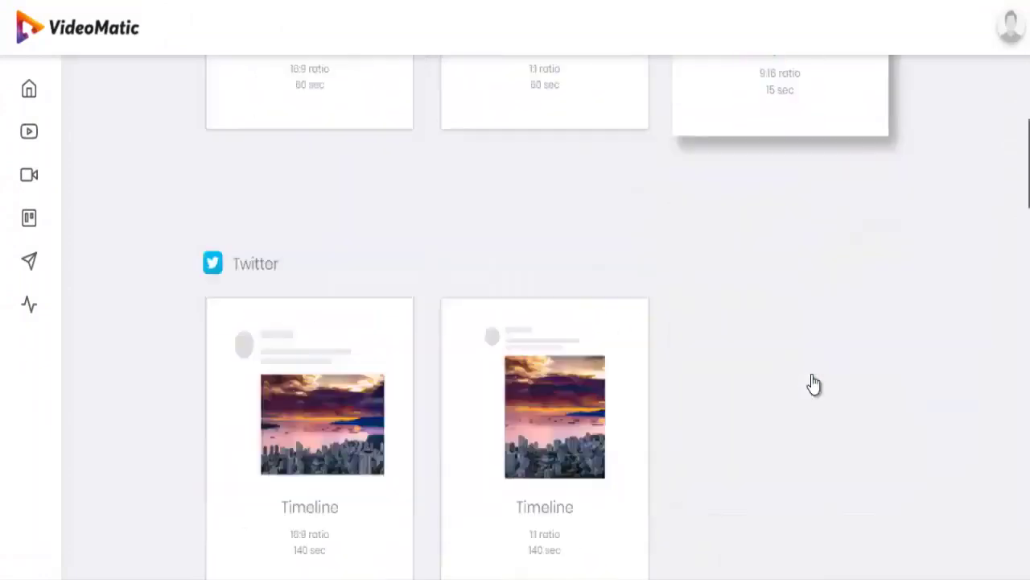
scroll(356, 400, down, 10)
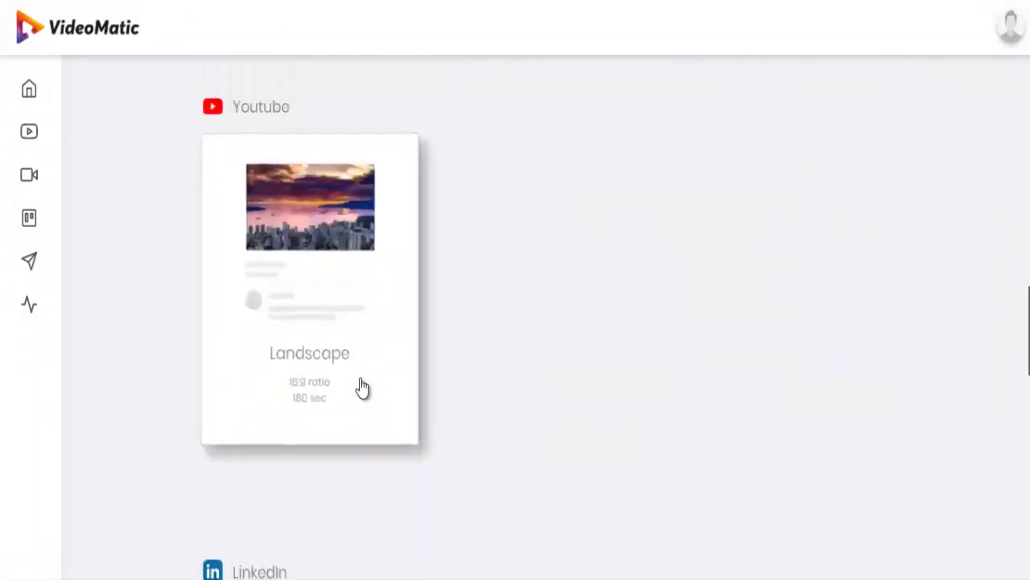
scroll(363, 388, down, 10)
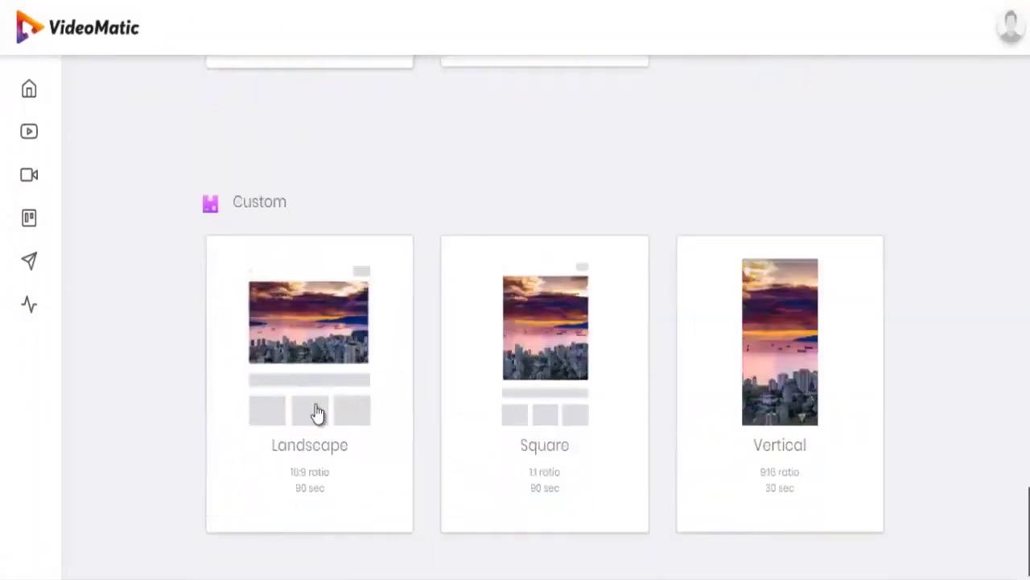
scroll(533, 359, up, 15)
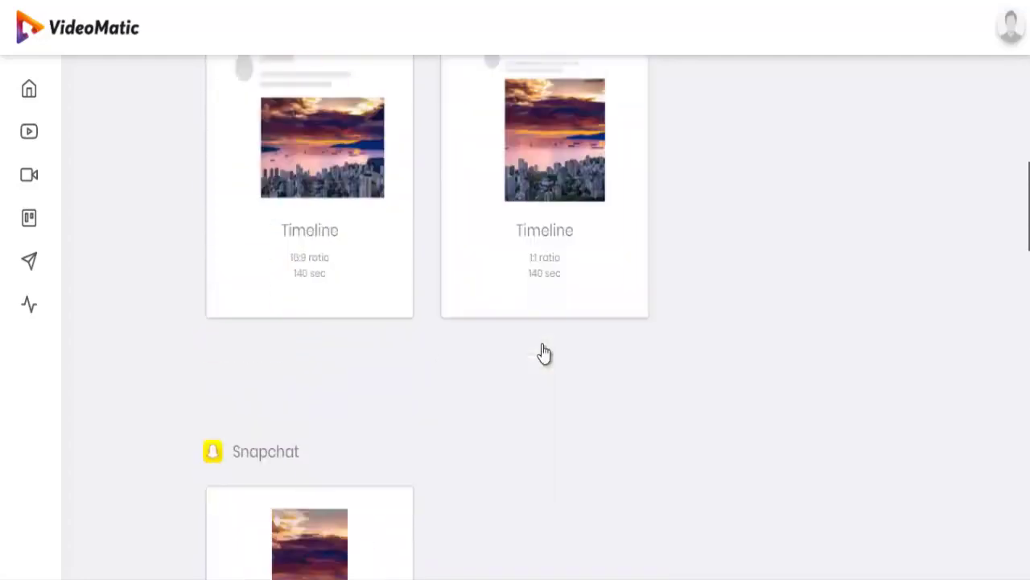
scroll(541, 356, up, 5)
scroll(568, 336, up, 5)
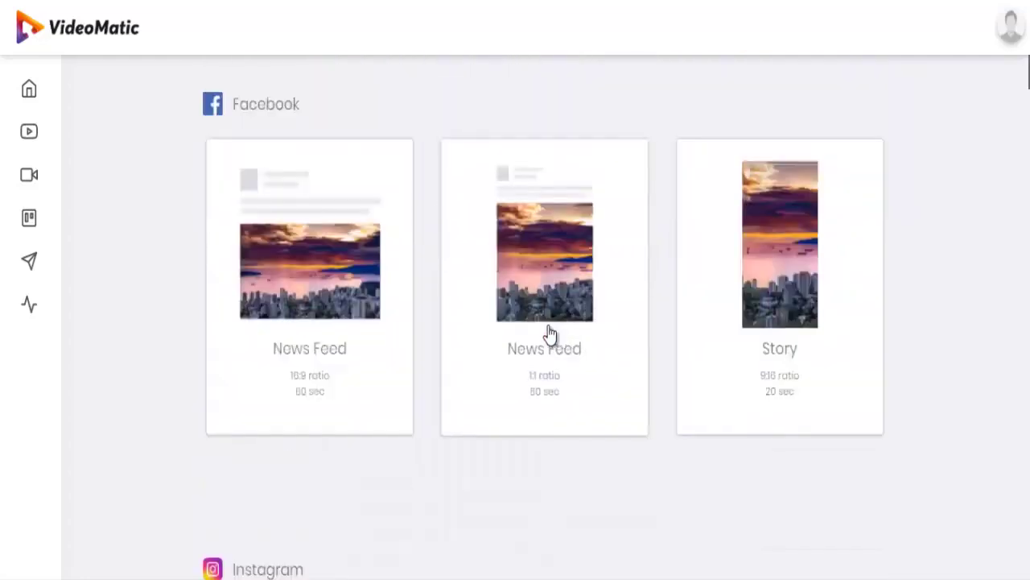
click(528, 326)
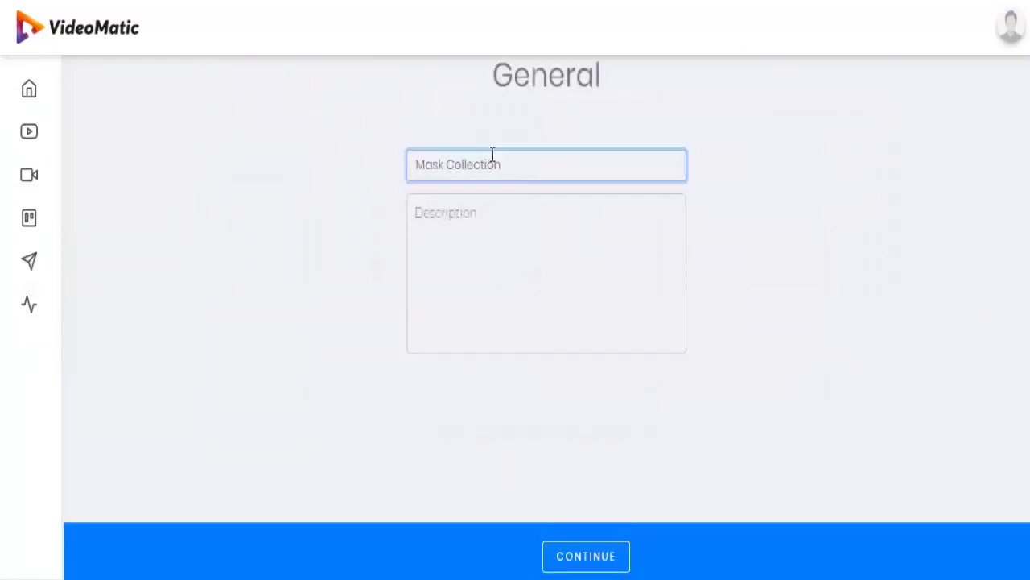
Step: Name the ad "Mask Collection" and upload final_5f7f3514873d85008fd757e3_203252.mp4 from the computer as its video
click(554, 560)
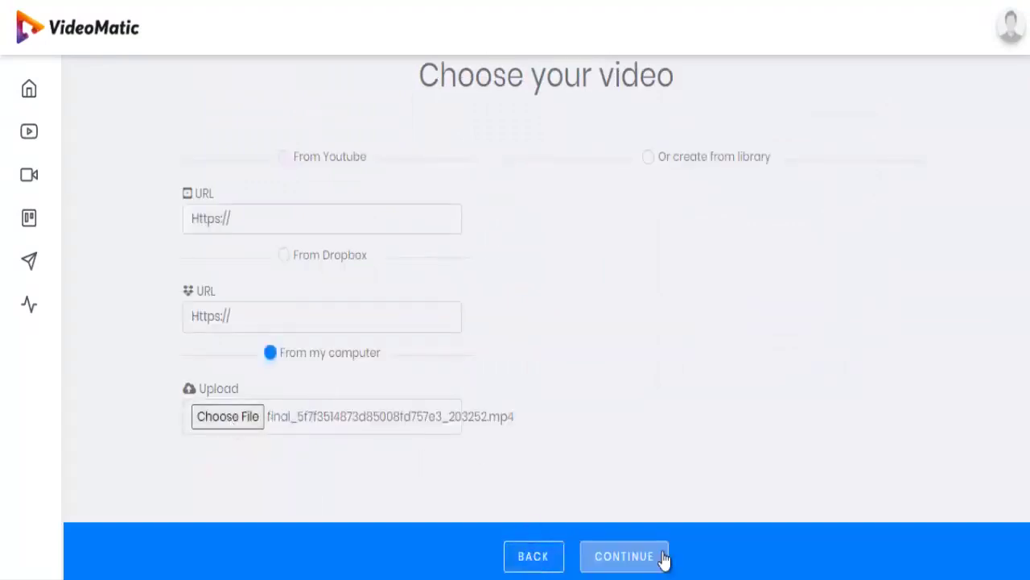
click(624, 556)
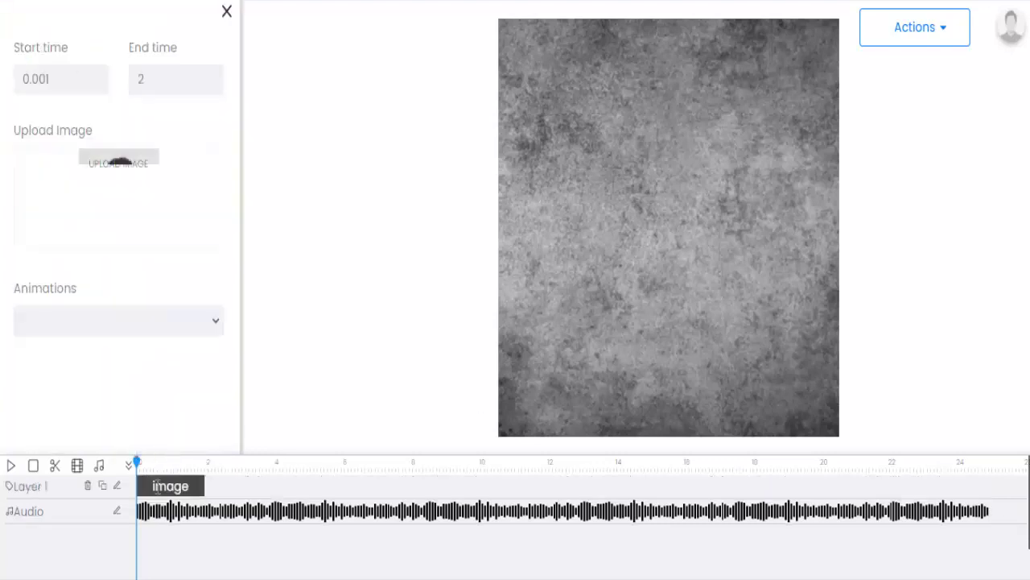
Step: Time the masked woman image from 0.68 to 6.14 s and enlarge it in the lower middle of the frame
drag(158, 487, 182, 488)
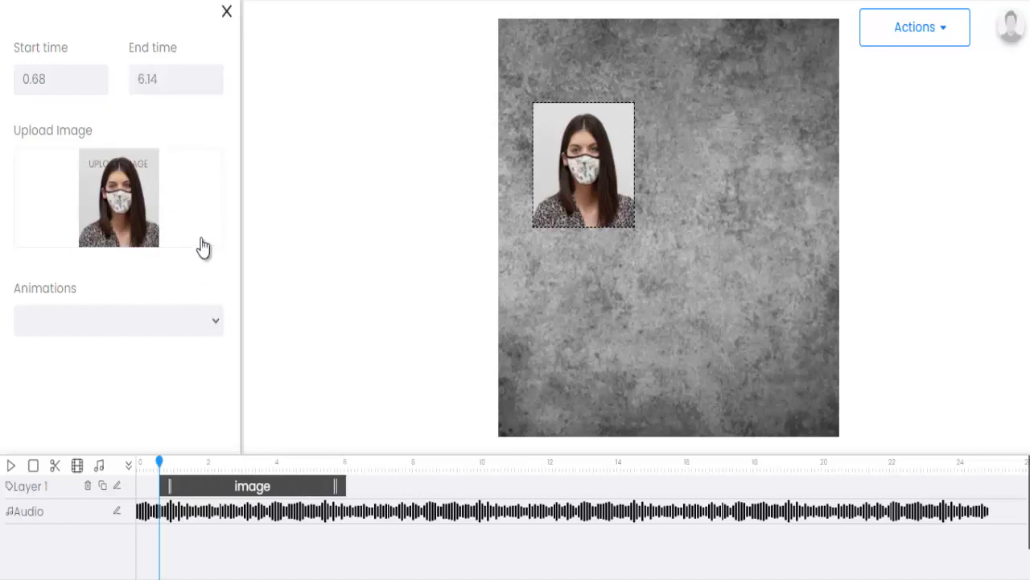
drag(604, 211, 674, 391)
drag(718, 285, 765, 211)
mouse_move(745, 316)
mouse_down()
mouse_move(715, 314)
mouse_move(741, 305)
mouse_up()
drag(741, 400, 765, 427)
drag(695, 365, 681, 351)
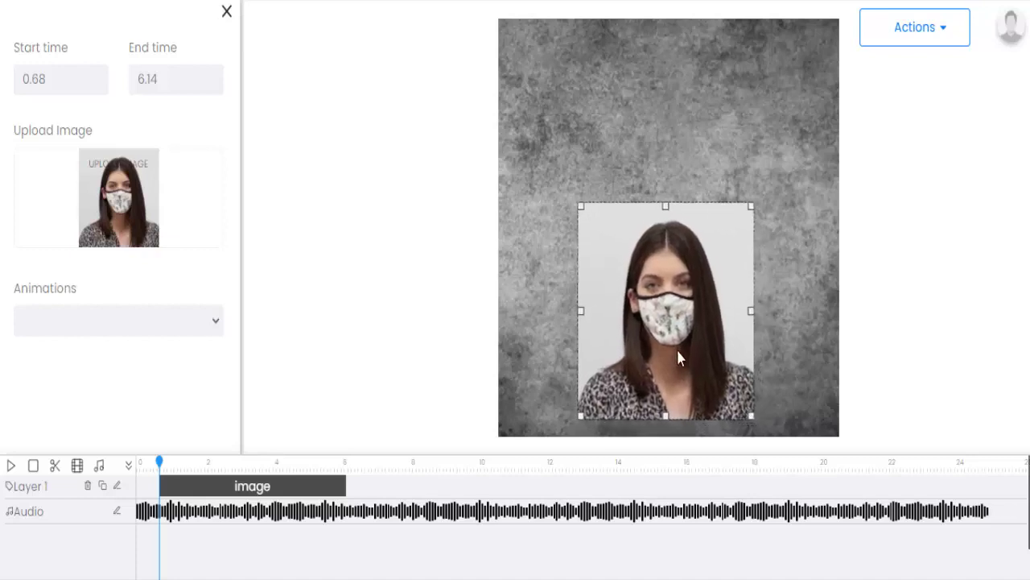
Step: Set the masked woman image's animation to fadeInUp
click(53, 321)
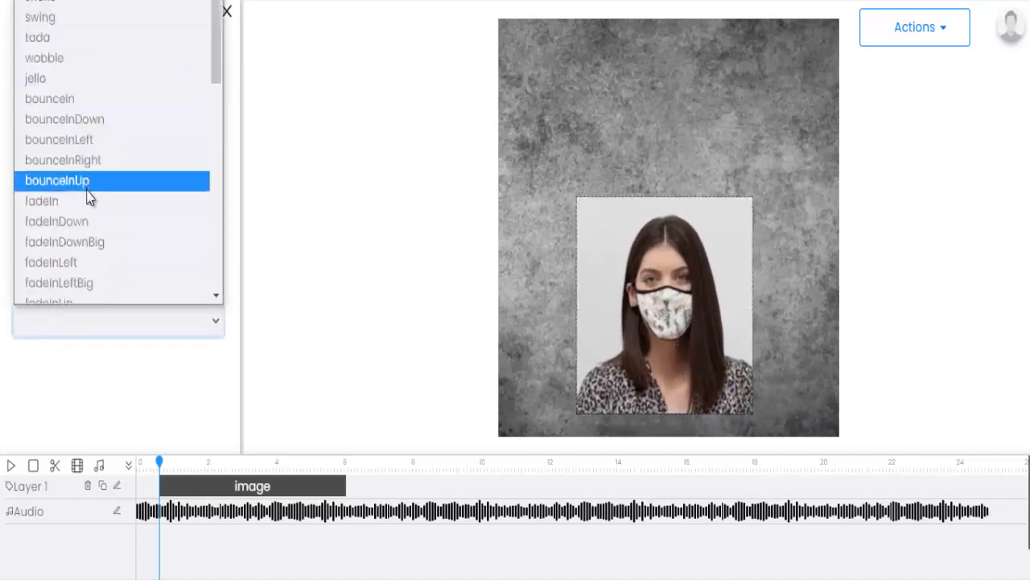
scroll(88, 198, down, 5)
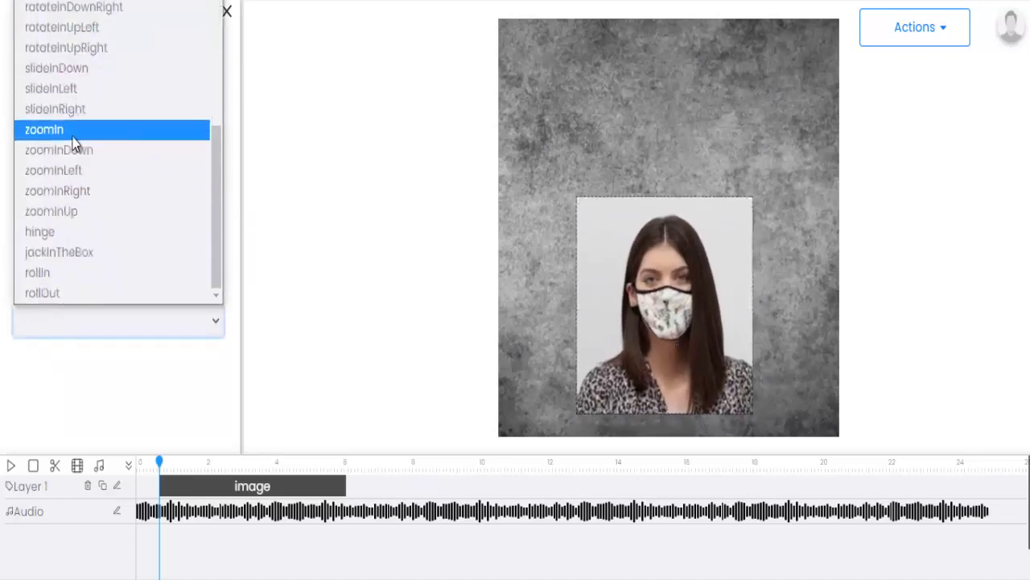
scroll(65, 213, up, 3)
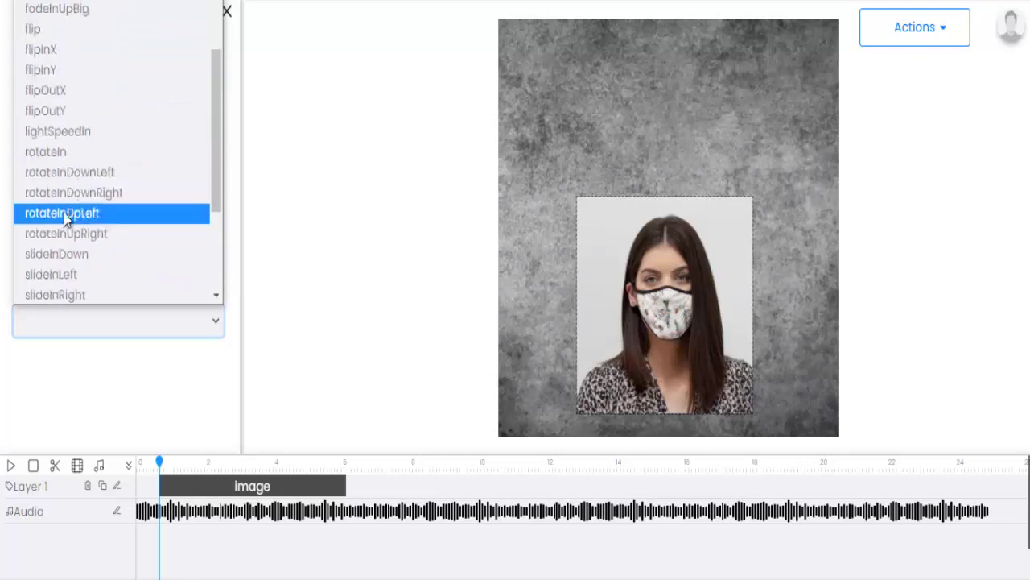
scroll(69, 205, down, 3)
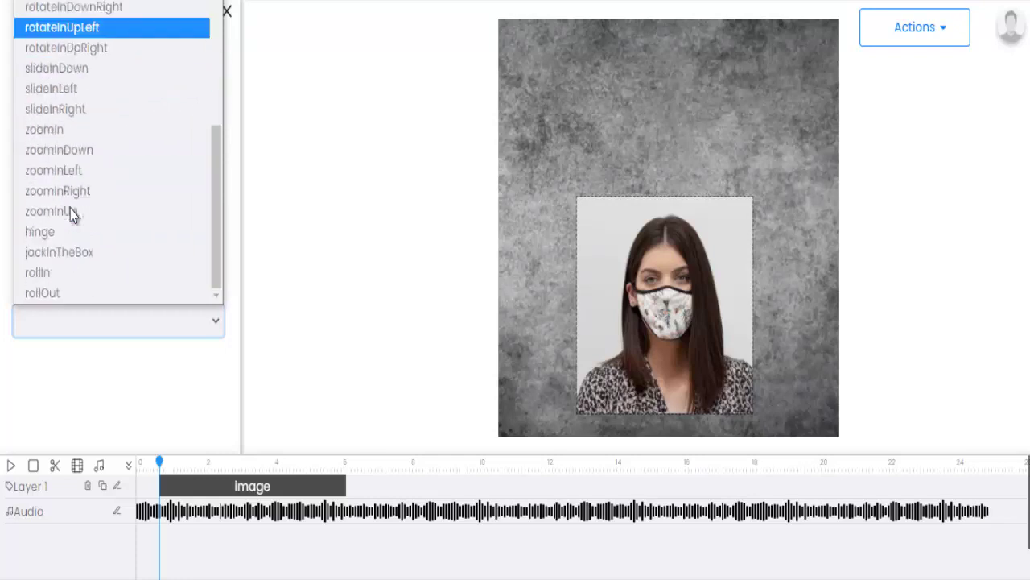
scroll(71, 203, up, 8)
scroll(62, 108, down, 3)
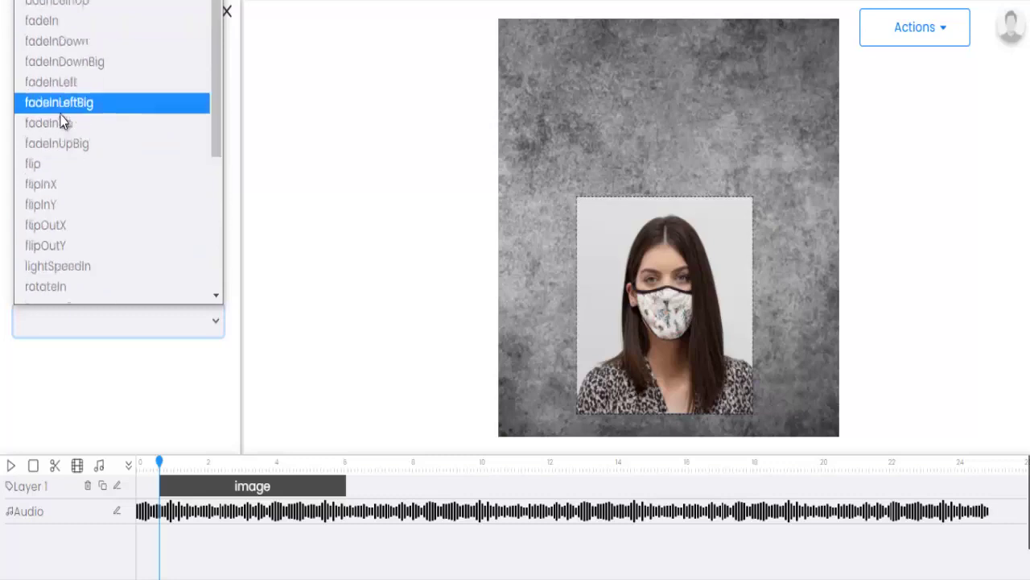
click(76, 116)
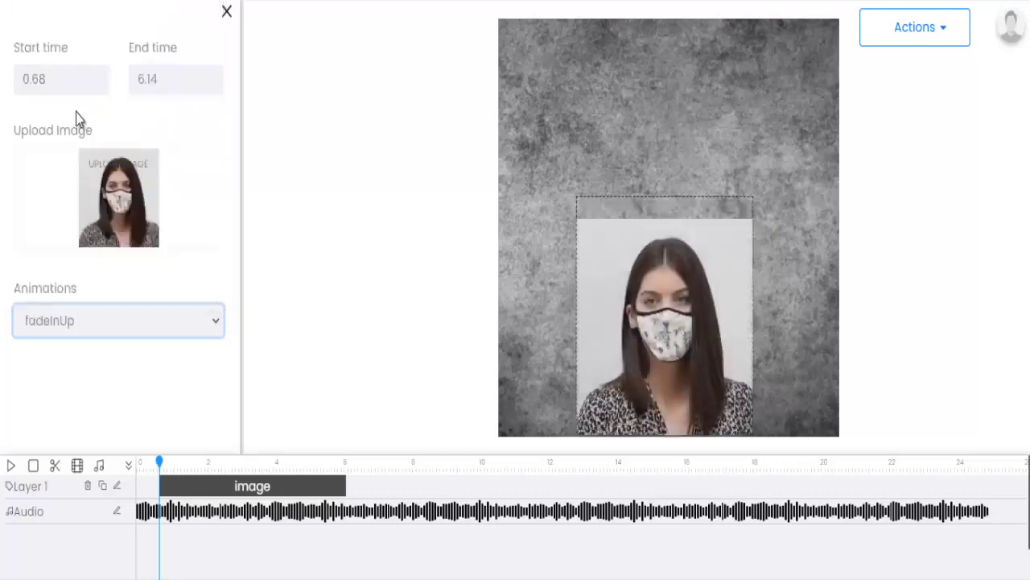
Step: Add a text layer over the image, running from 0.86 to 6.12 s
click(227, 17)
click(145, 69)
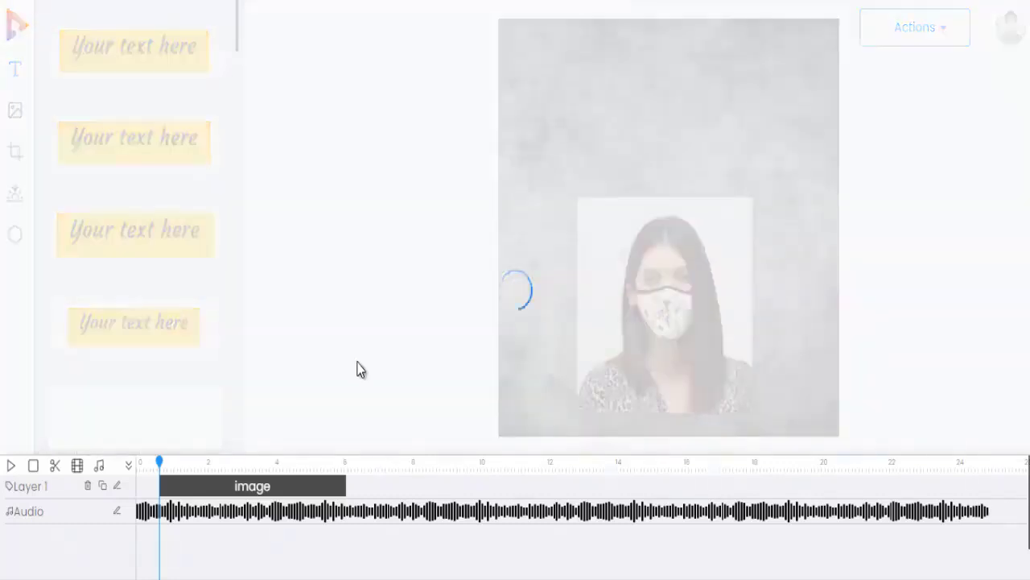
drag(189, 514, 338, 509)
Step: Make the new text's background colour fully transparent, rgba(0, 0, 0, 0)
click(136, 387)
scroll(153, 362, down, 2)
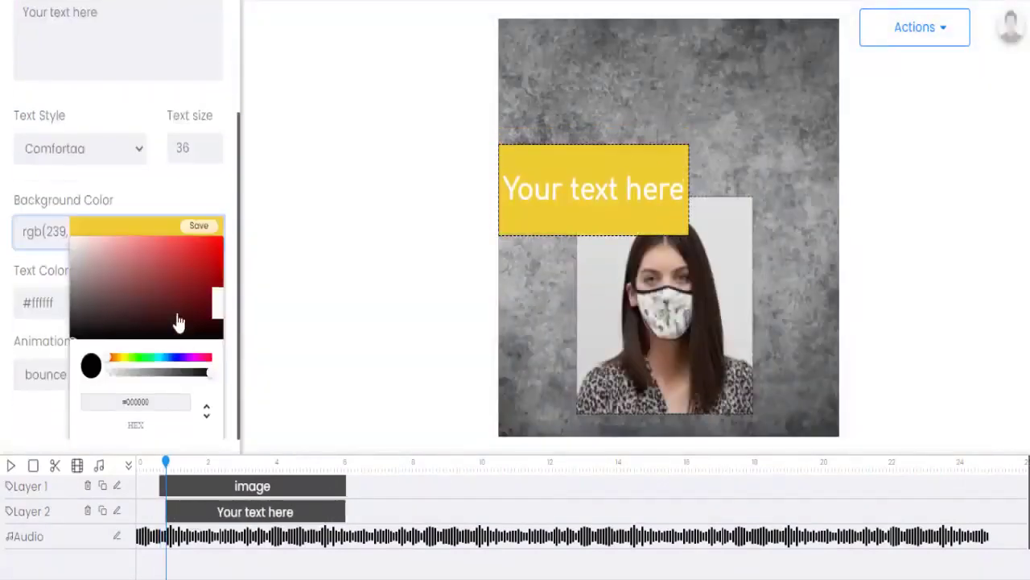
drag(210, 379, 90, 377)
click(204, 229)
Step: Replace the placeholder text with "Stylish & Comfy Masks"
scroll(89, 175, up, 2)
drag(98, 171, 5, 173)
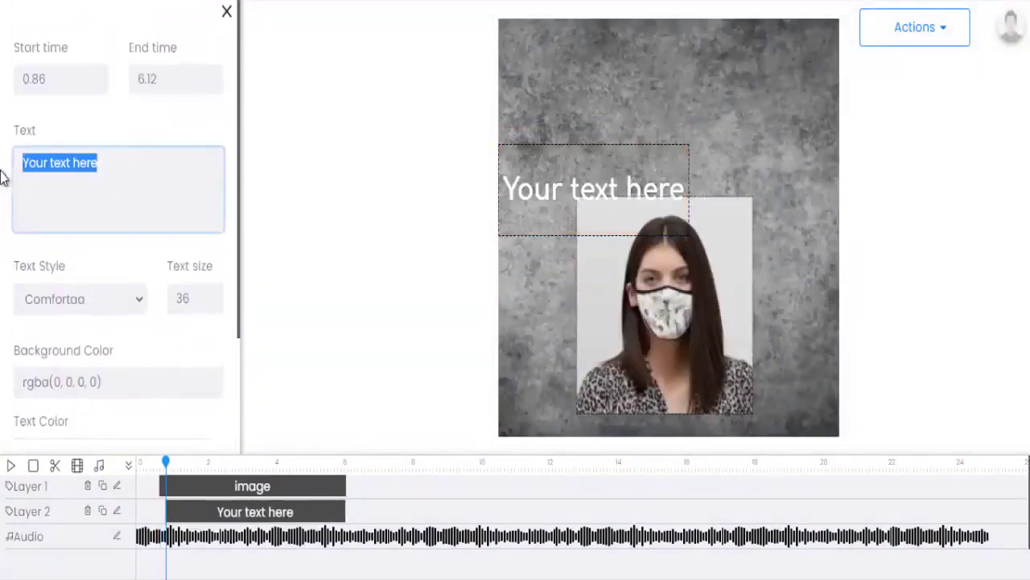
text(Stylish)
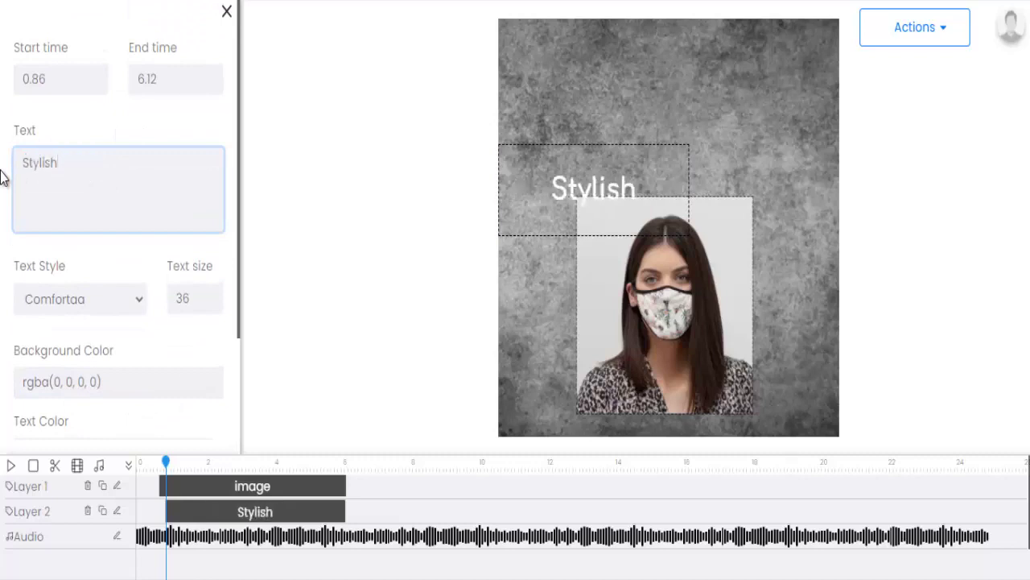
text( & Comfy Masks)
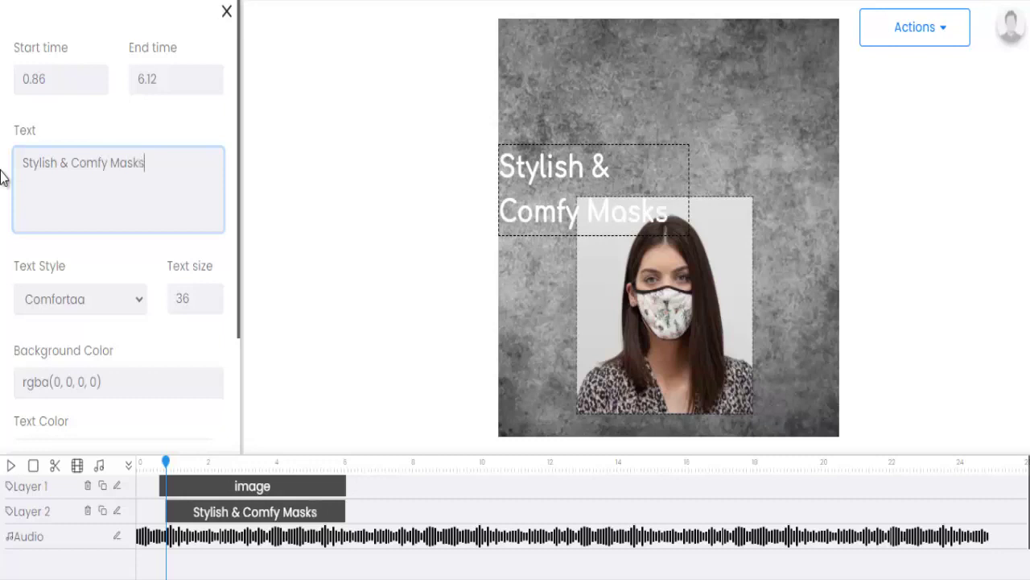
Step: Set the "Stylish & Comfy Masks" text style to Righteous
click(115, 314)
scroll(87, 104, down, 10)
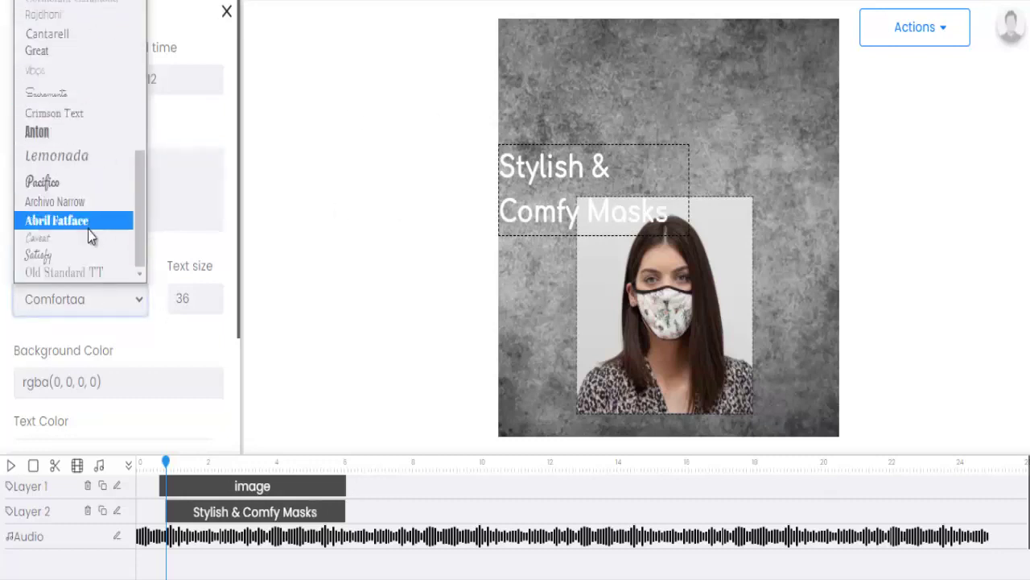
scroll(87, 158, up, 10)
click(65, 62)
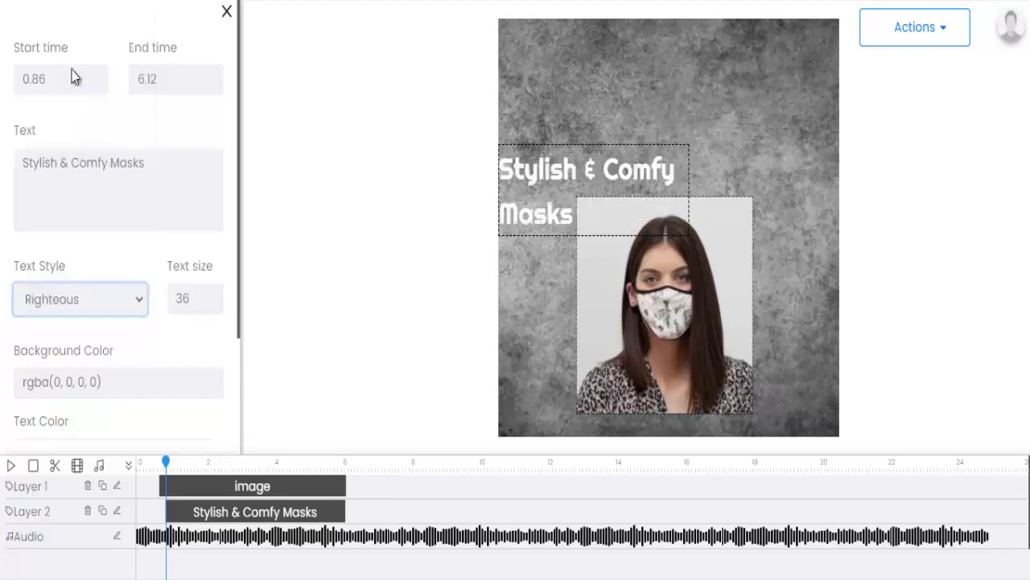
Step: Widen the title's text box so it fits on one line and place it above the masked woman image
click(652, 173)
drag(687, 190, 782, 190)
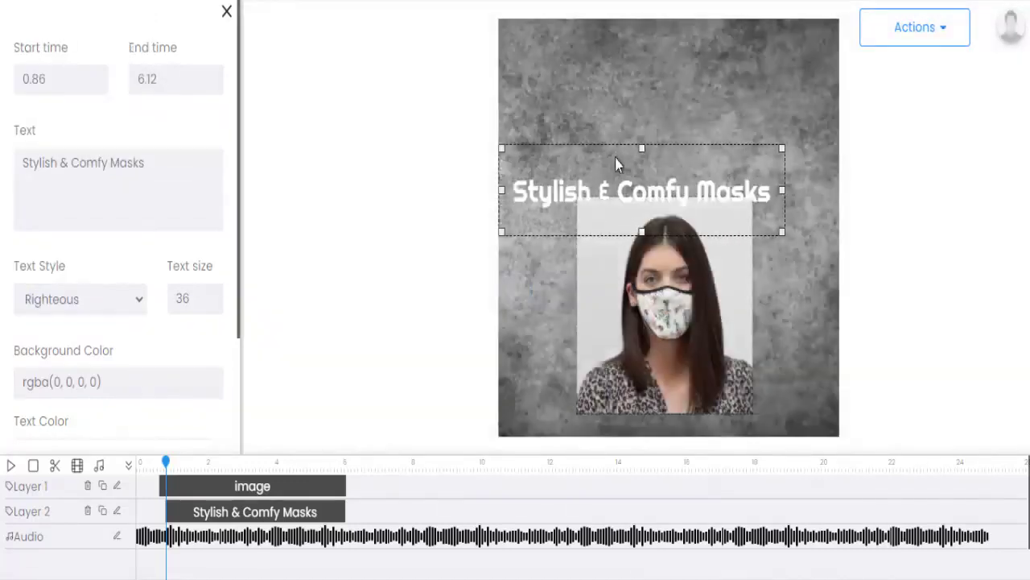
drag(644, 151, 667, 98)
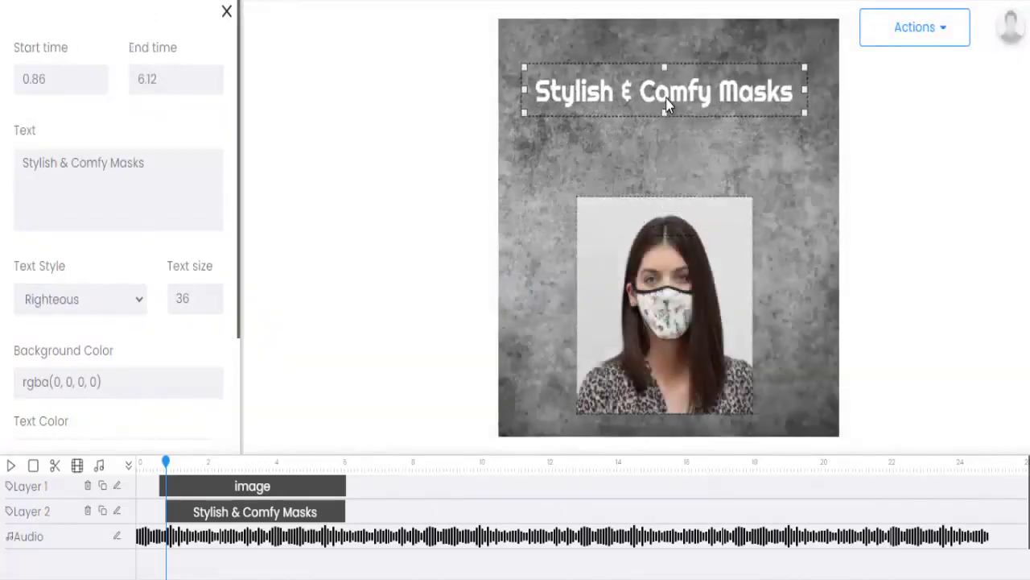
Step: Set the title's text colour to black, #000000, and keep its background transparent
scroll(93, 327, down, 2)
click(119, 250)
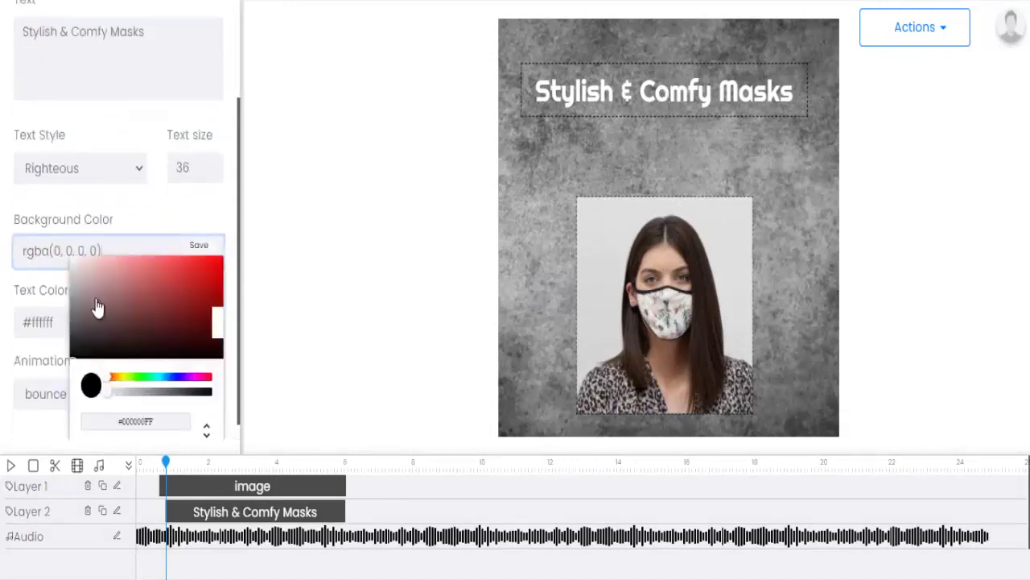
click(201, 246)
click(58, 324)
click(75, 412)
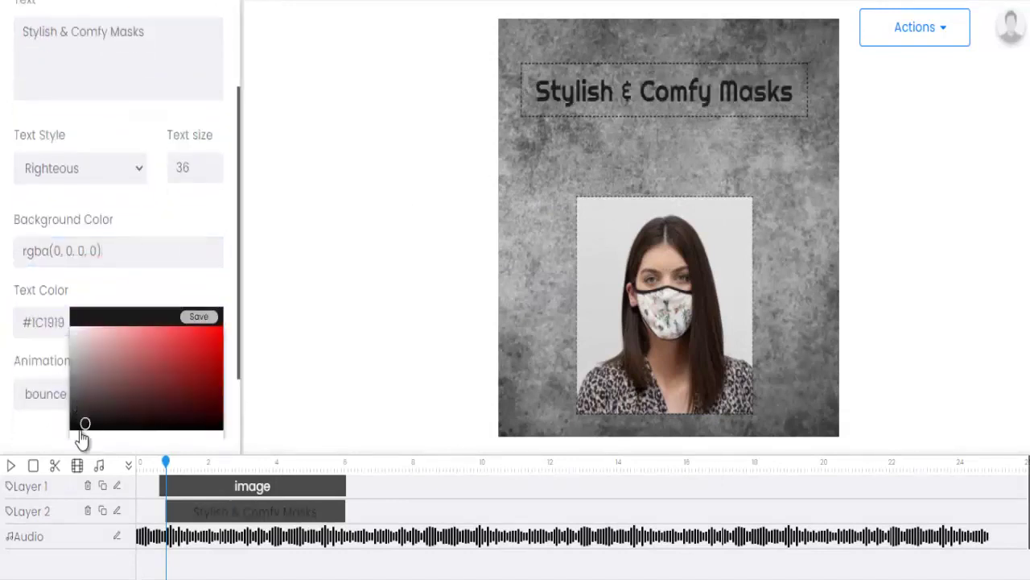
click(198, 317)
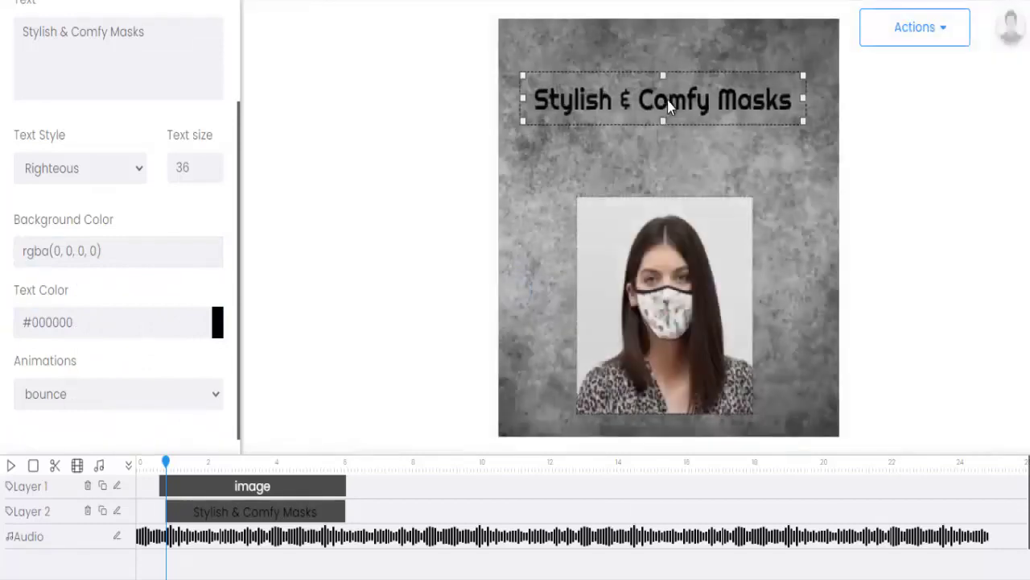
Step: Enlarge the masked woman image upward and sideways so it fills the area below the title, and check it together with the title
click(660, 279)
drag(577, 197, 573, 162)
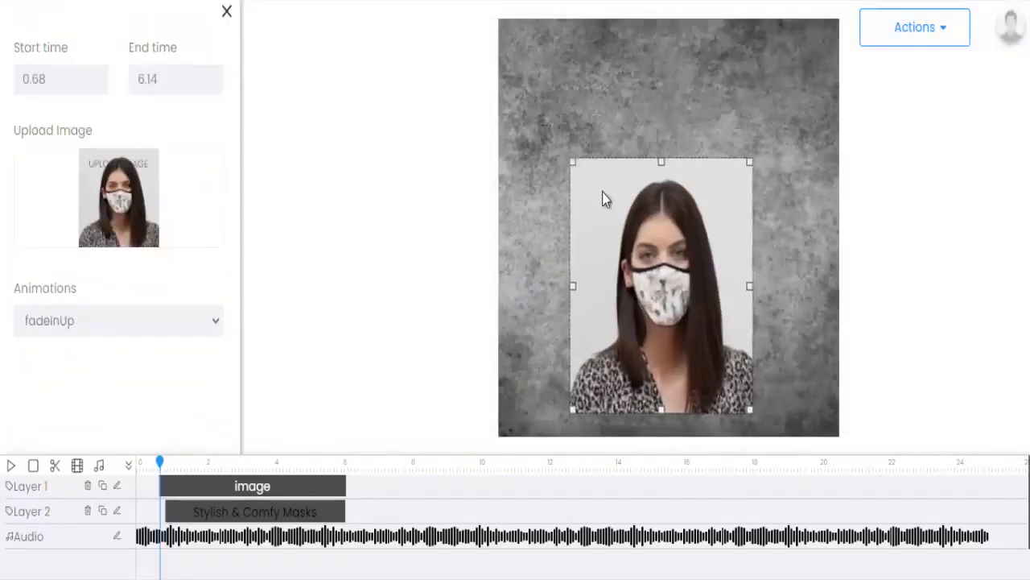
drag(749, 285, 759, 285)
click(239, 463)
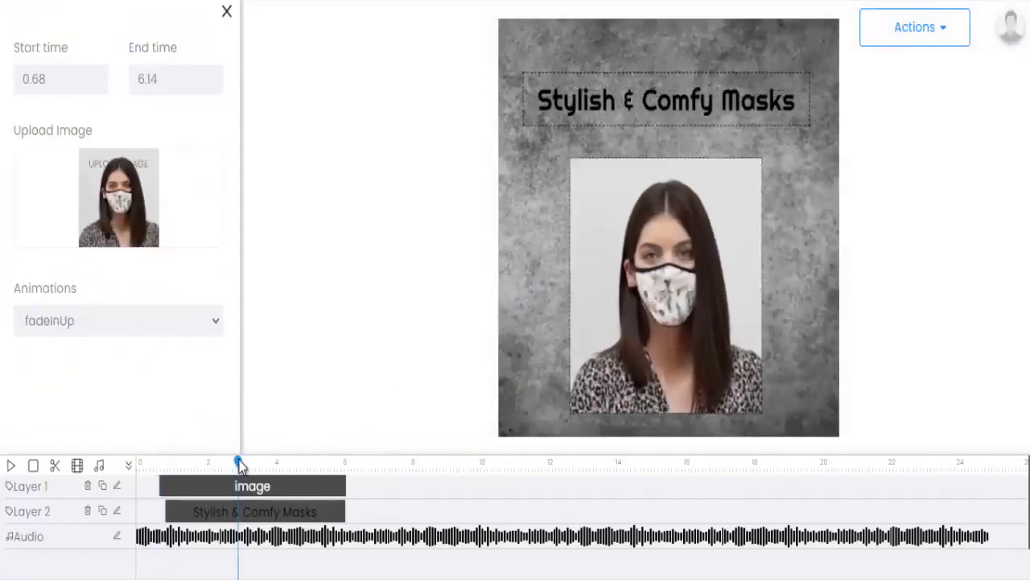
Step: Set the title text to run from 1.34 to 6.16 s and give it the slideInRight animation
drag(172, 515, 210, 512)
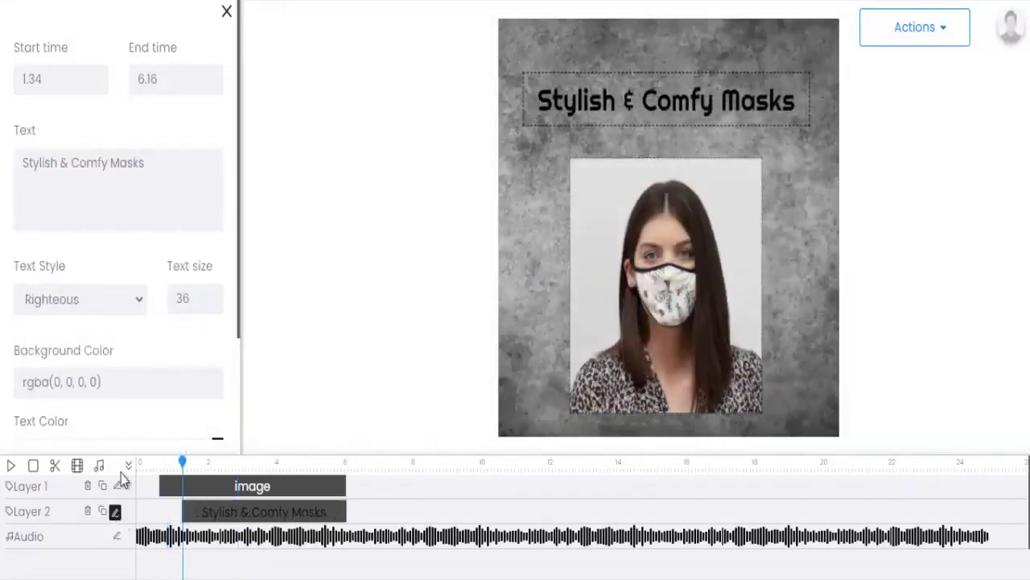
scroll(112, 389, down, 2)
click(82, 396)
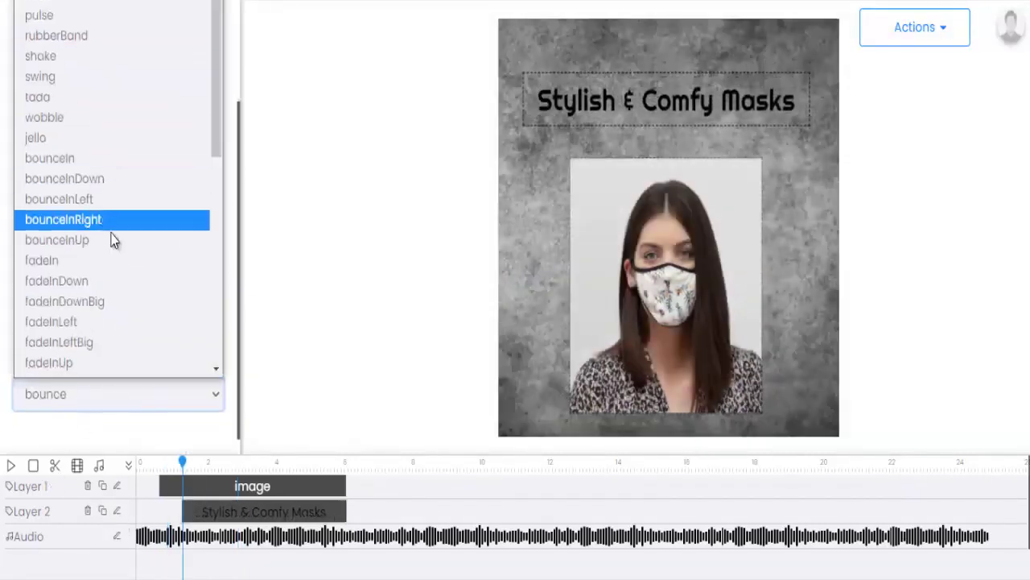
scroll(76, 202, down, 5)
click(72, 187)
scroll(120, 161, up, 2)
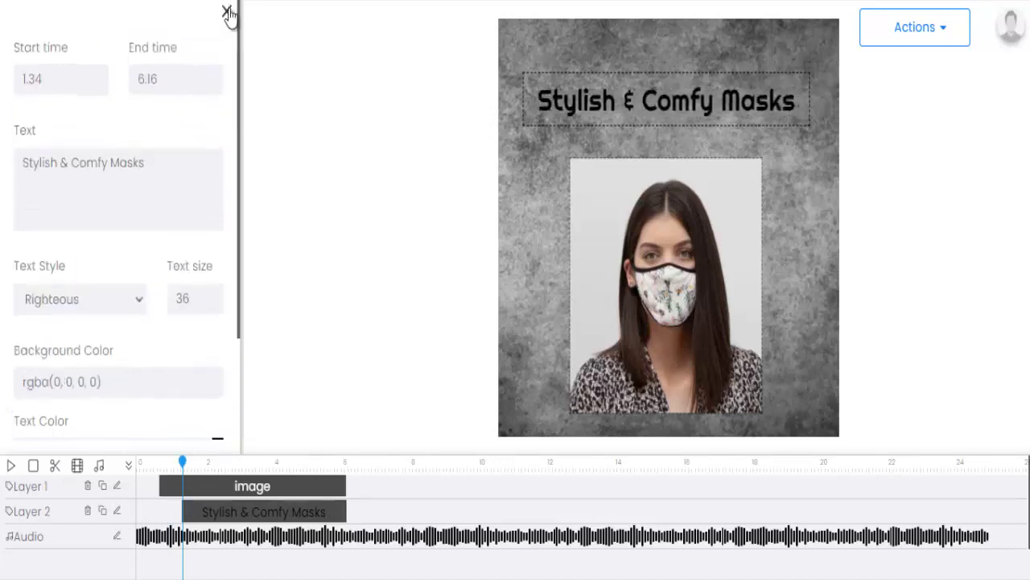
click(228, 8)
Step: Add the image of the woman in the purple mask, running from 6.64 to 12.32 s
click(363, 465)
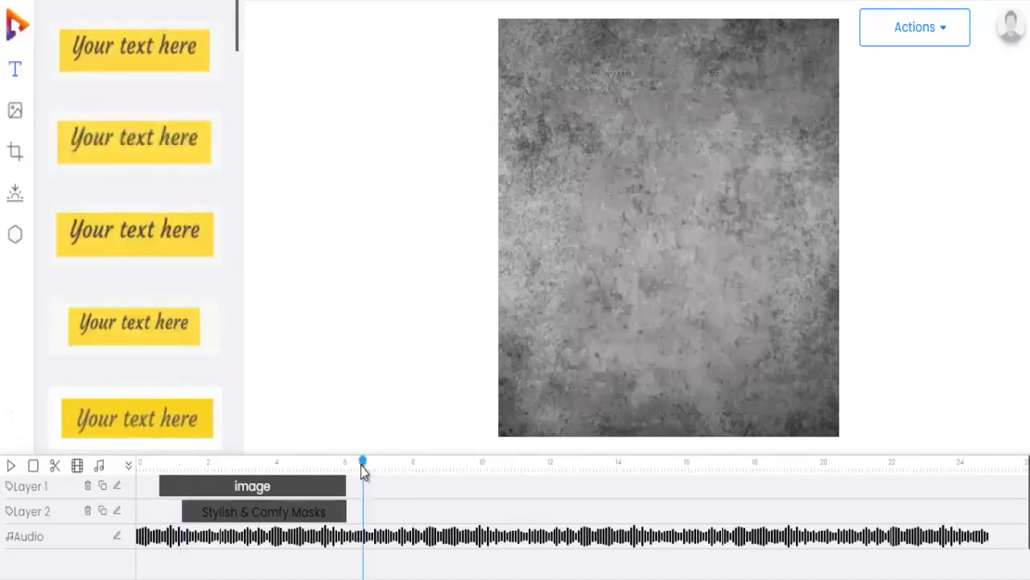
click(14, 110)
drag(427, 537, 549, 541)
click(545, 211)
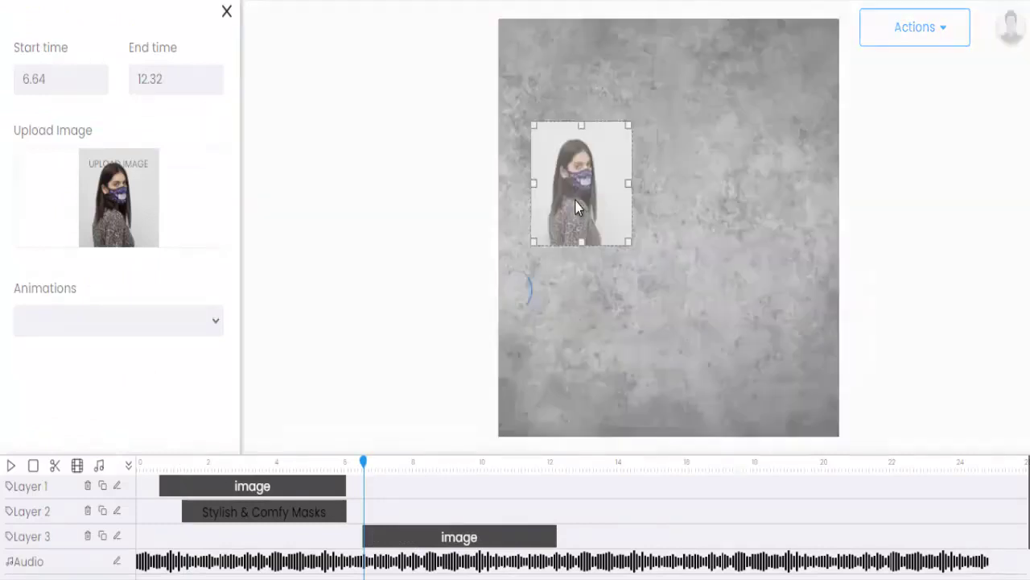
Step: Enlarge the purple mask image, centre it along the canvas's upper edge and set its animation to fadeInDown
drag(545, 211, 516, 146)
drag(604, 165, 678, 268)
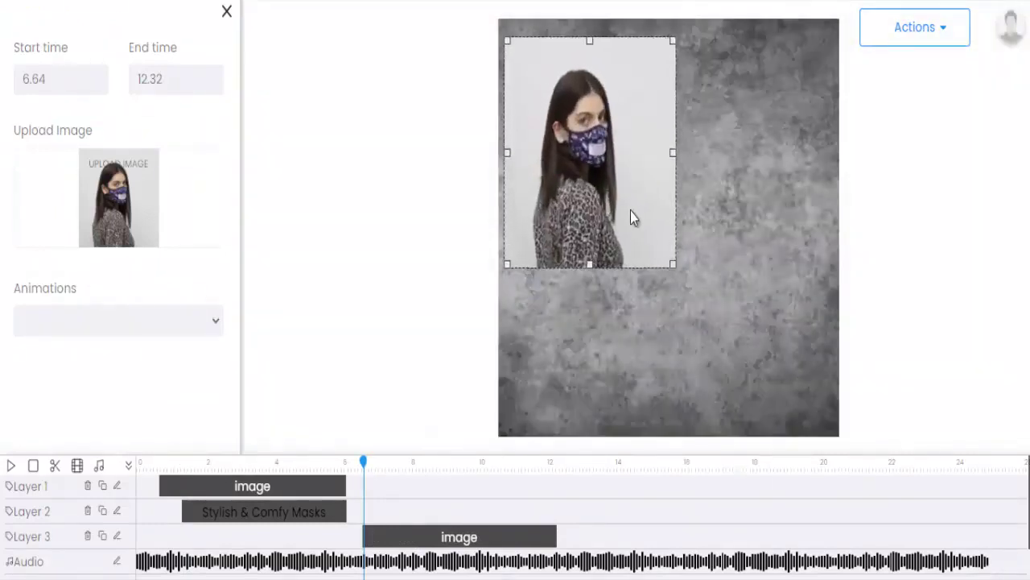
drag(631, 211, 723, 219)
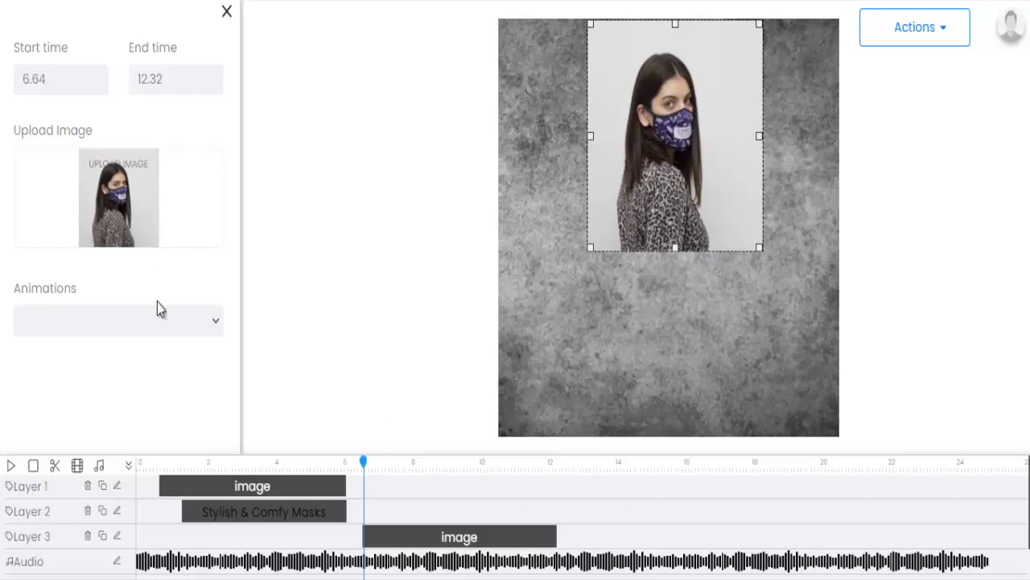
click(155, 310)
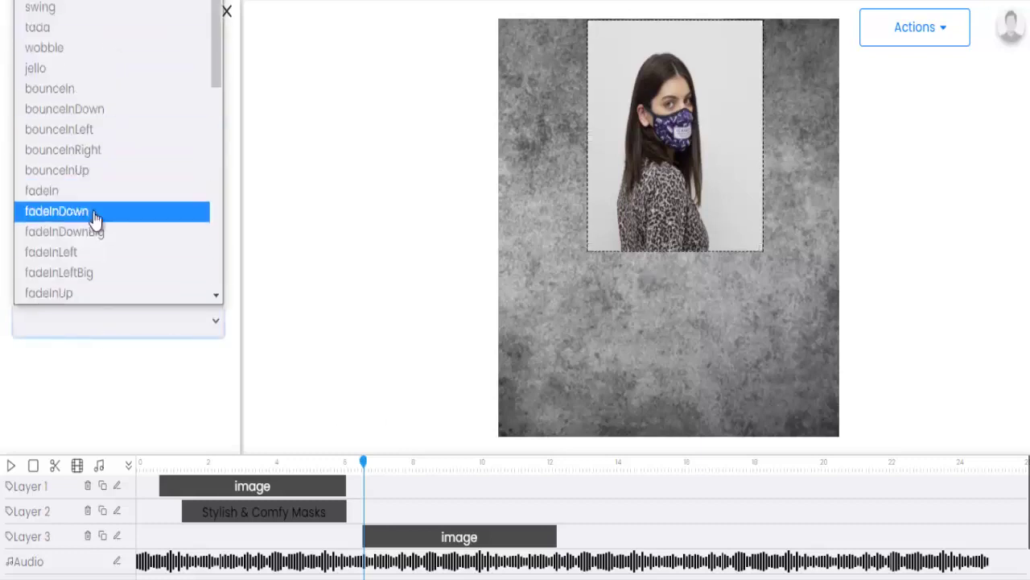
click(95, 211)
Step: Duplicate the "Stylish & Comfy Masks" text, shift the copy to 7.46–12.28 s and place it below the purple mask image
click(102, 515)
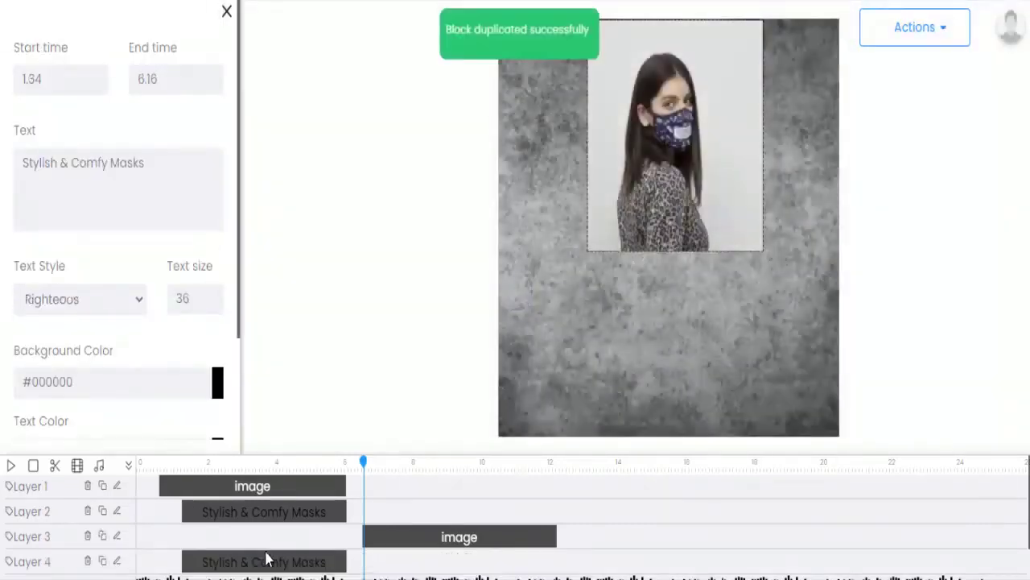
drag(265, 556, 442, 557)
click(443, 557)
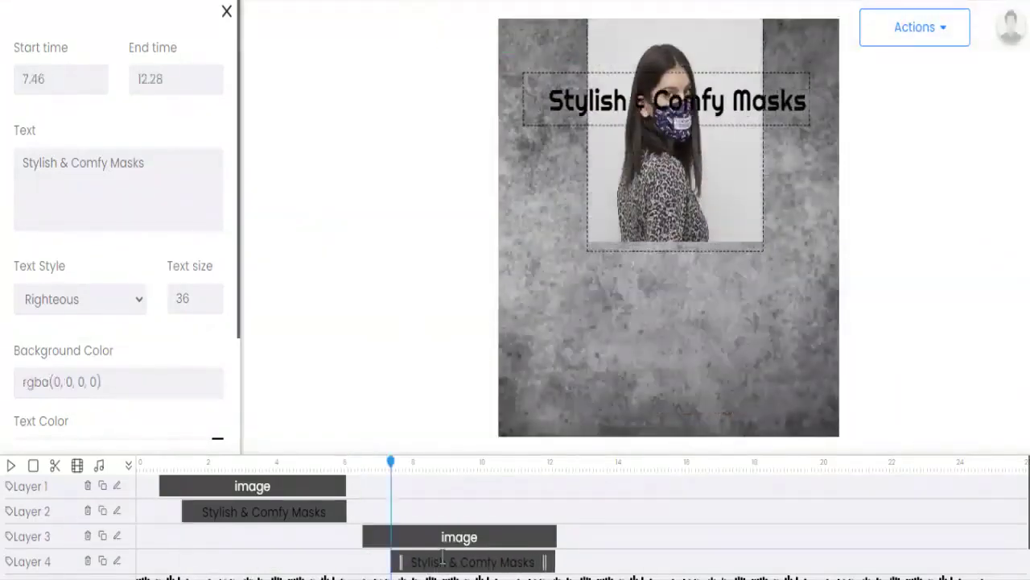
drag(699, 110, 694, 357)
Step: Replace the copied text with "Reusable two-Ply" and move it up close beneath the image
text(Re)
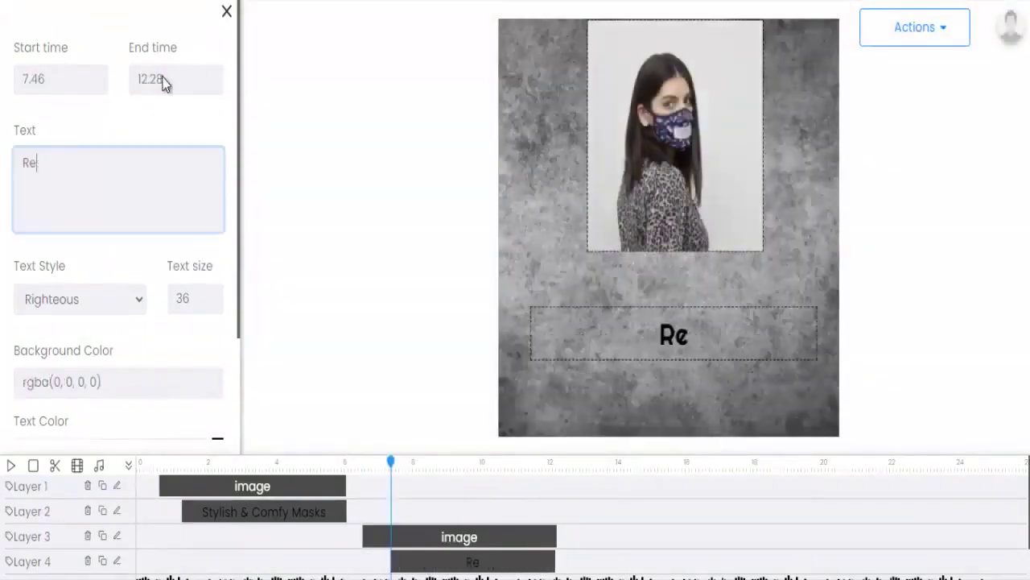
text(ssable t)
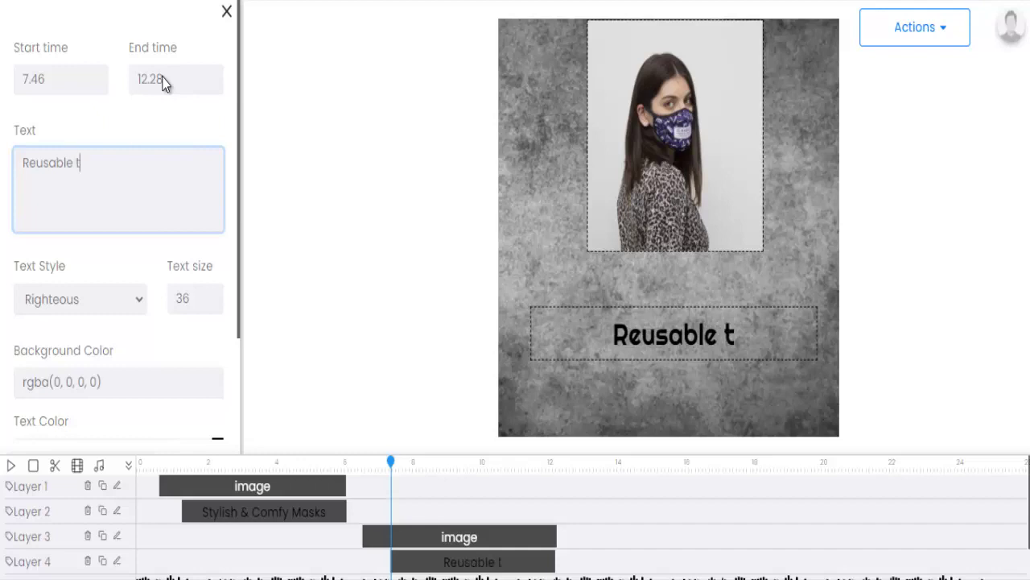
text(wo-Ply)
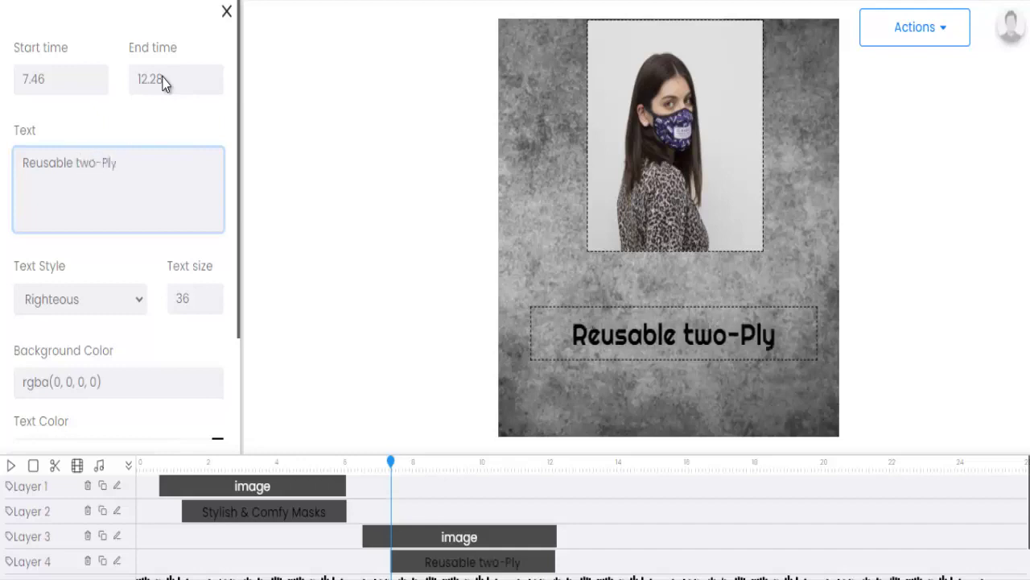
drag(675, 342, 682, 301)
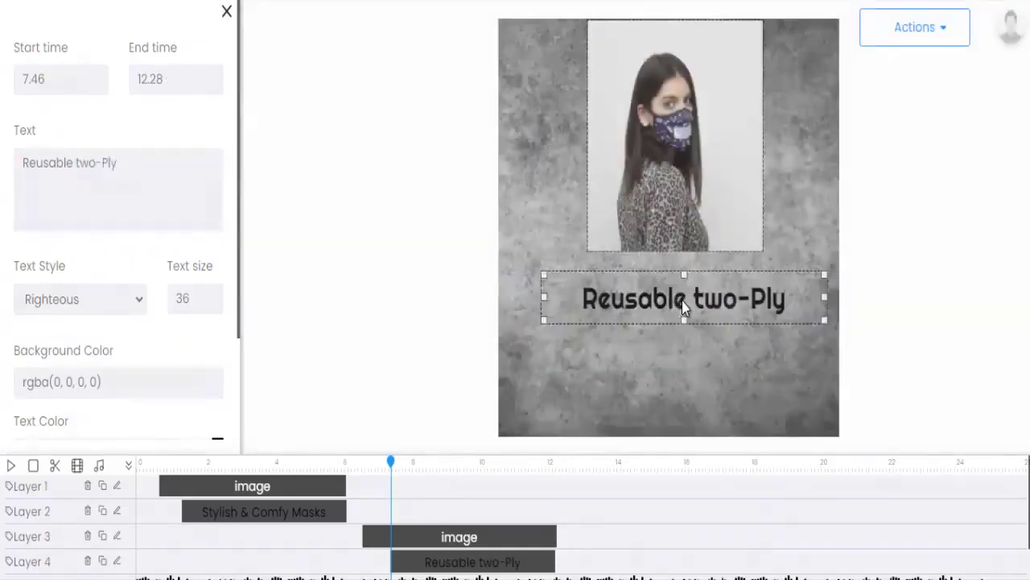
Step: Duplicate the "Reusable two-Ply" text, start the copy at 8 s and place it beneath the original
click(101, 561)
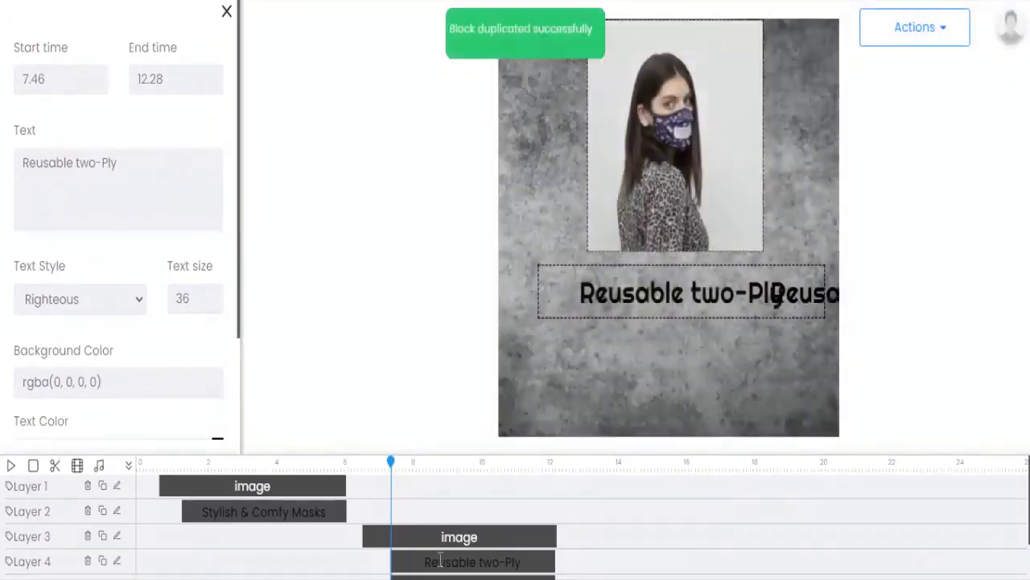
drag(405, 537, 410, 537)
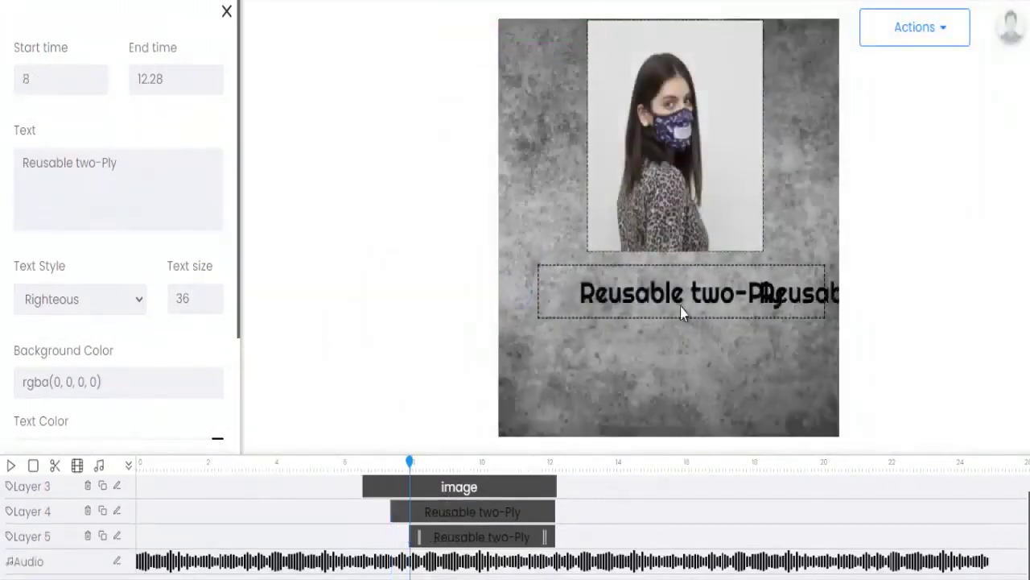
drag(680, 307, 677, 375)
Step: Replace the lower copy's text with "Cloth face converting"
triple_click(97, 181)
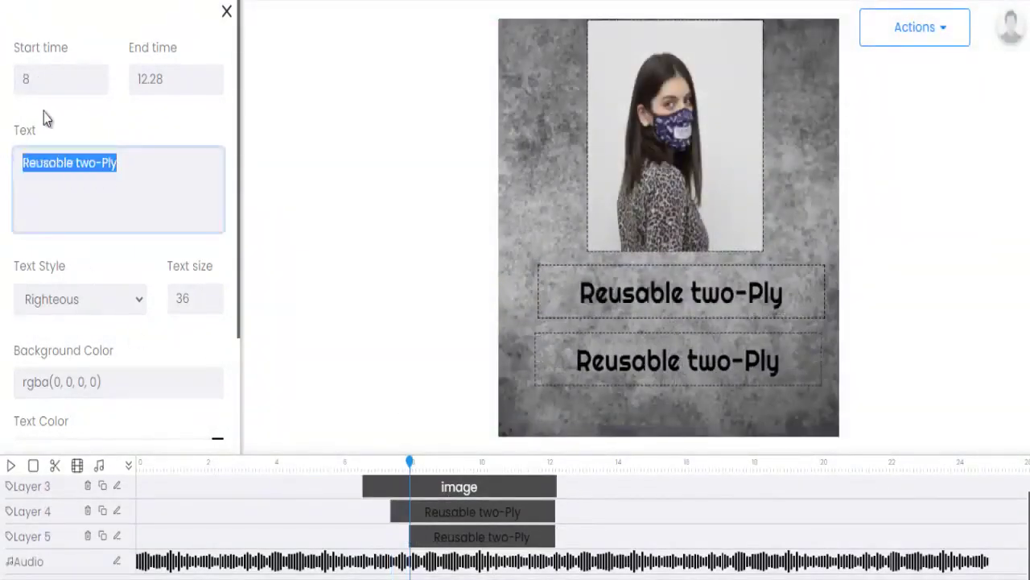
key(BackSpace)
text(cmo)
key(BackSpace)
key(BackSpace)
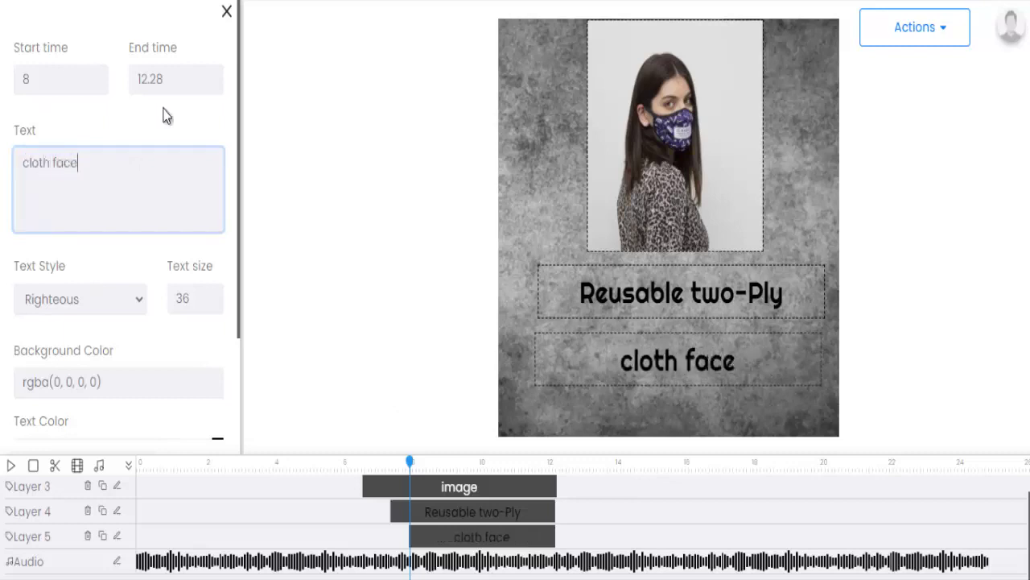
text(loth face converting)
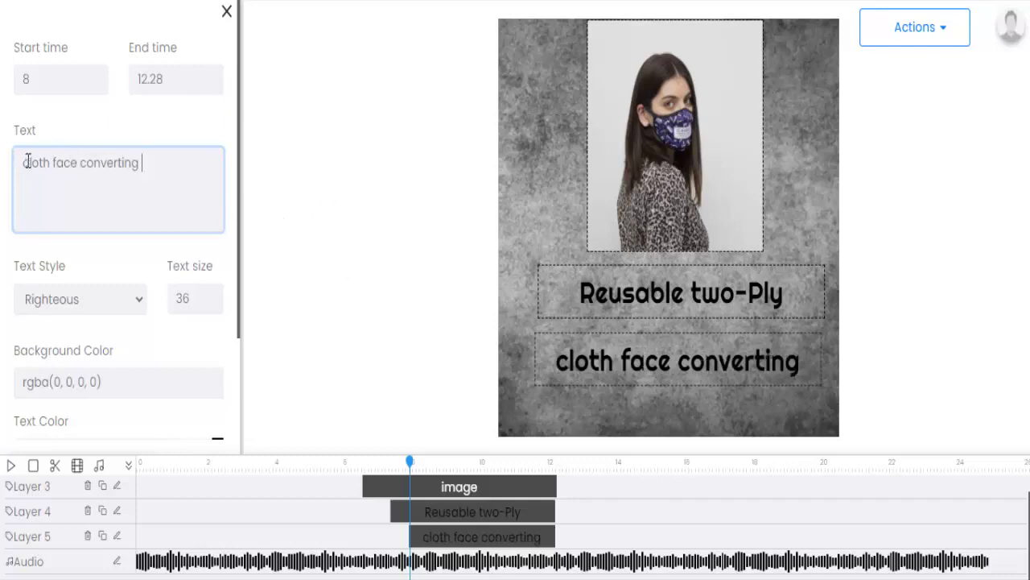
key(Delete)
text(C)
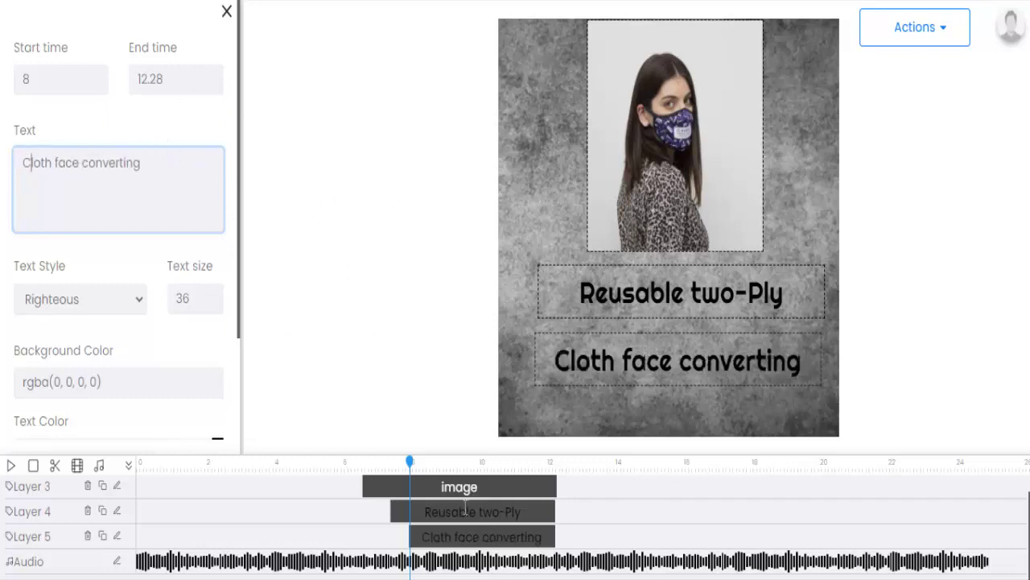
Step: Set the "Reusable two-Ply" text's animation to slideInLeft and check both text lines with the image on the canvas
scroll(103, 384, down, 3)
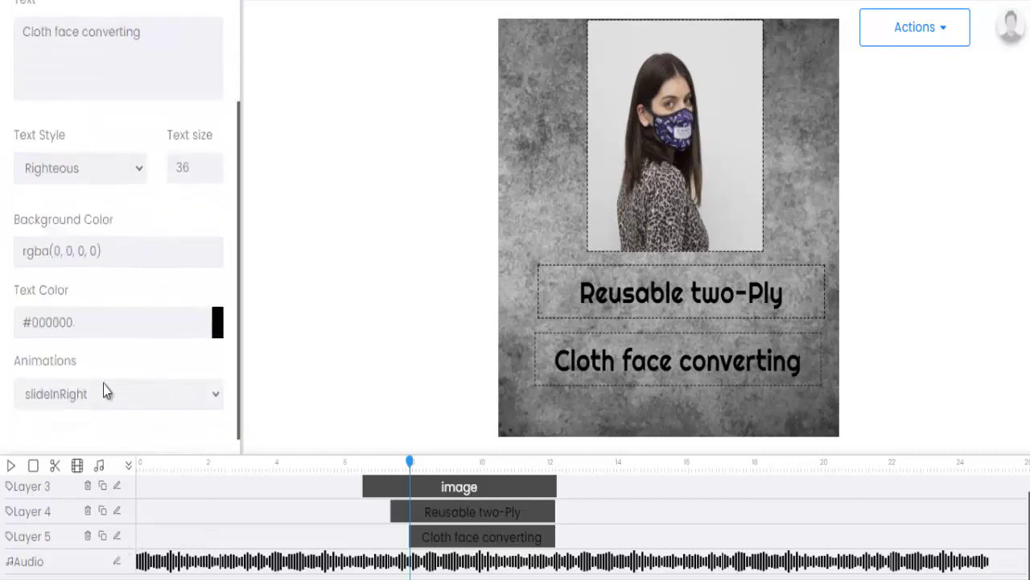
click(103, 384)
scroll(111, 373, down, 1)
click(117, 512)
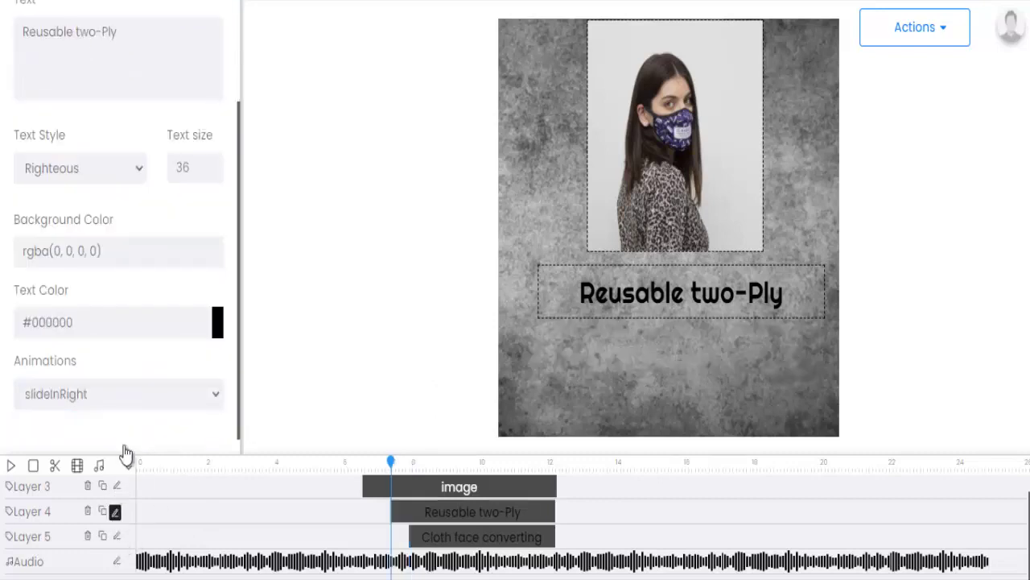
click(121, 394)
scroll(70, 242, down, 2)
click(51, 161)
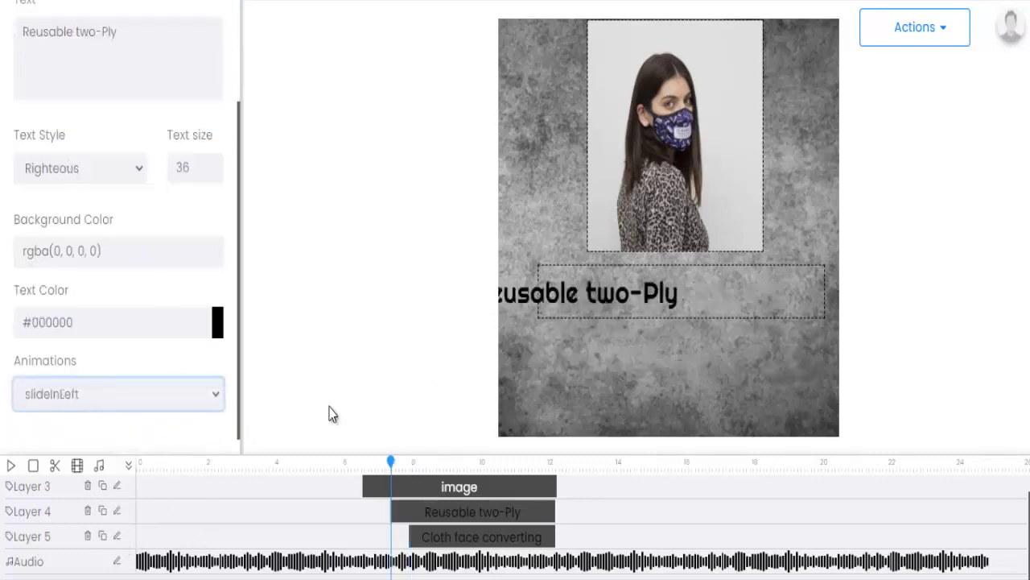
click(460, 461)
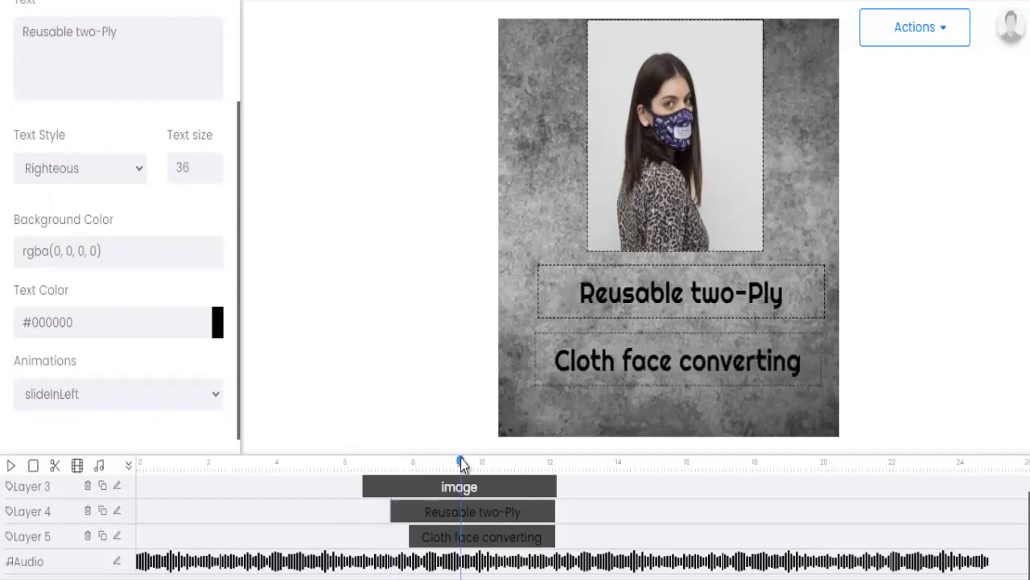
scroll(224, 153, up, 2)
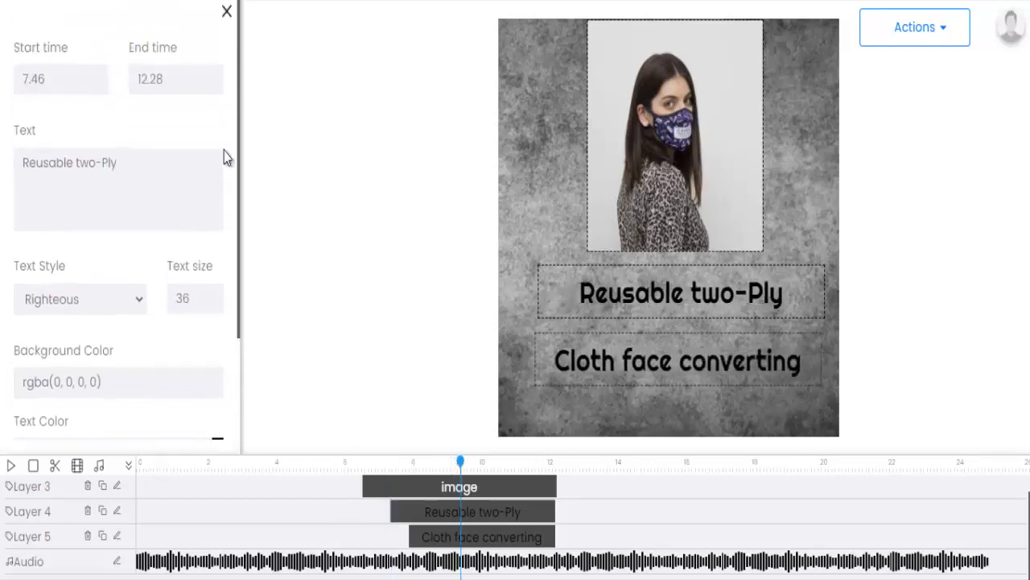
click(225, 9)
Step: Retime the blue-mask image to run from about 8 s to 14 s and shift both of its text lines to end at 14 s
click(589, 465)
scroll(487, 503, up, 1)
scroll(487, 503, down, 1)
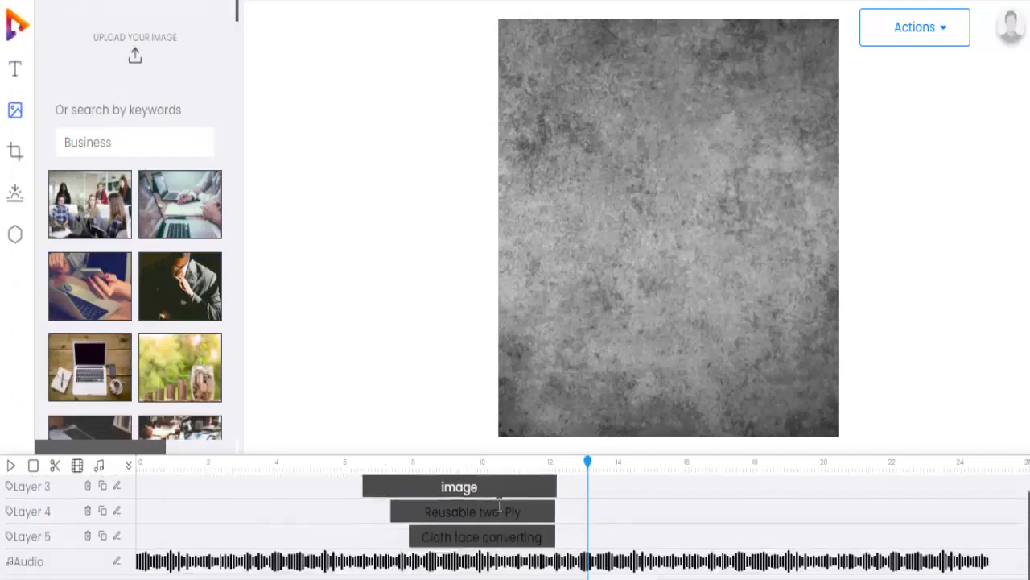
click(524, 489)
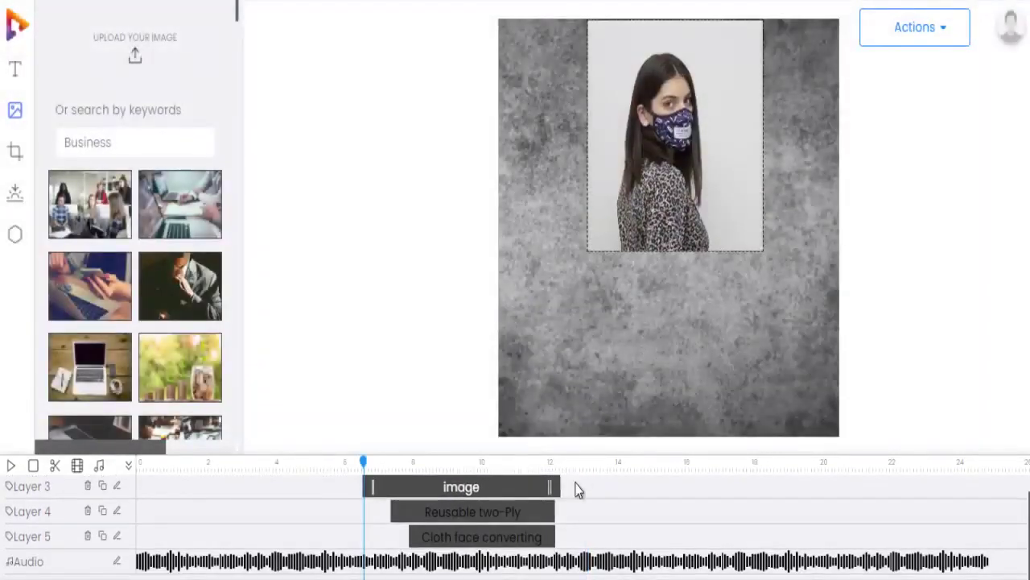
drag(492, 512, 561, 512)
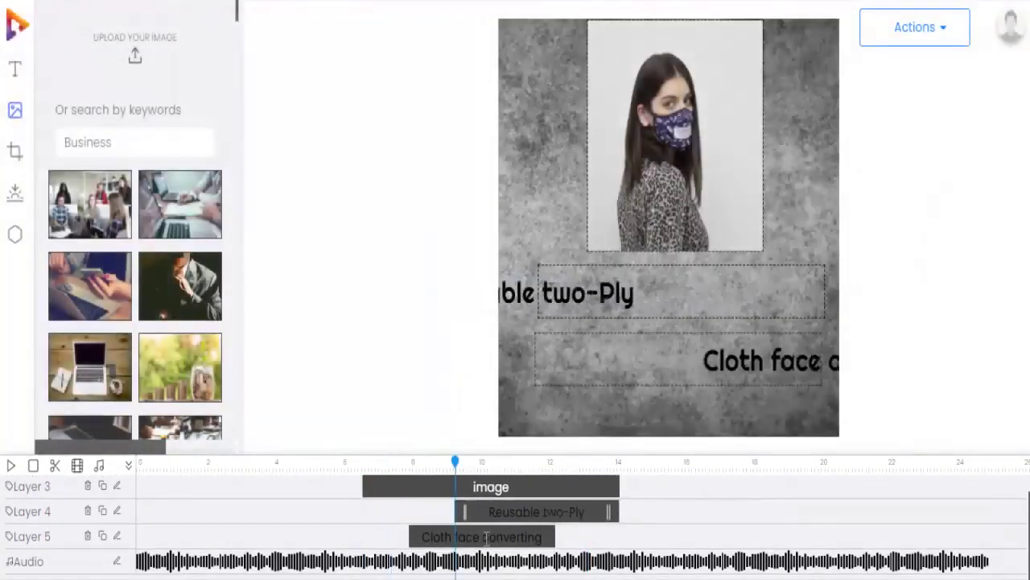
drag(485, 537, 549, 538)
click(372, 488)
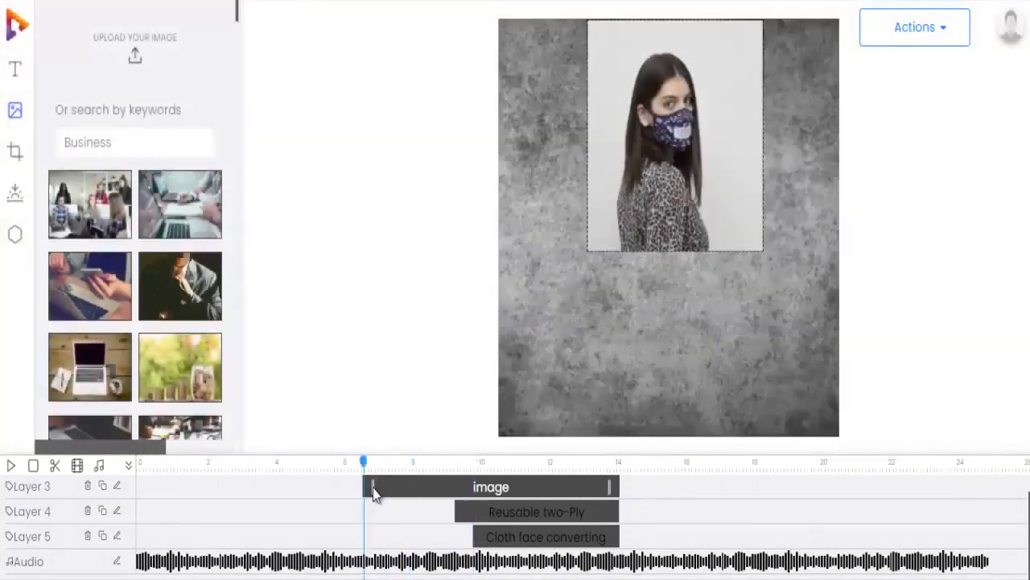
mouse_move(409, 486)
mouse_down()
mouse_move(405, 505)
mouse_move(414, 486)
mouse_move(427, 485)
mouse_up()
Step: Extend the first mask image to about 7.2 s and make the "Stylish & Comfy Masks" text run from about 1.6 s to the same end
click(302, 487)
drag(345, 484, 384, 484)
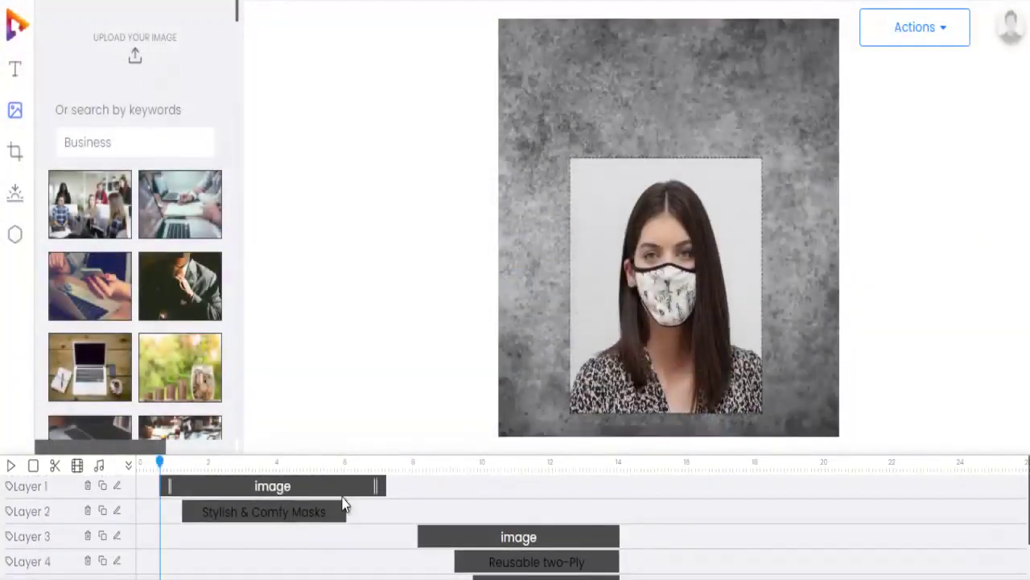
drag(298, 508, 334, 510)
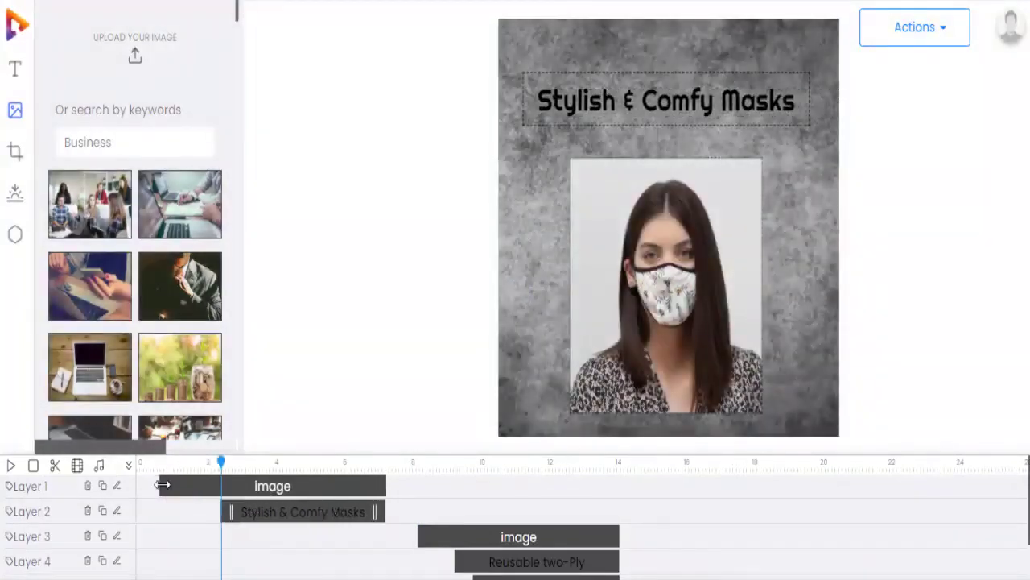
click(163, 486)
drag(222, 522, 196, 517)
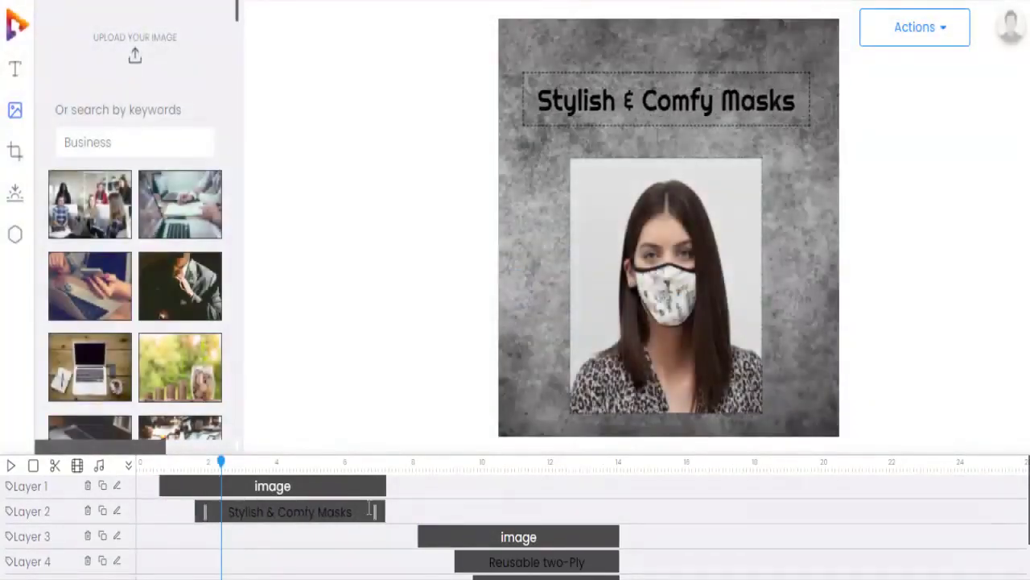
Step: Upload the yellow-mask picture custom-face-mask-for-women-891890_l.jpg as a new image layer running from 14.94 s to 19.9 s
scroll(665, 480, down, 2)
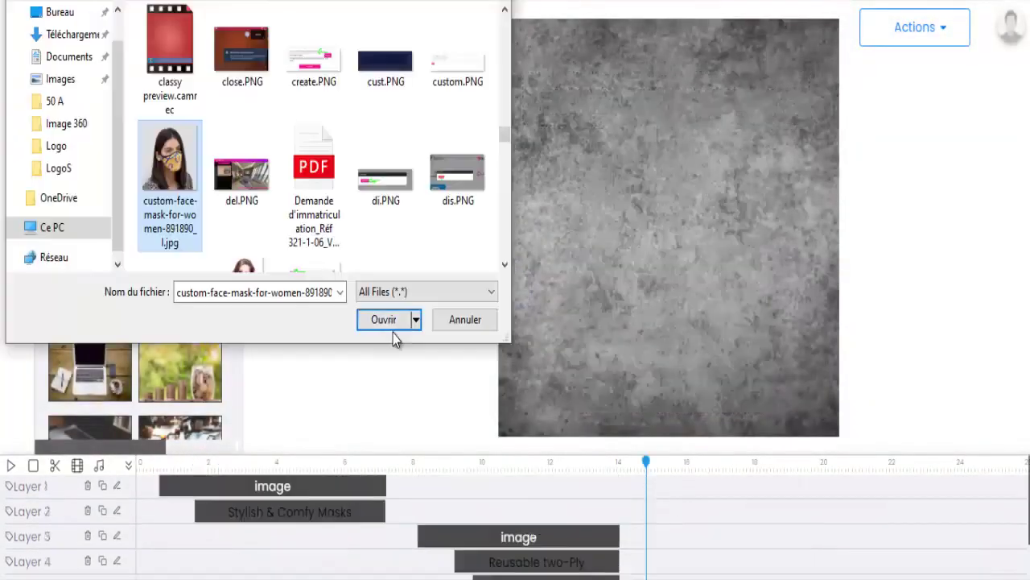
click(392, 328)
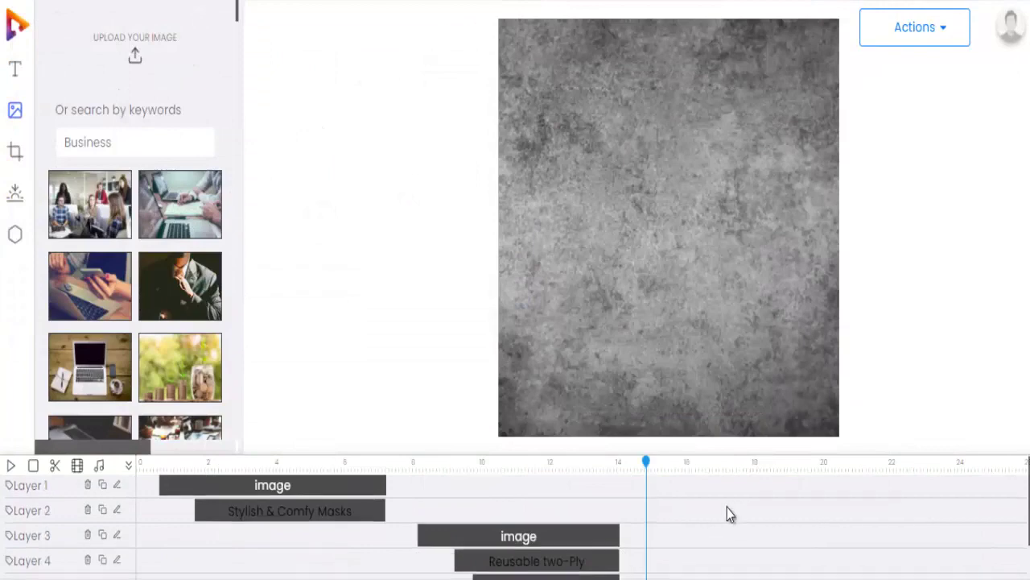
scroll(725, 549, down, 1)
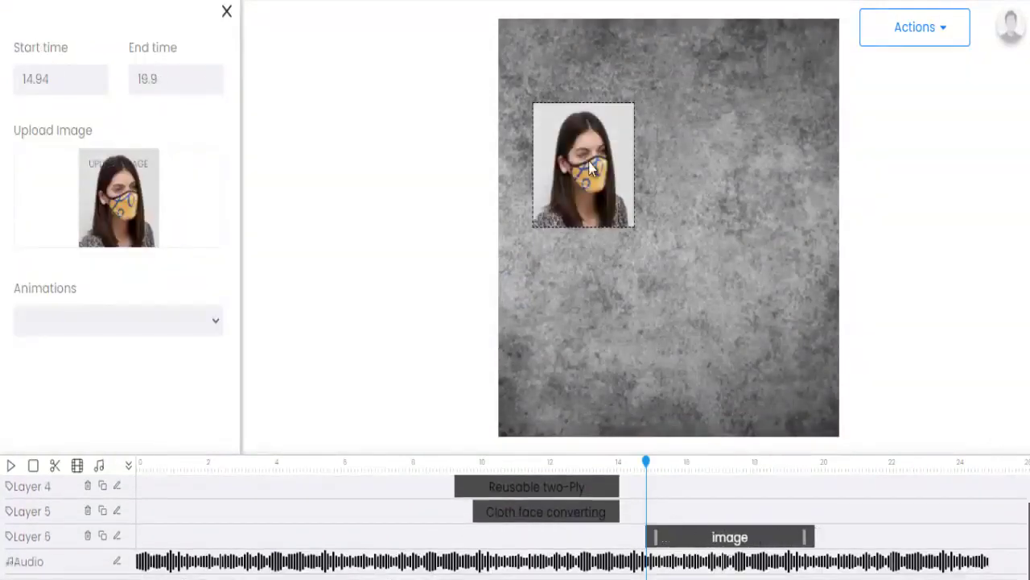
Step: Enlarge the yellow-mask image to over half the canvas width and height and place it in the canvas's upper-left area
drag(592, 165, 581, 135)
drag(626, 193, 714, 302)
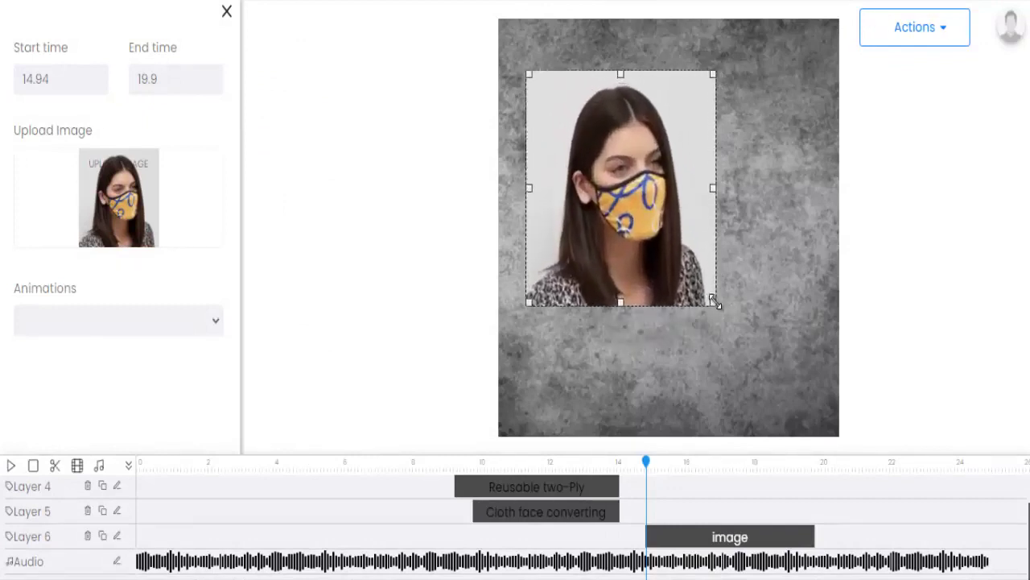
drag(659, 251, 651, 220)
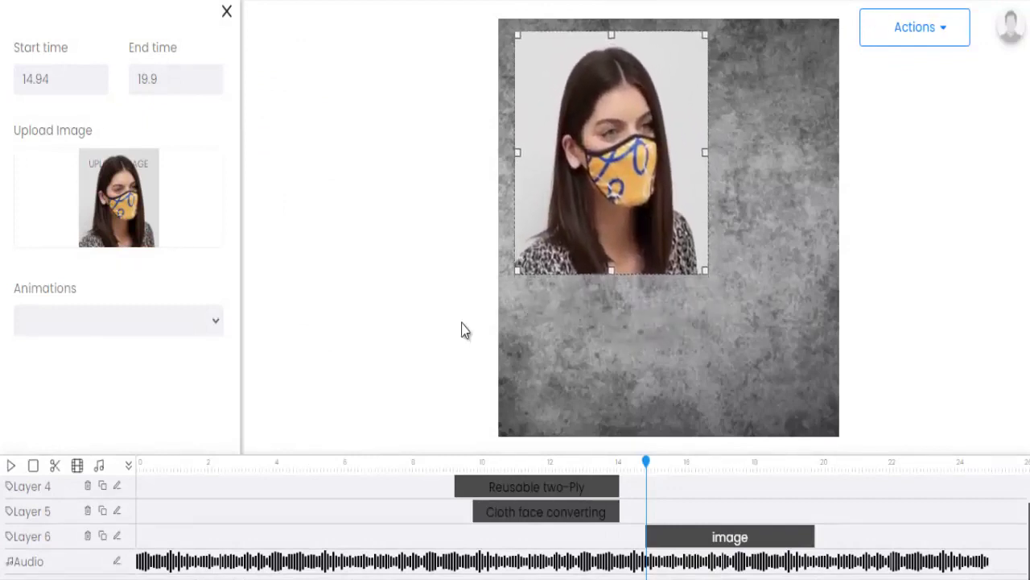
Step: Set the yellow-mask image's animation to zoomIn and close its settings
click(129, 324)
scroll(80, 124, down, 10)
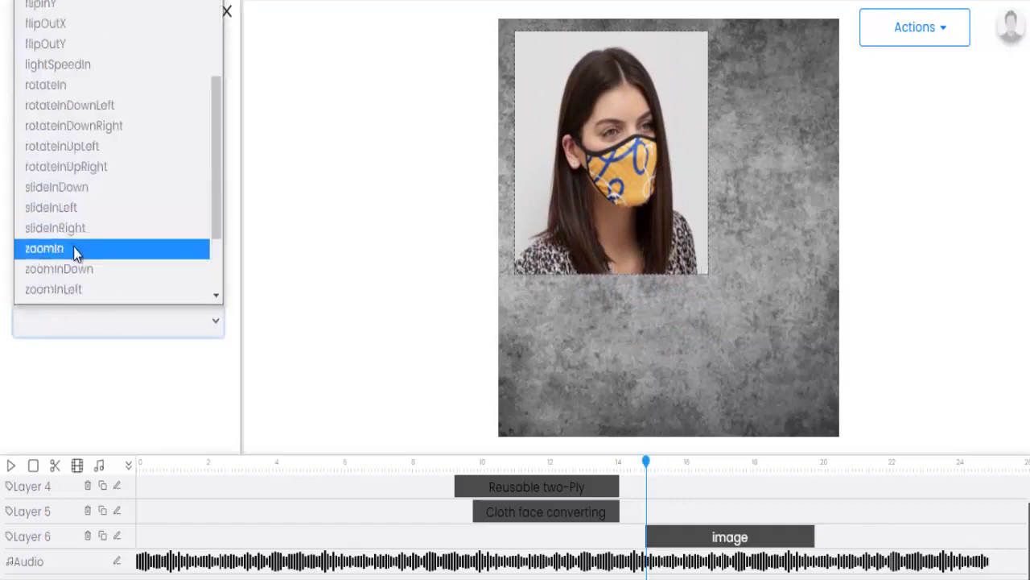
click(75, 253)
click(227, 12)
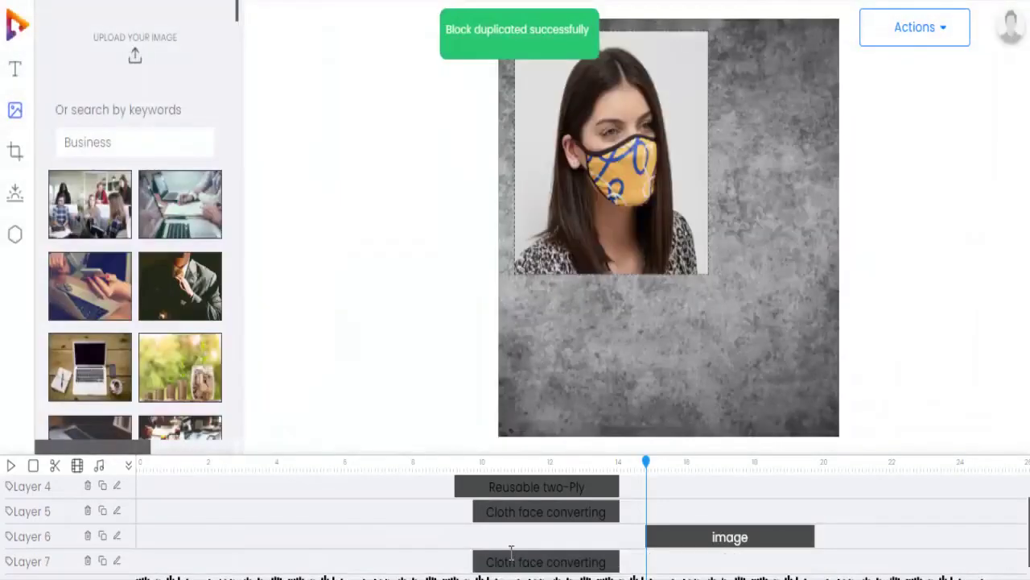
Step: Duplicate the "Cloth face converting" text, start the copy at 15.6 s and replace its wording with "Available at our store"
drag(512, 559, 707, 563)
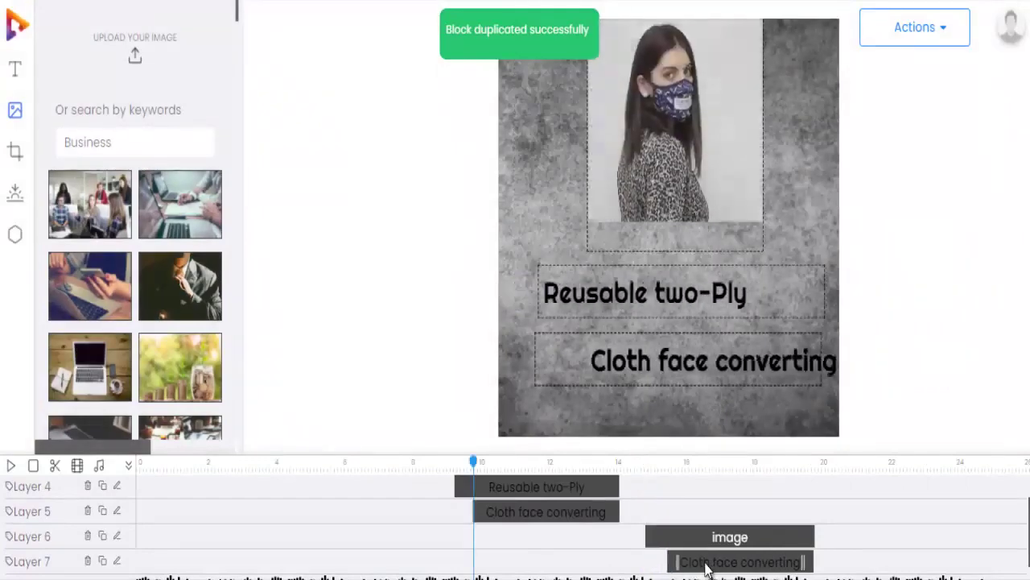
click(116, 561)
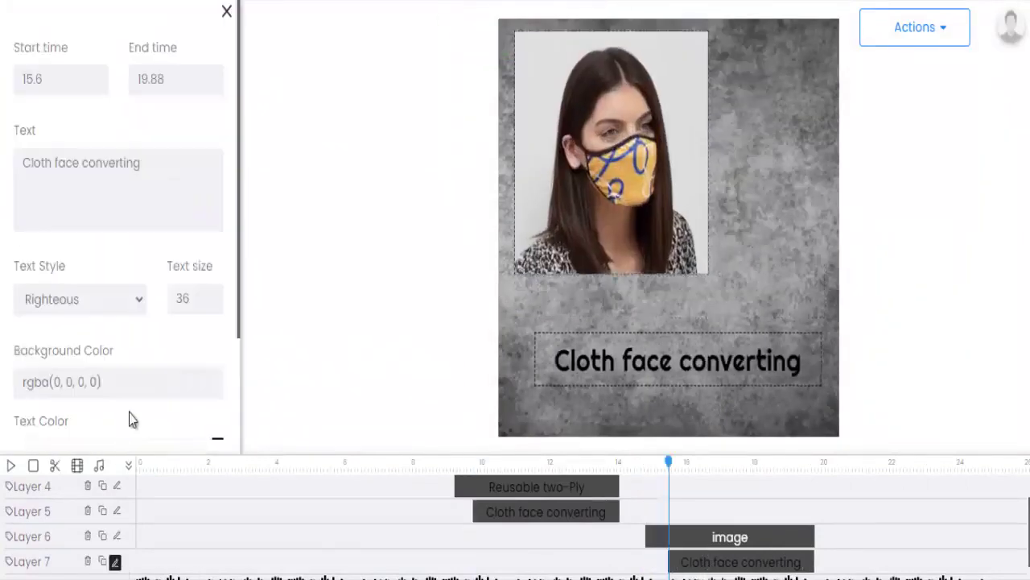
drag(142, 162, 52, 163)
text(Available)
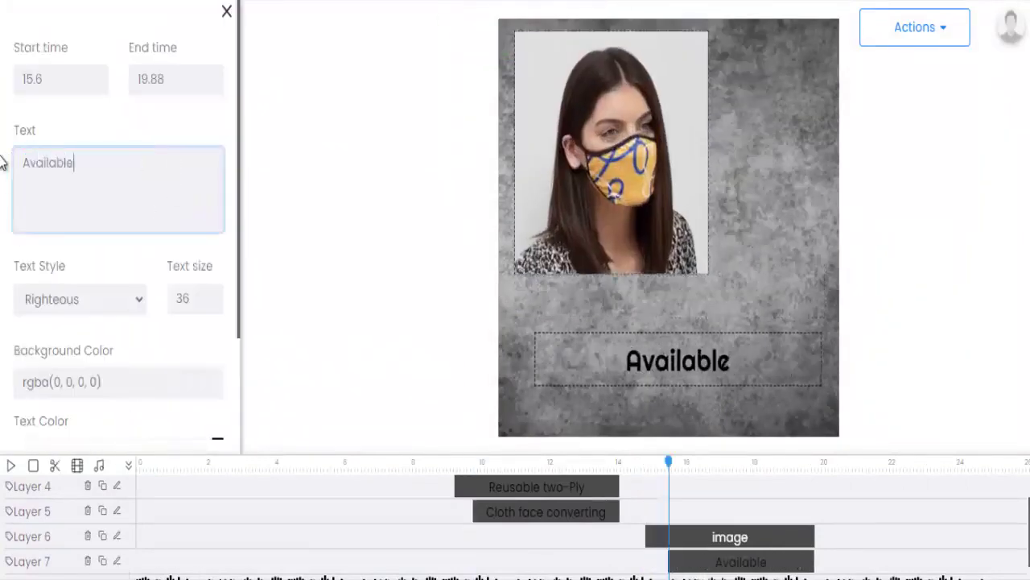
text( at our store)
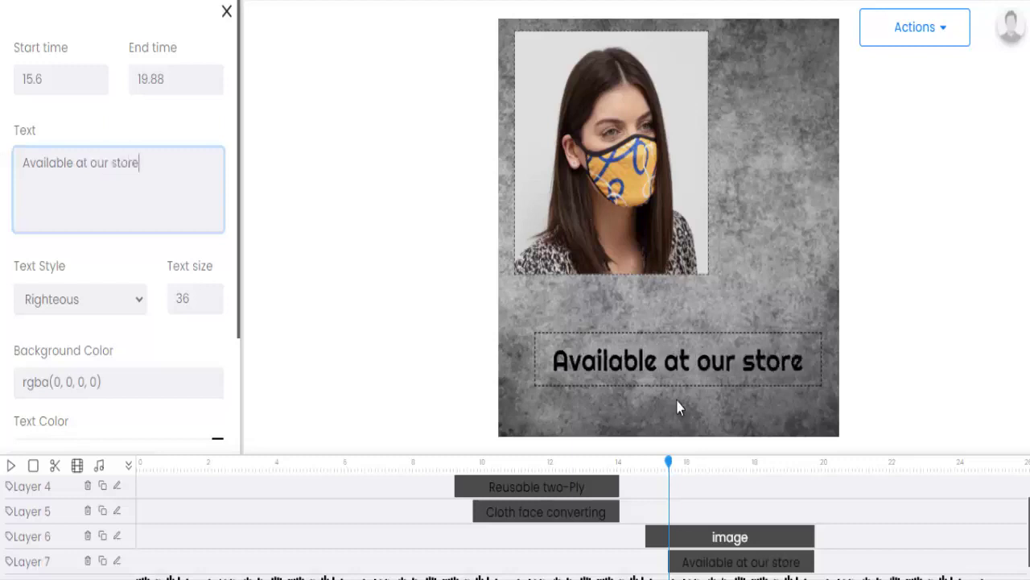
Step: Upload the "YOUR LOGO HERE" image as a new layer running from 20.26 s to 24.96 s
scroll(875, 516, down, 1)
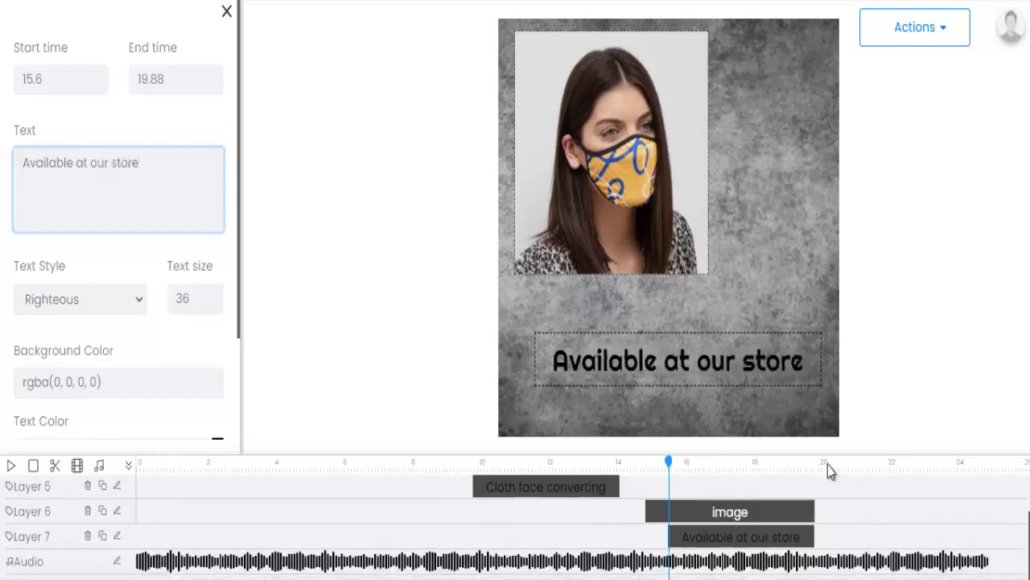
click(828, 464)
click(226, 11)
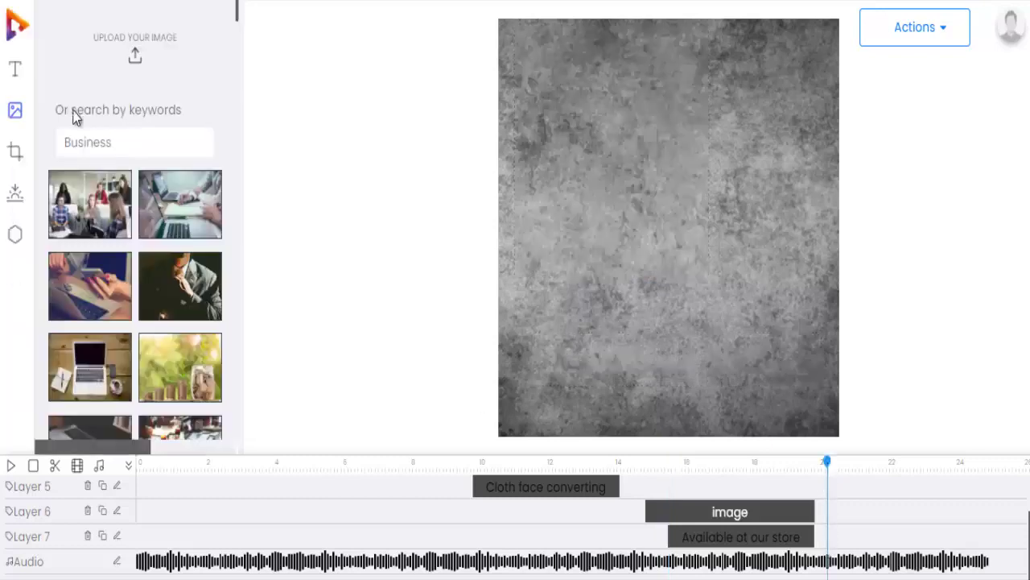
click(127, 59)
scroll(908, 554, down, 1)
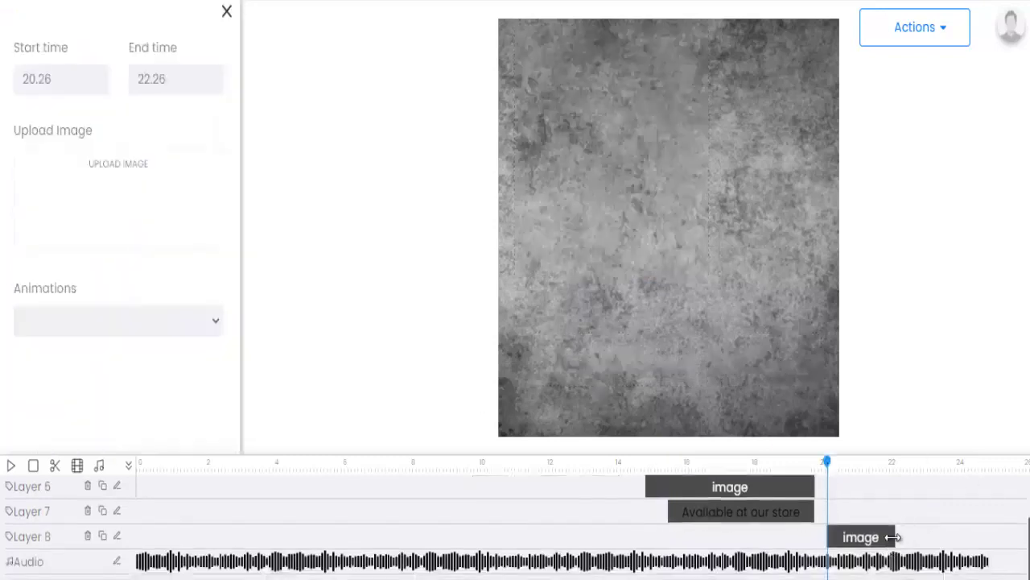
Step: Enlarge the logo, centre it at the top of the canvas and set its animation to fadeInDown
drag(569, 187, 653, 124)
mouse_move(712, 165)
mouse_down()
mouse_move(727, 196)
mouse_move(702, 171)
mouse_up()
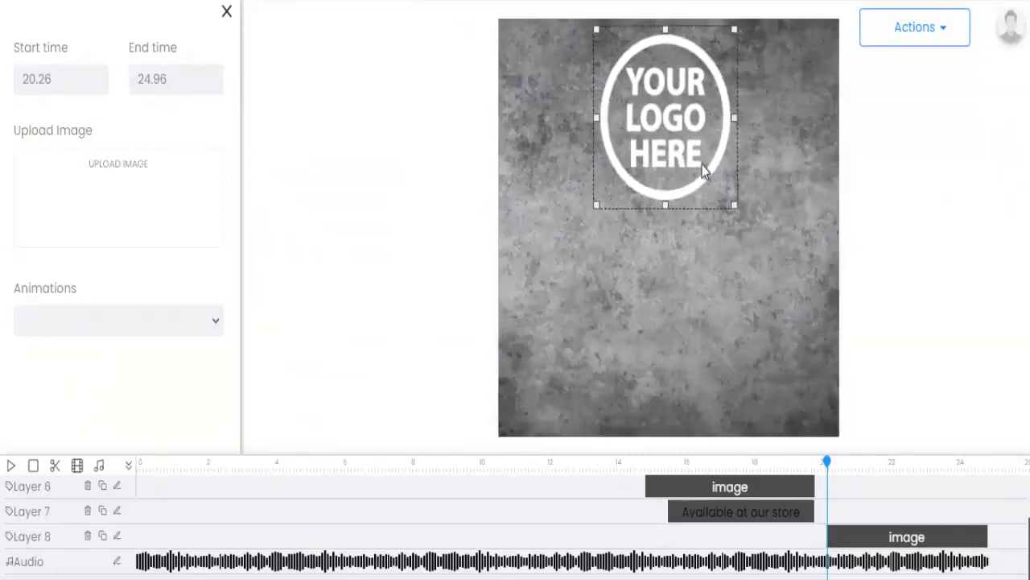
drag(736, 116, 742, 118)
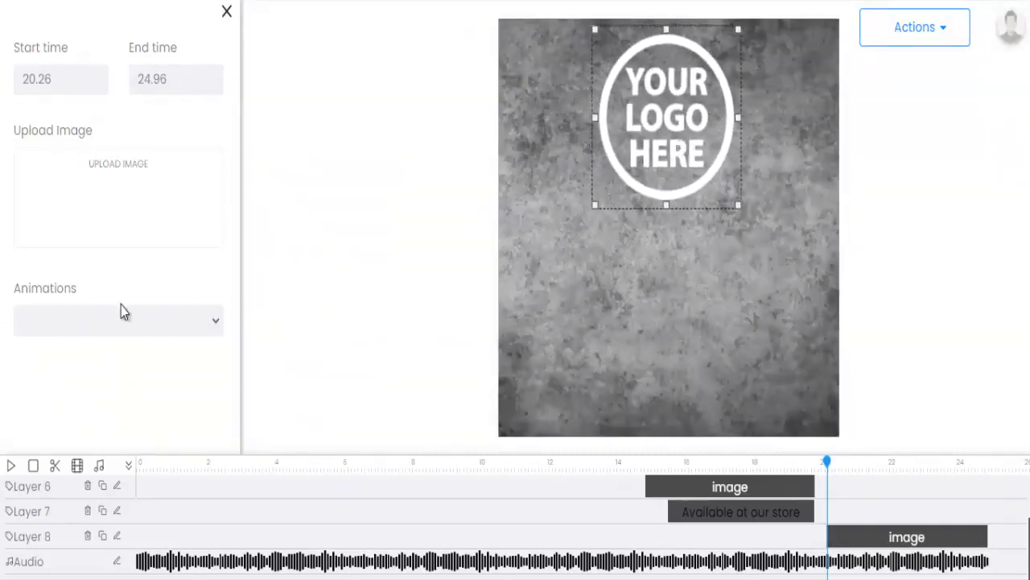
click(121, 316)
click(89, 211)
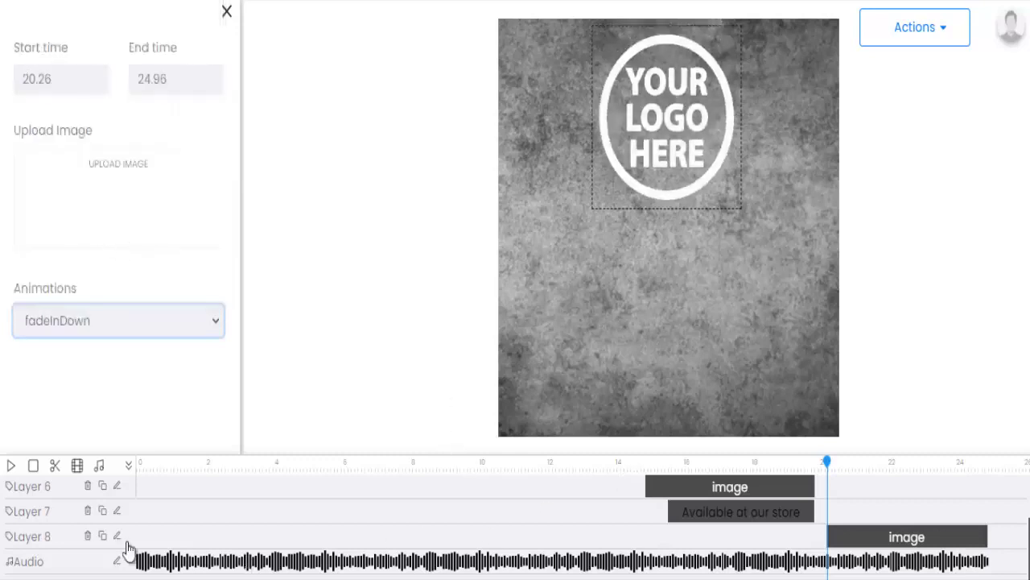
Step: Duplicate the "Available at our store" text, start the copy at 20.64 s beneath the logo and change it to "Stay Masked !"
click(101, 512)
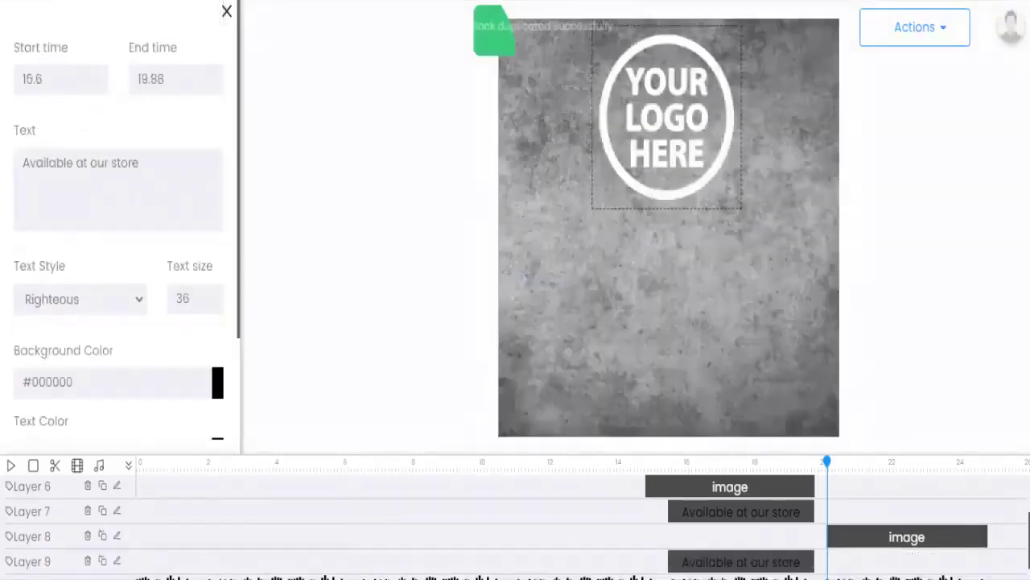
drag(741, 561, 892, 566)
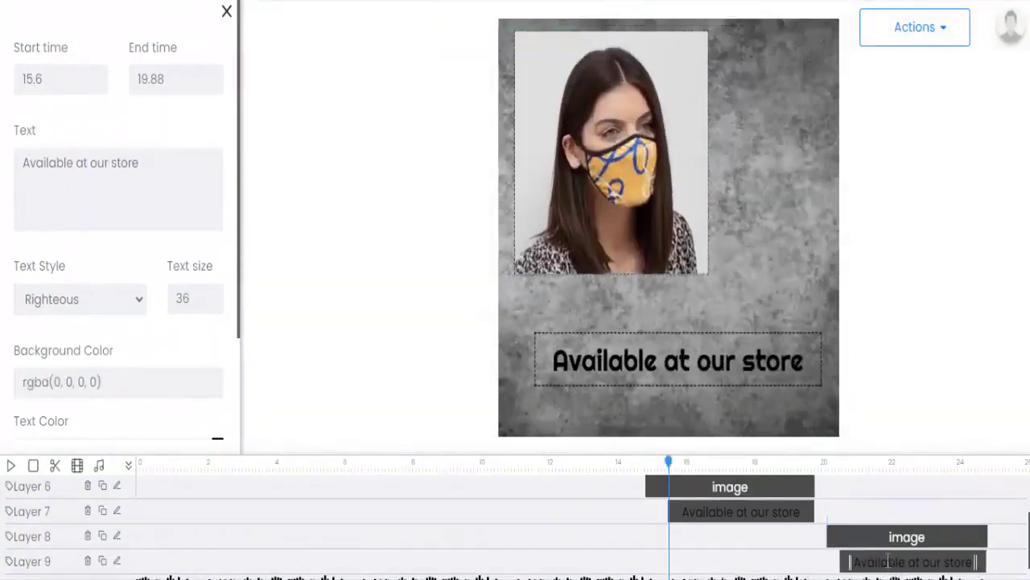
click(892, 566)
text(Stay Masked !)
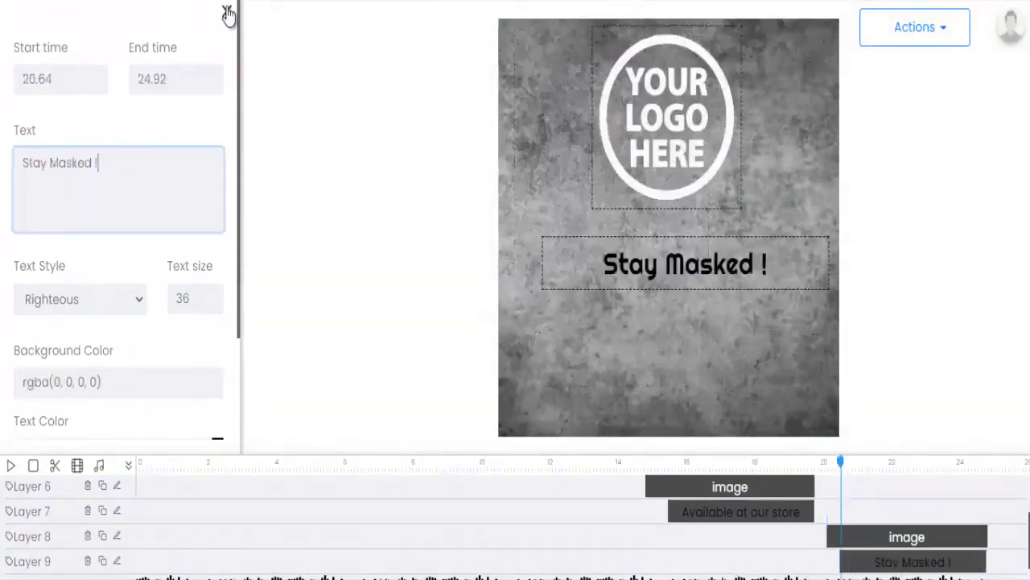
click(226, 11)
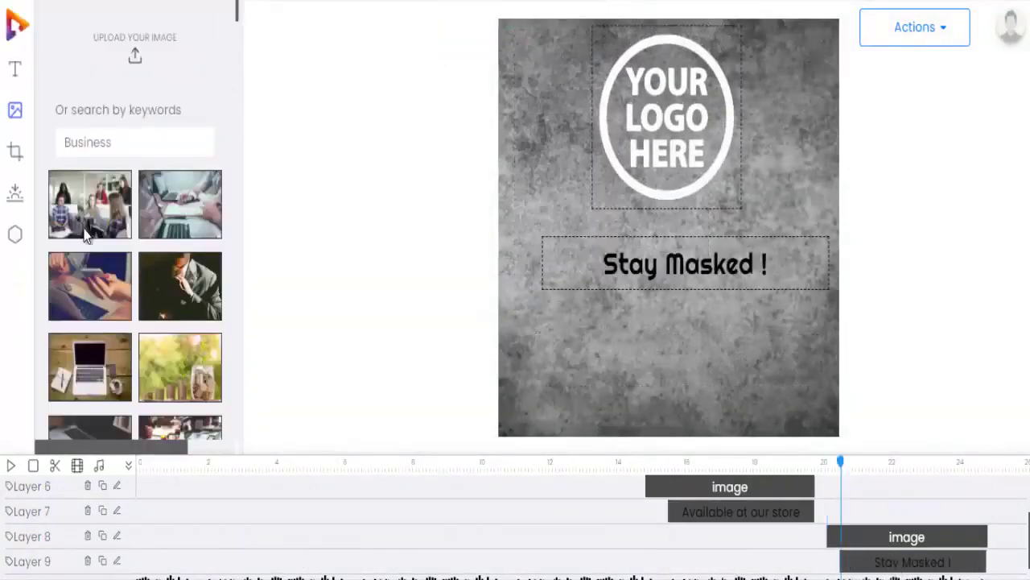
Step: Add a yellow-background text block running from 21.26 s to 24.88 s and place it beneath "Stay Masked !"
click(15, 70)
click(146, 54)
drag(876, 536, 897, 536)
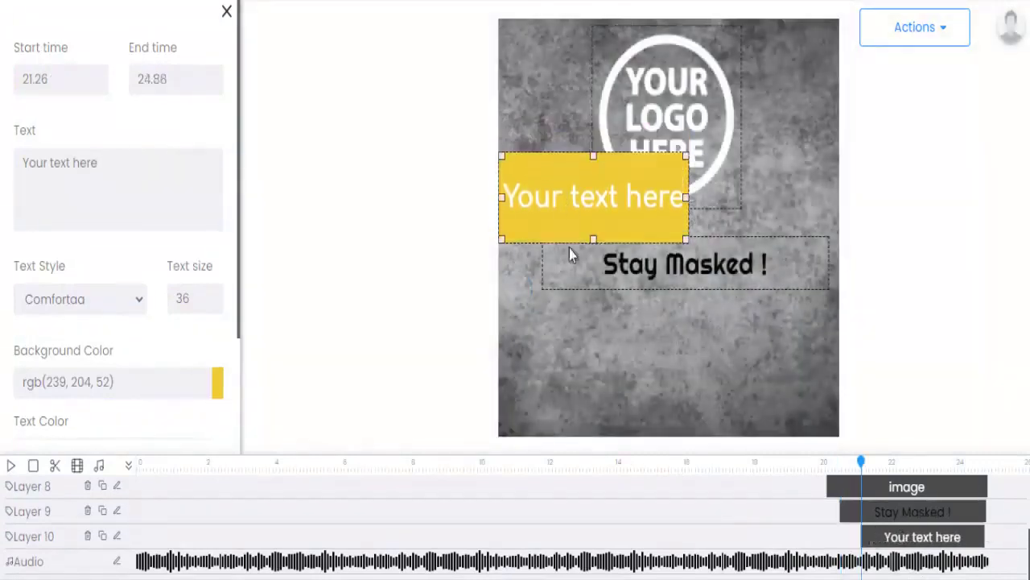
drag(569, 242, 660, 354)
triple_click(138, 163)
text(www.)
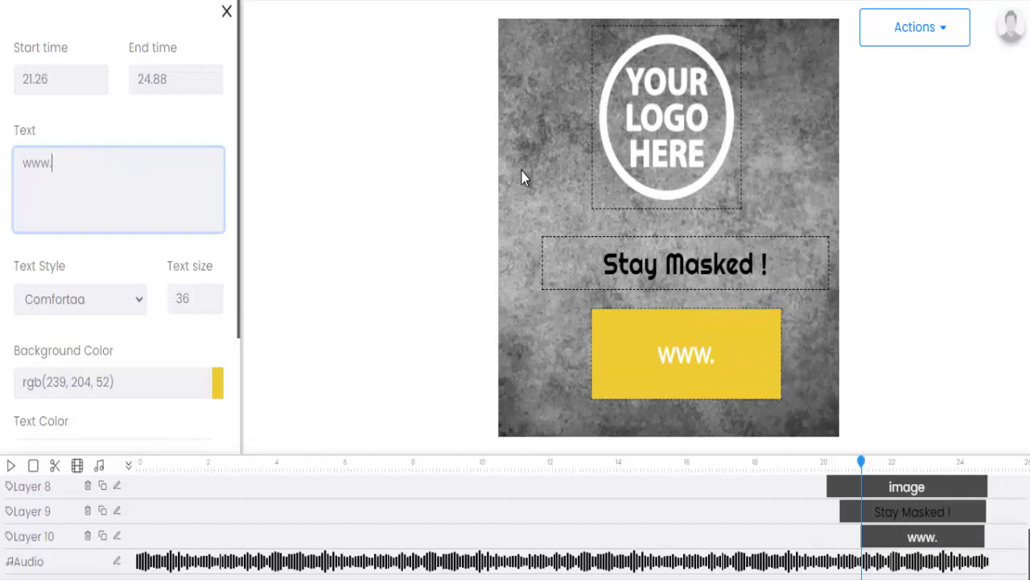
text(masks)
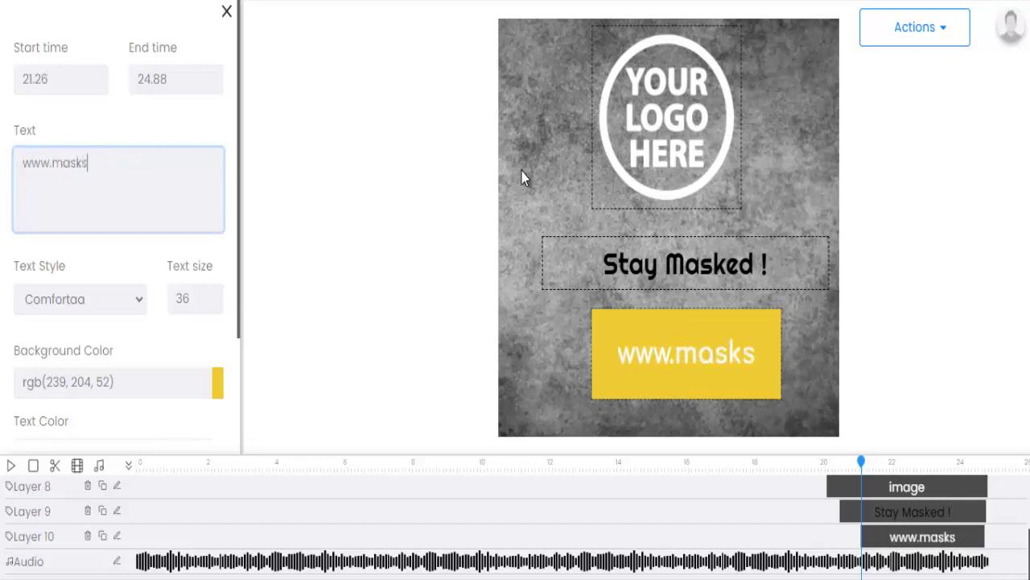
text(tore.com)
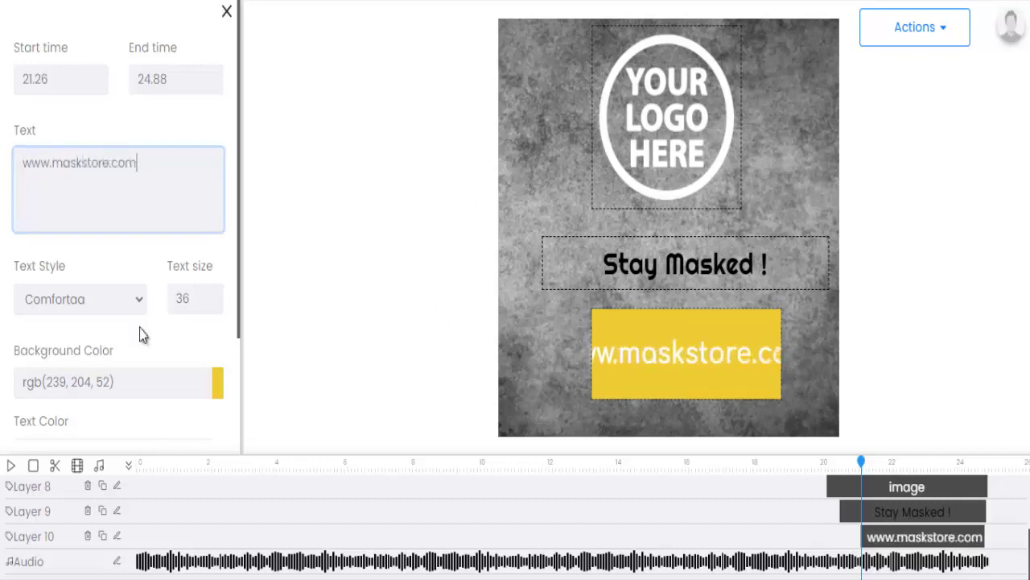
Step: Style the website text with Righteous, background #EADDDD, text color #010101 and bounce animation, and shrink its box to fit the line
click(161, 375)
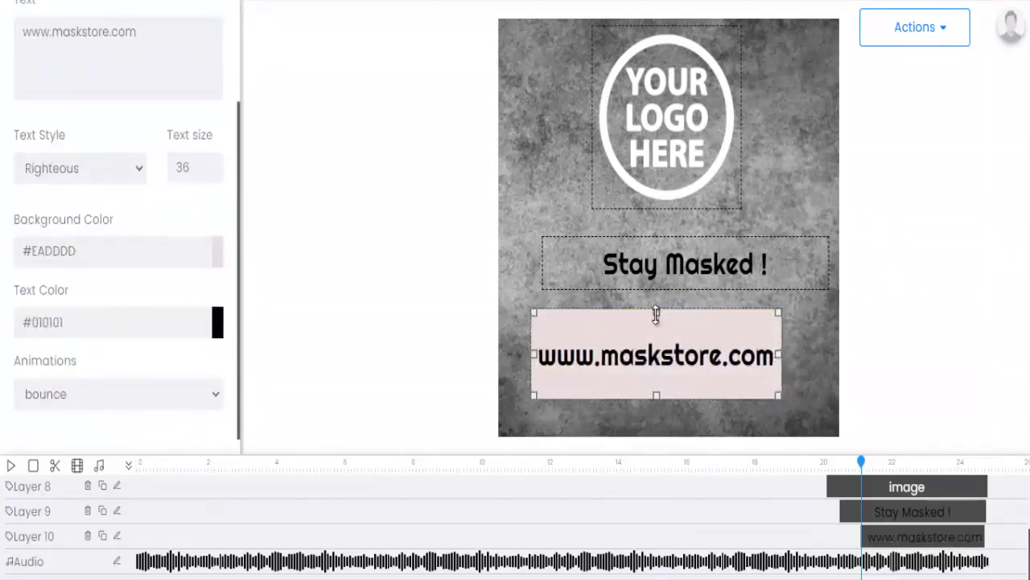
drag(656, 314, 676, 346)
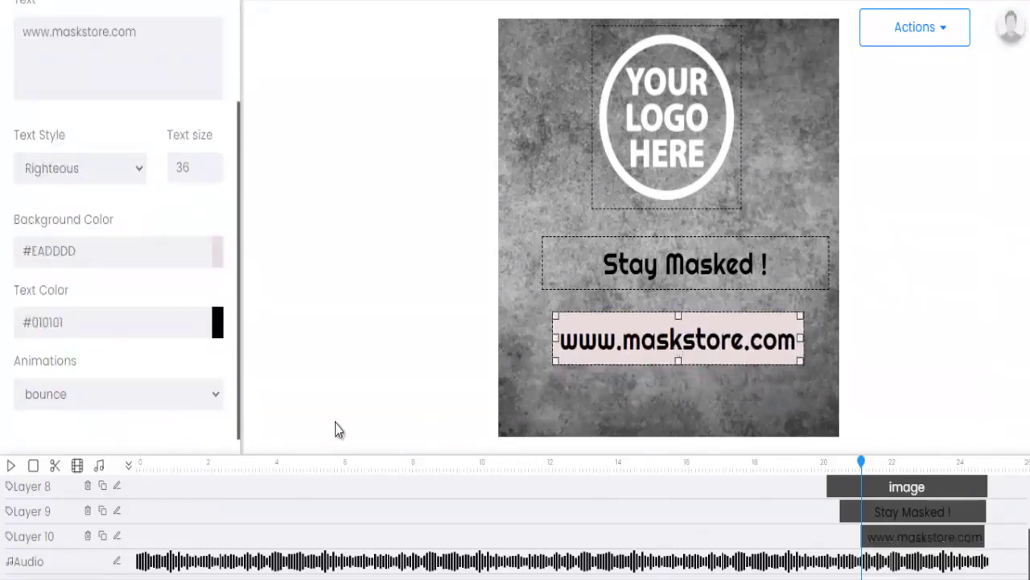
Step: Enable background music and use the "Midnight city" track from the library
click(99, 467)
scroll(177, 177, up, 3)
click(226, 14)
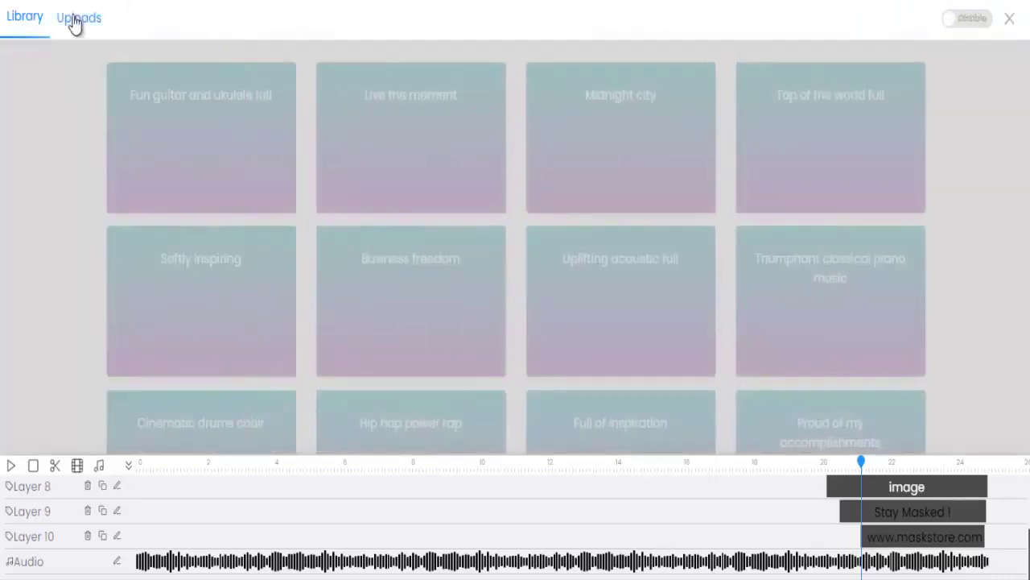
click(979, 16)
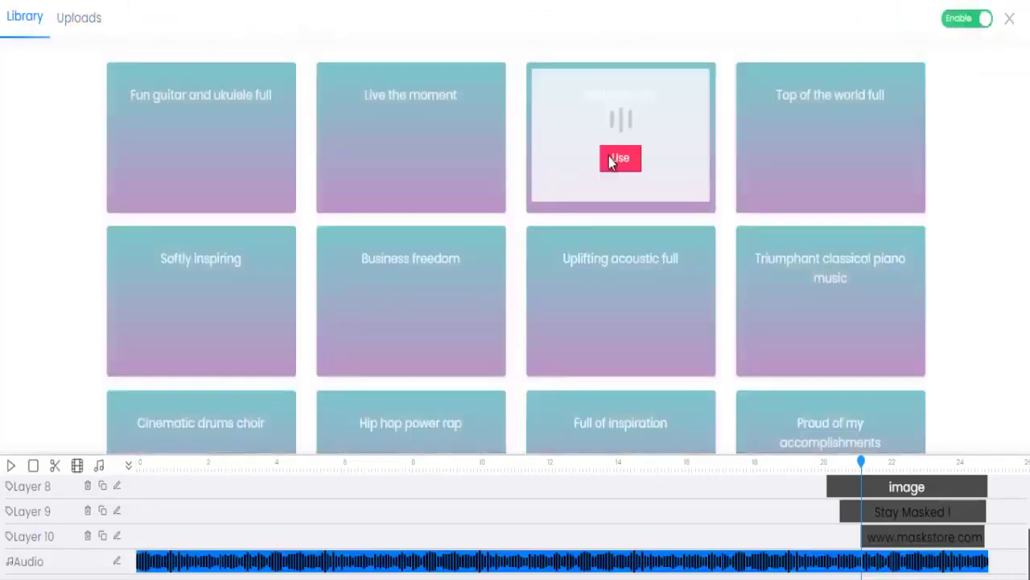
click(610, 160)
Step: Export the finished ad and download the rendered video after playing it through
click(918, 40)
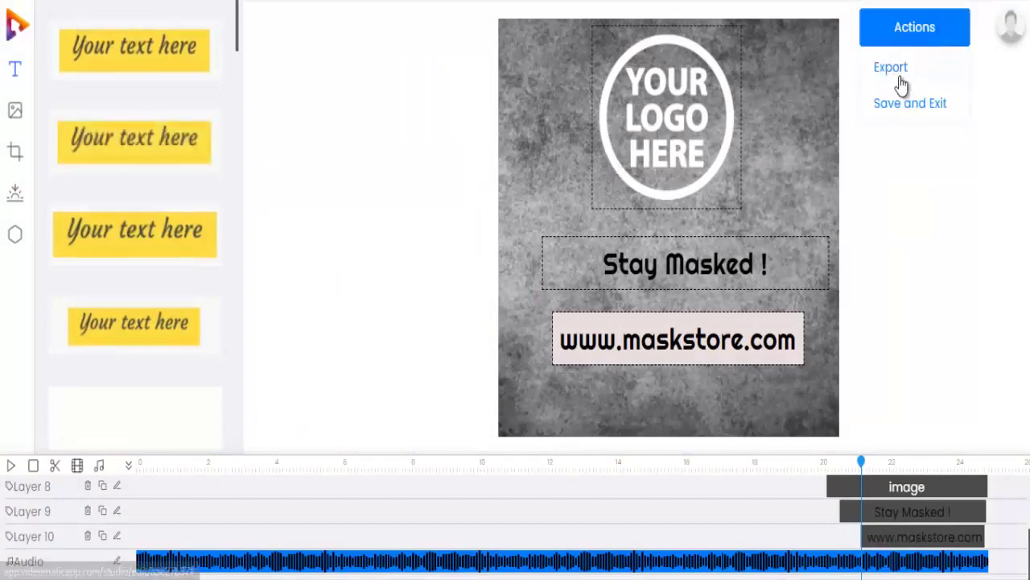
click(894, 73)
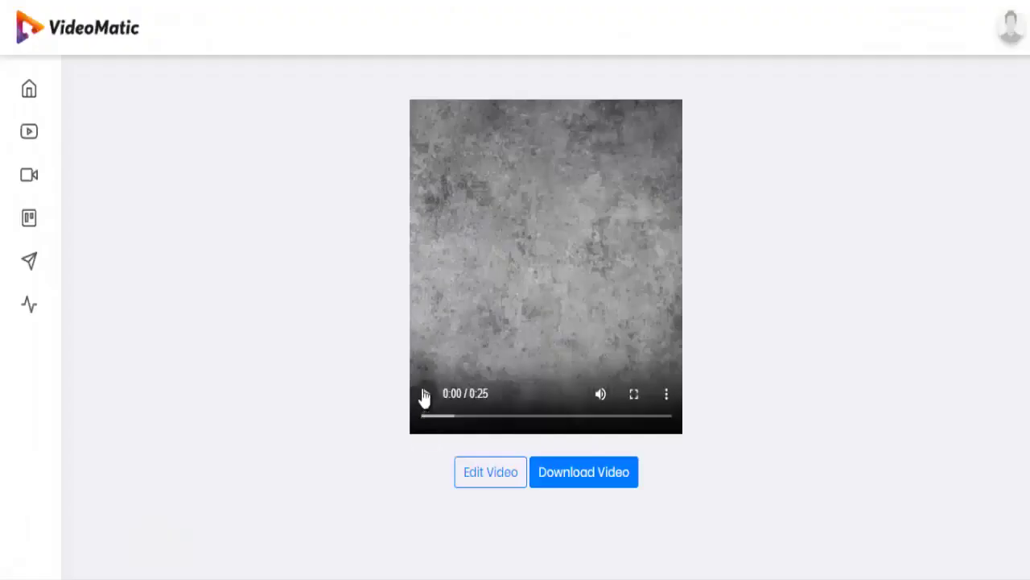
click(421, 395)
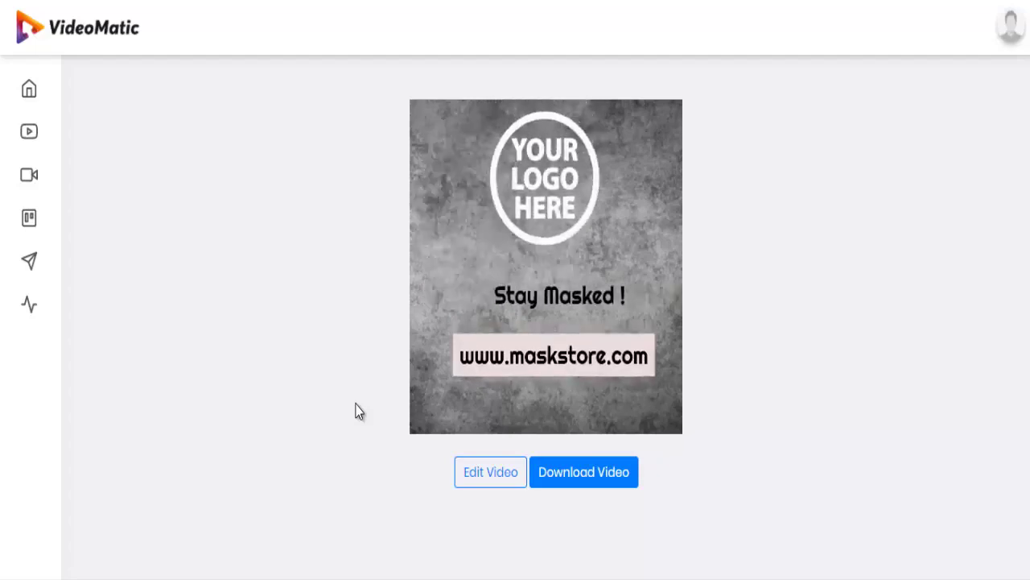
click(605, 489)
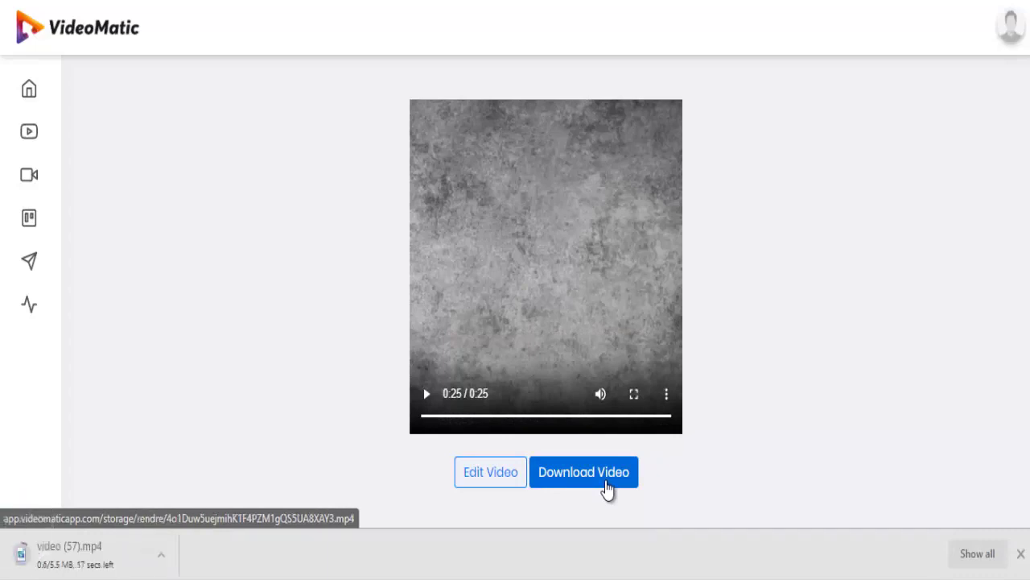